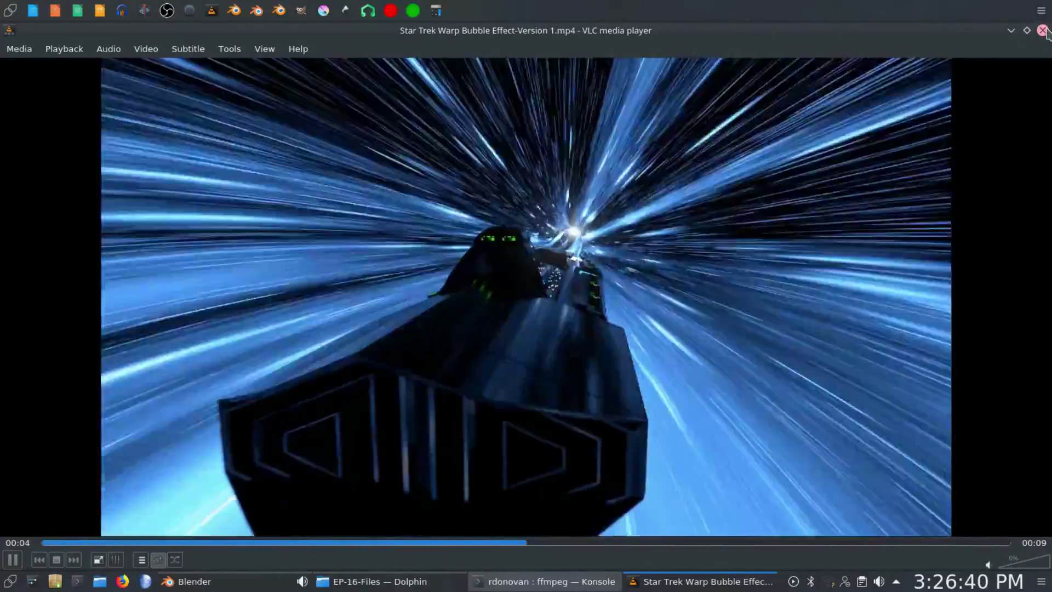
- Close the VLC video player and the Dolphin file manager to bring Blender to the front
left_click(1042, 30)
left_click(951, 31)
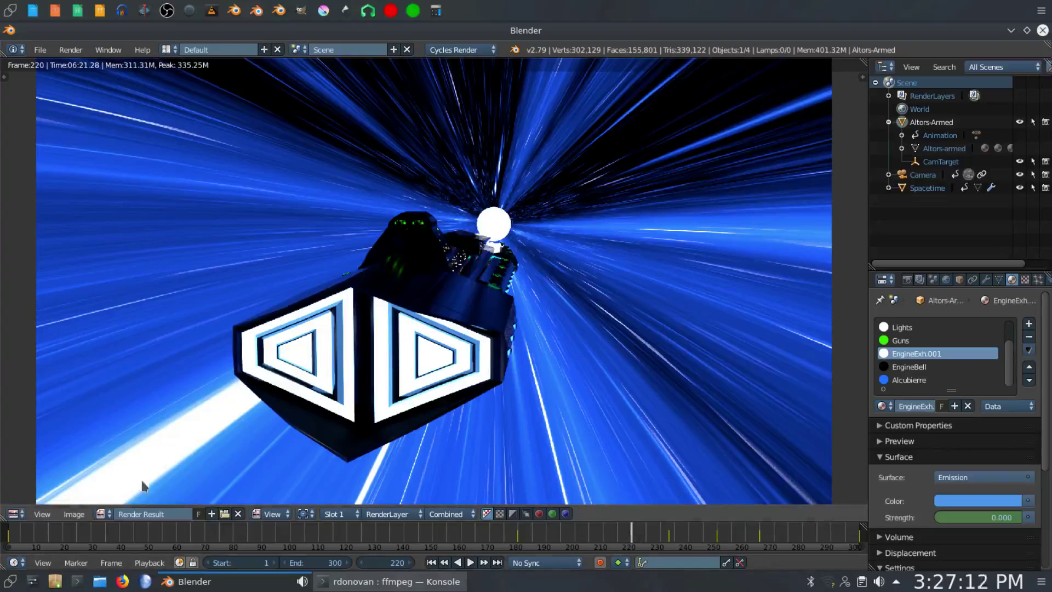
- Switch the render area to the Compositing node editor with Use Nodes and Backdrop enabled
left_click(14, 513)
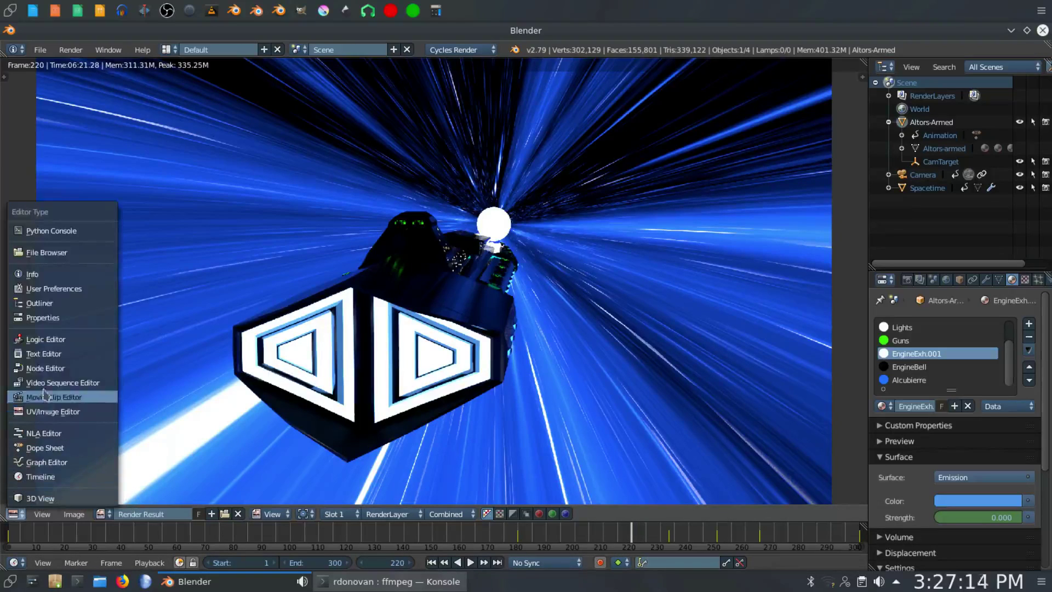
left_click(47, 368)
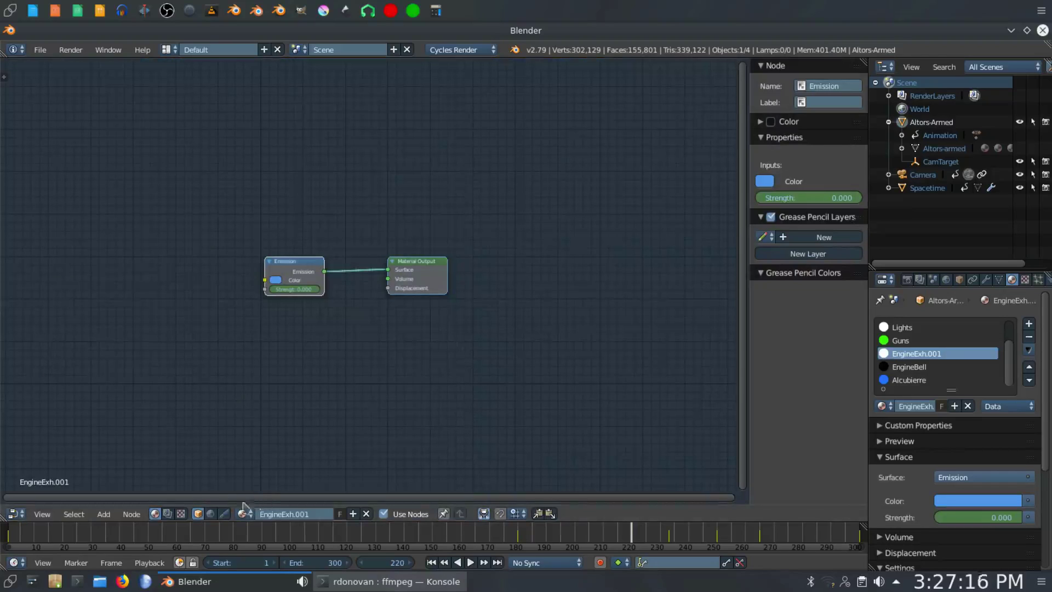
left_click(167, 513)
left_click(211, 513)
left_click(258, 513)
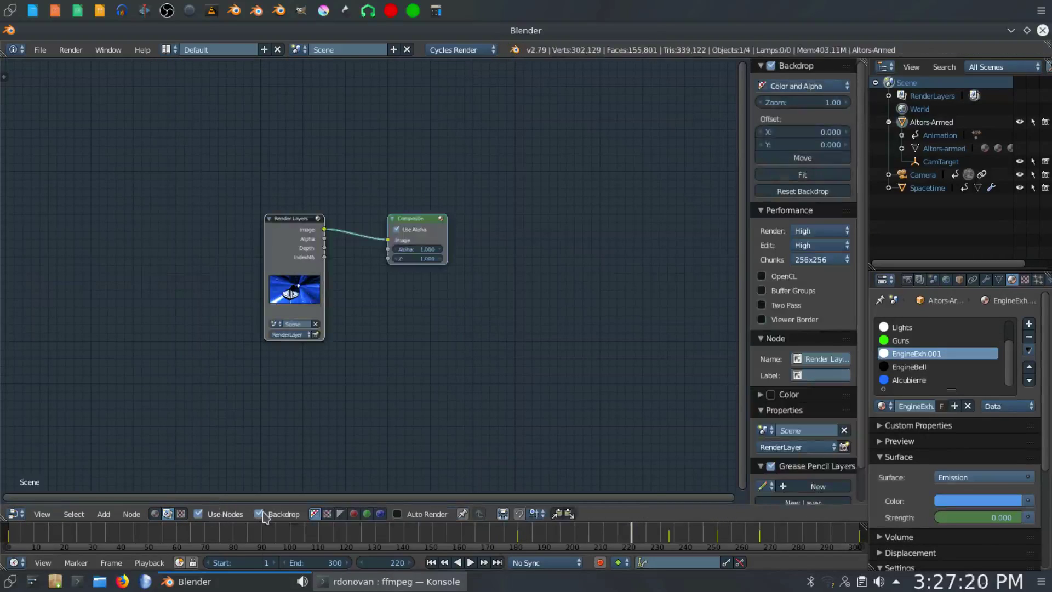
- Add a Viewer off Render Layers, spread Viewer, Composite and Render Layers to the corners, and show render settings
left_click(282, 255, "ctrl+shift")
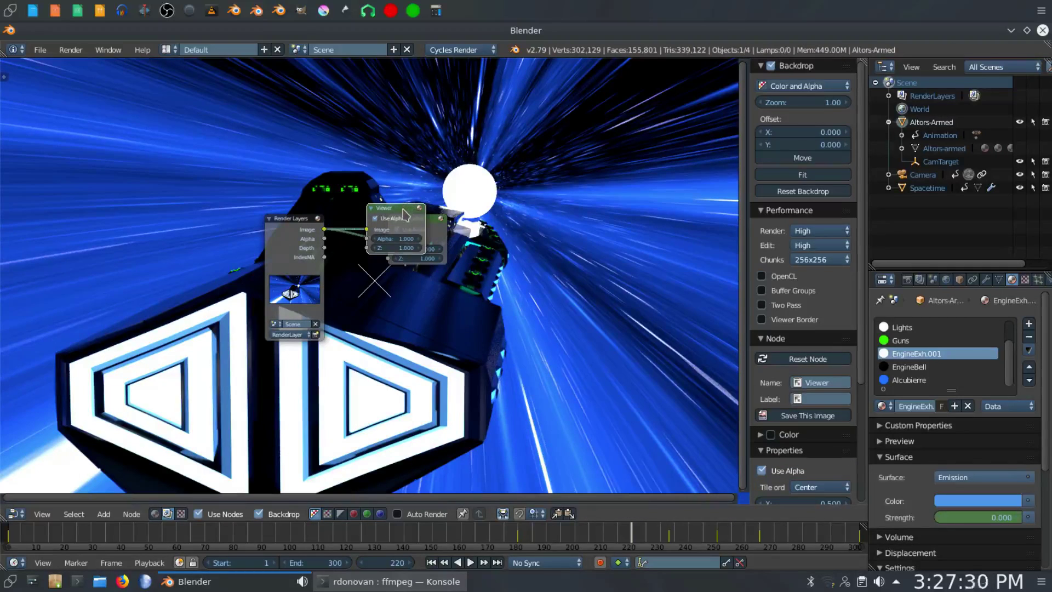
key("n")
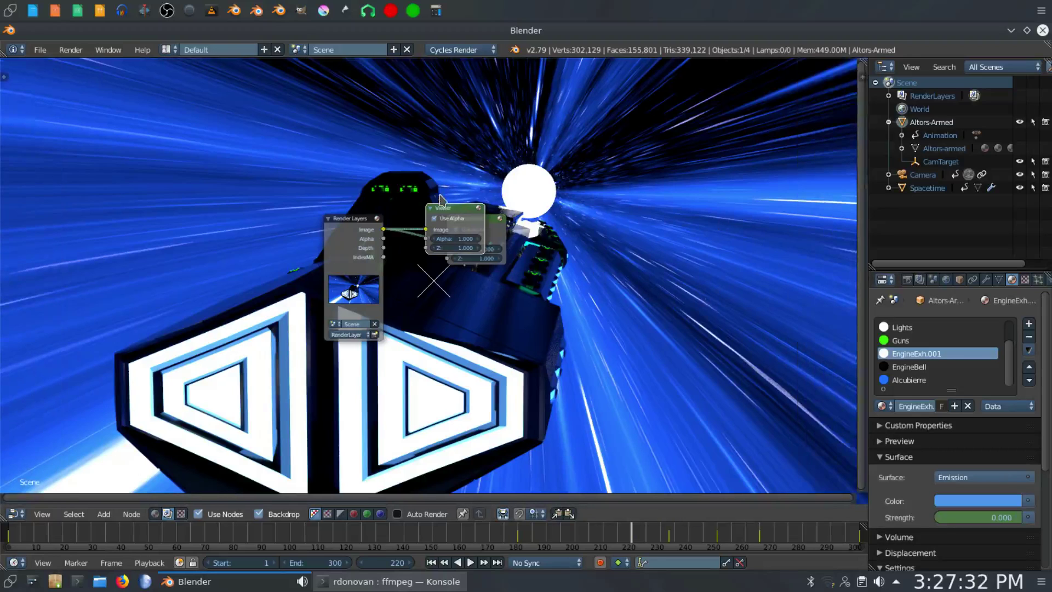
left_click_drag(444, 210, 813, 451)
left_click_drag(468, 225, 816, 70)
left_click_drag(351, 219, 25, 64)
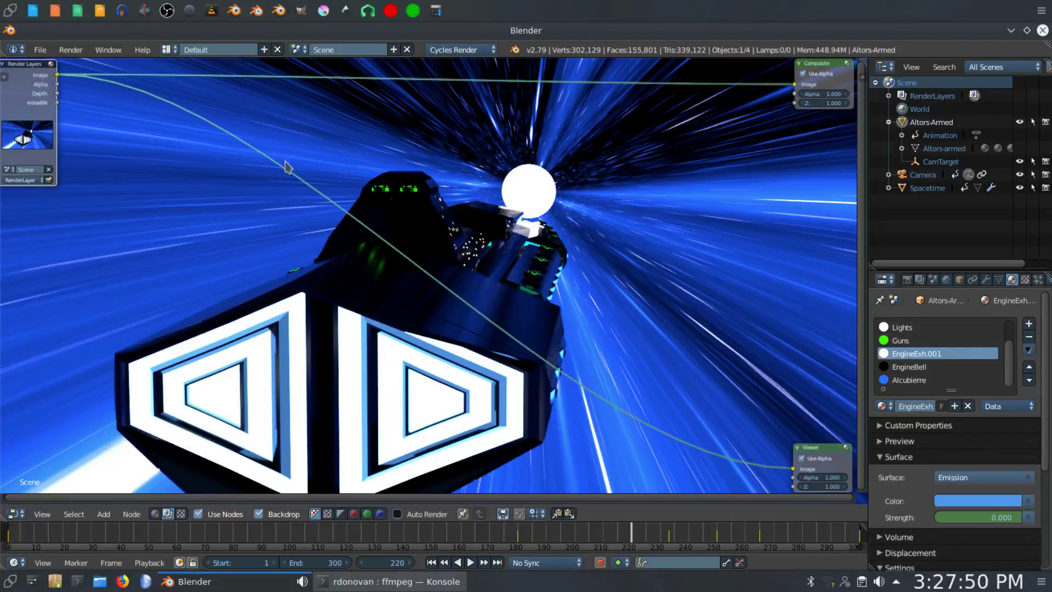
left_click(920, 280)
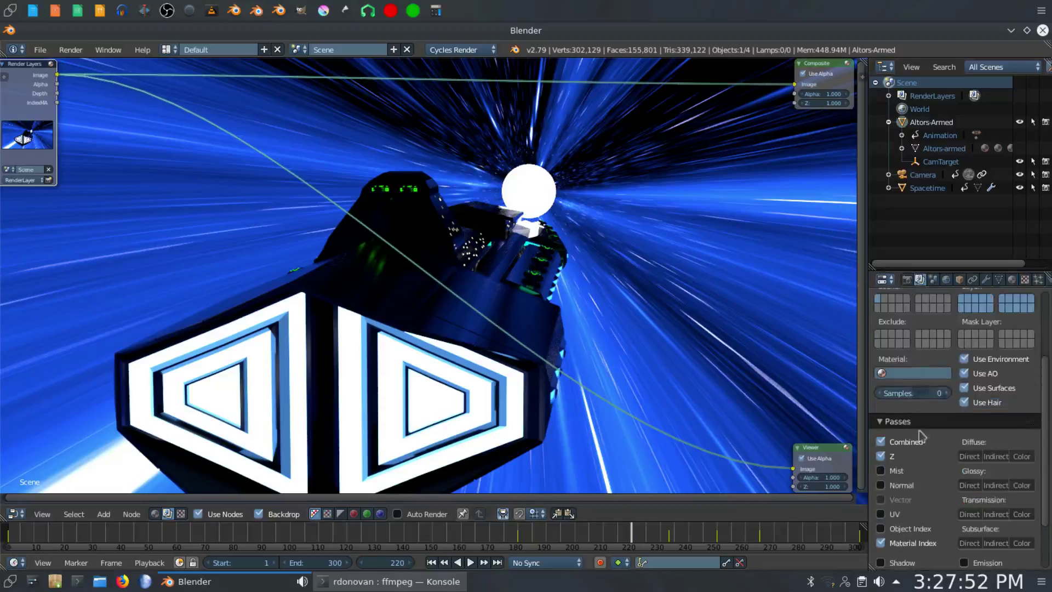
left_click(907, 280)
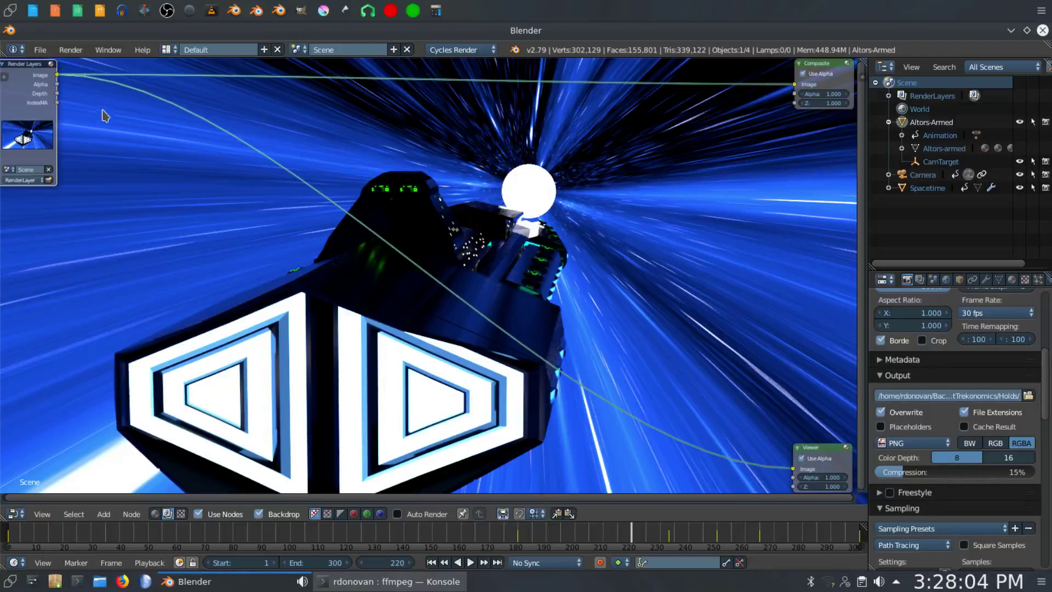
- Add an ID Mask node fed by the IndexMA pass and preview its alpha in the Viewer
key("shift+a")
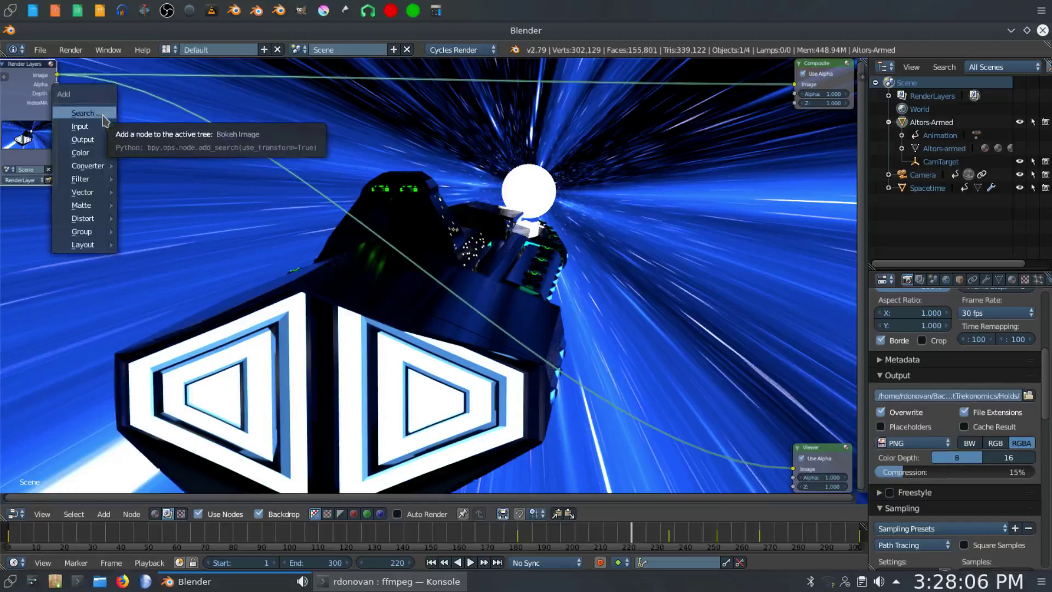
mouse_move(90, 166)
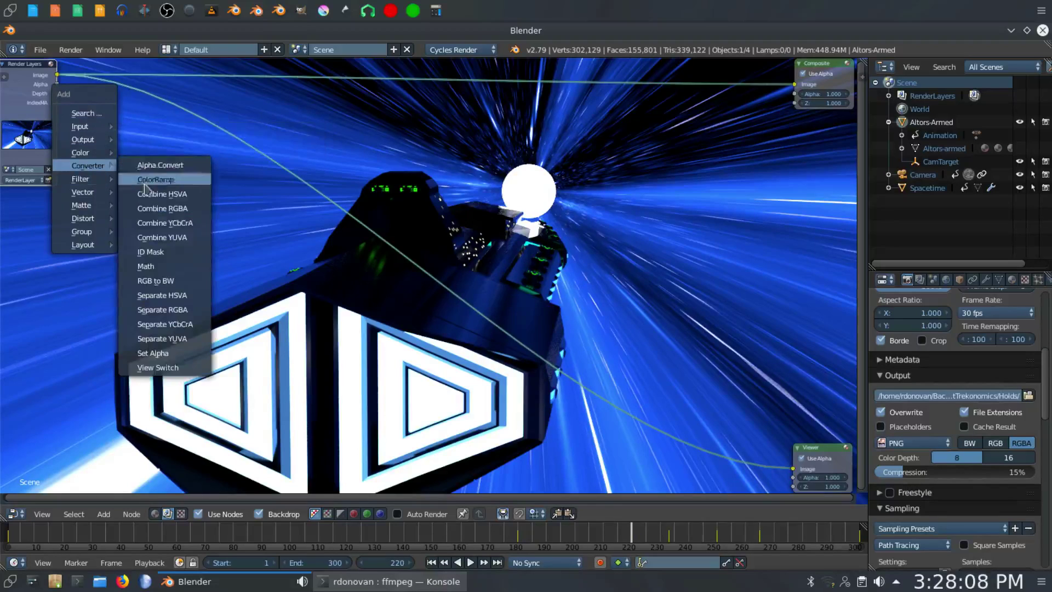
left_click(156, 252)
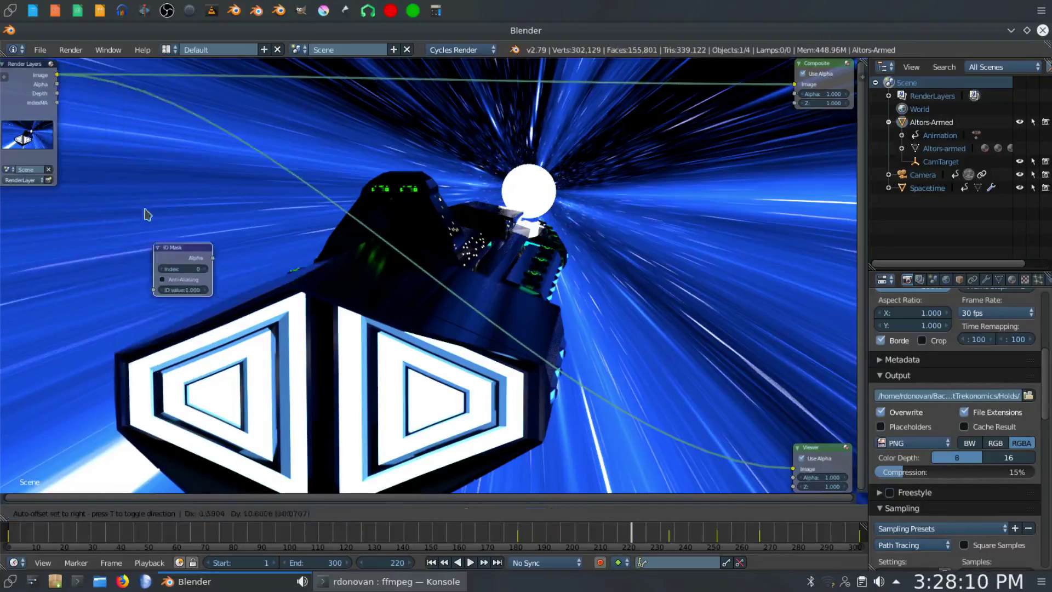
left_click(77, 91)
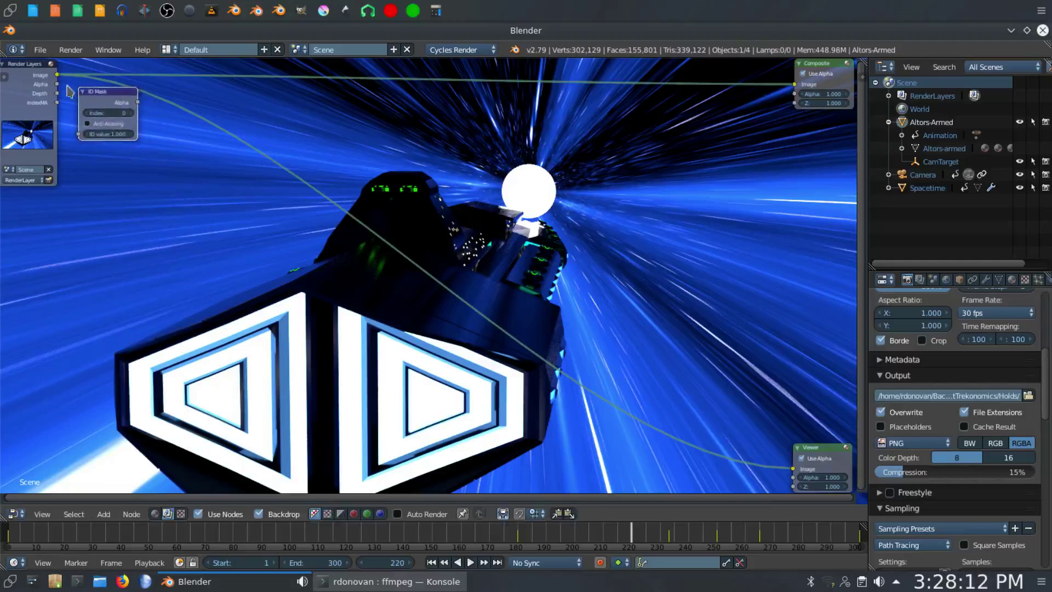
left_click_drag(57, 103, 79, 134)
left_click(112, 99)
left_click(112, 100, "ctrl+shift")
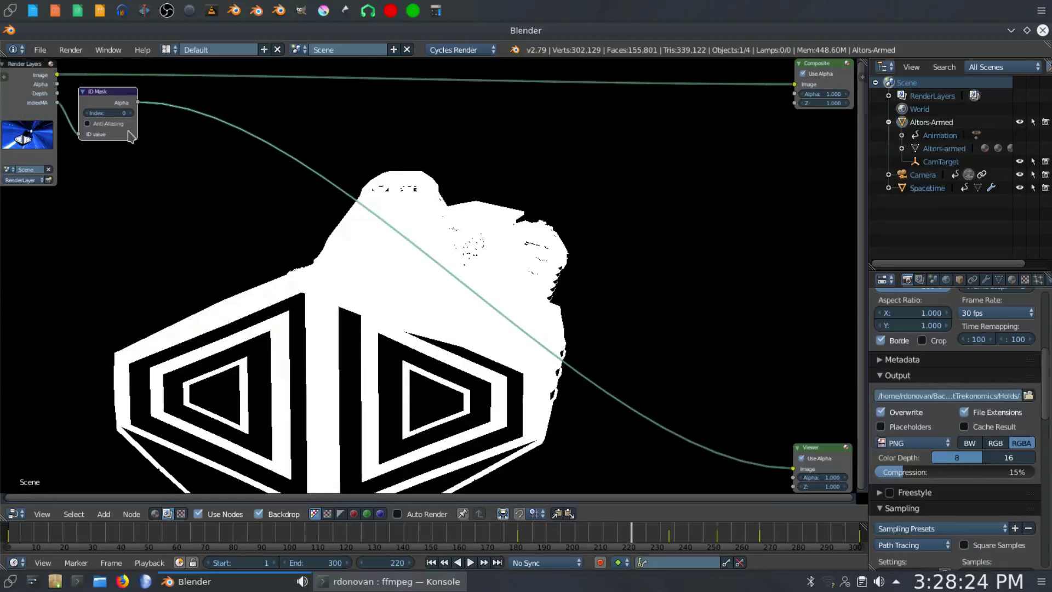
- Step the ID Mask index up from 0 to 8, isolating the round glowing light
left_click(132, 113)
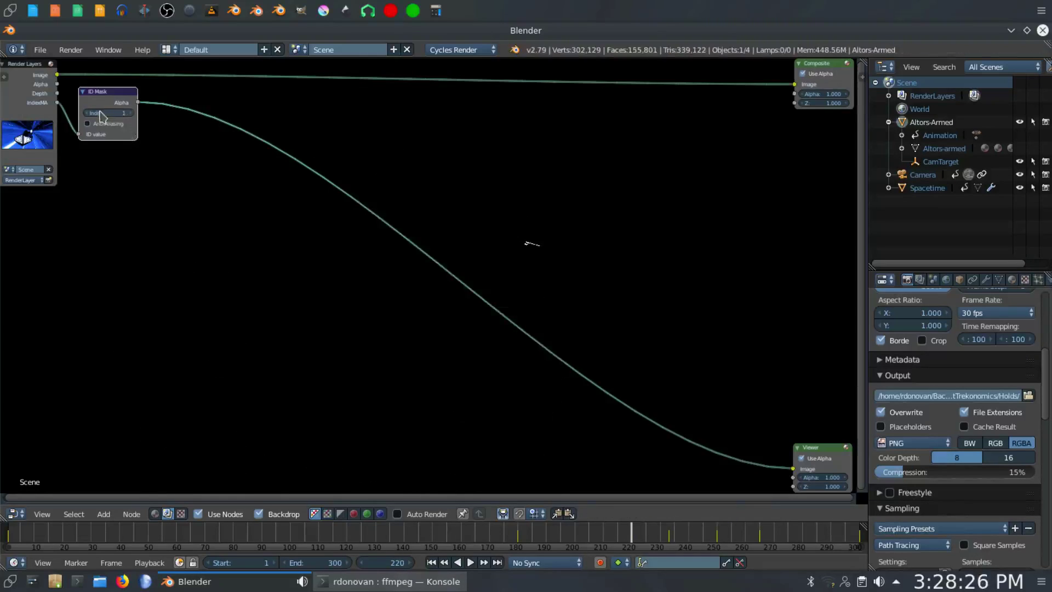
left_click(87, 113)
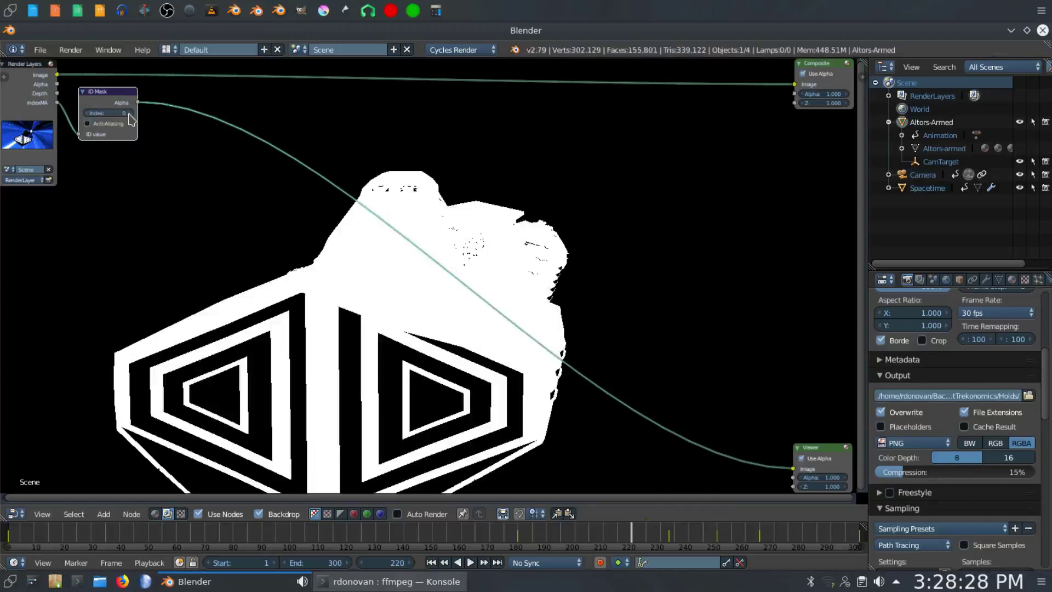
left_click(132, 113)
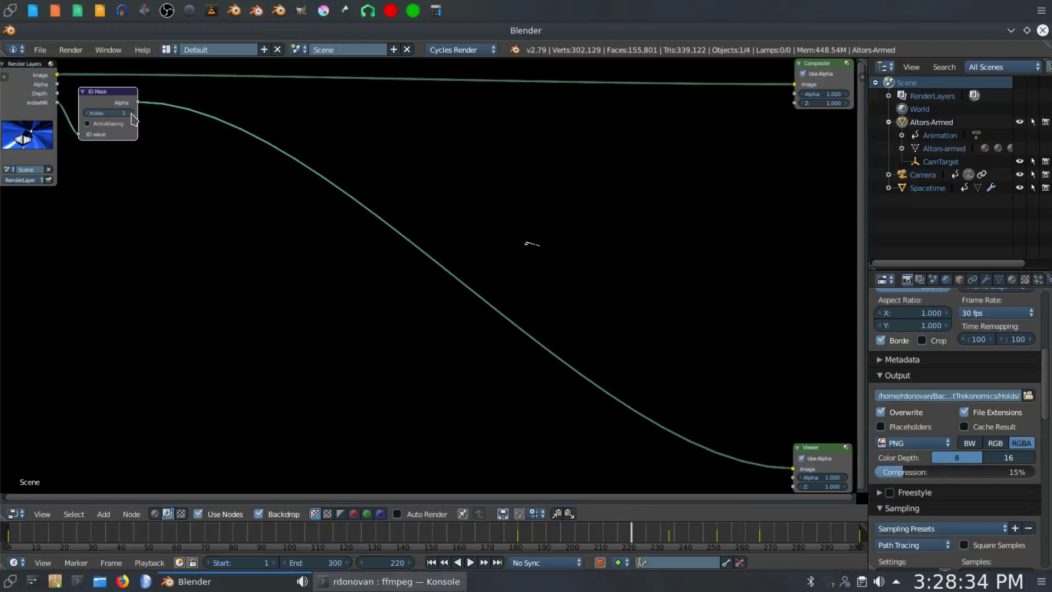
left_click(132, 114)
left_click(132, 113)
left_click(132, 114)
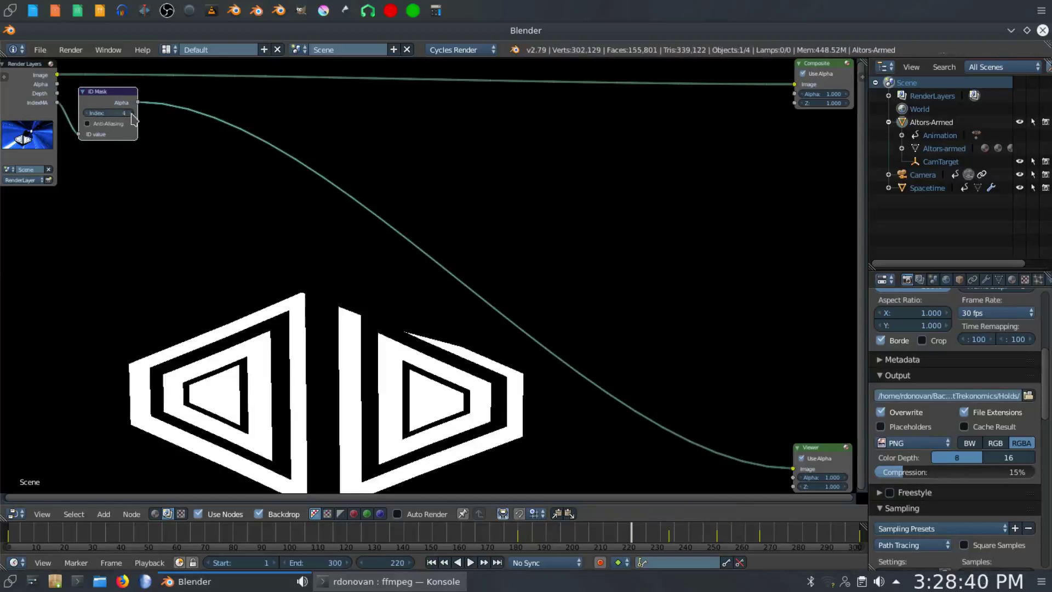
left_click(132, 113)
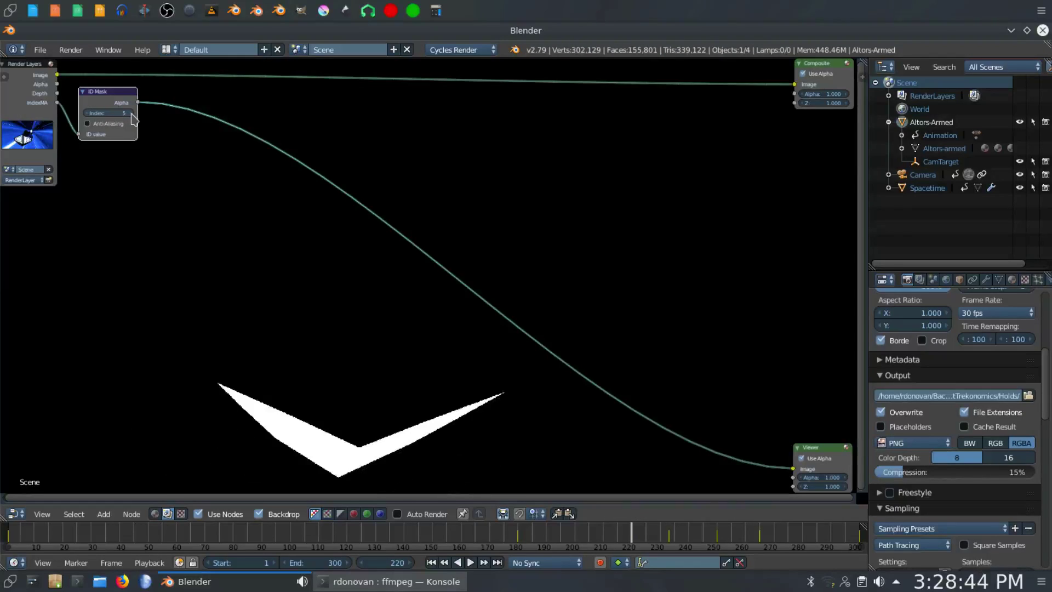
left_click(132, 113)
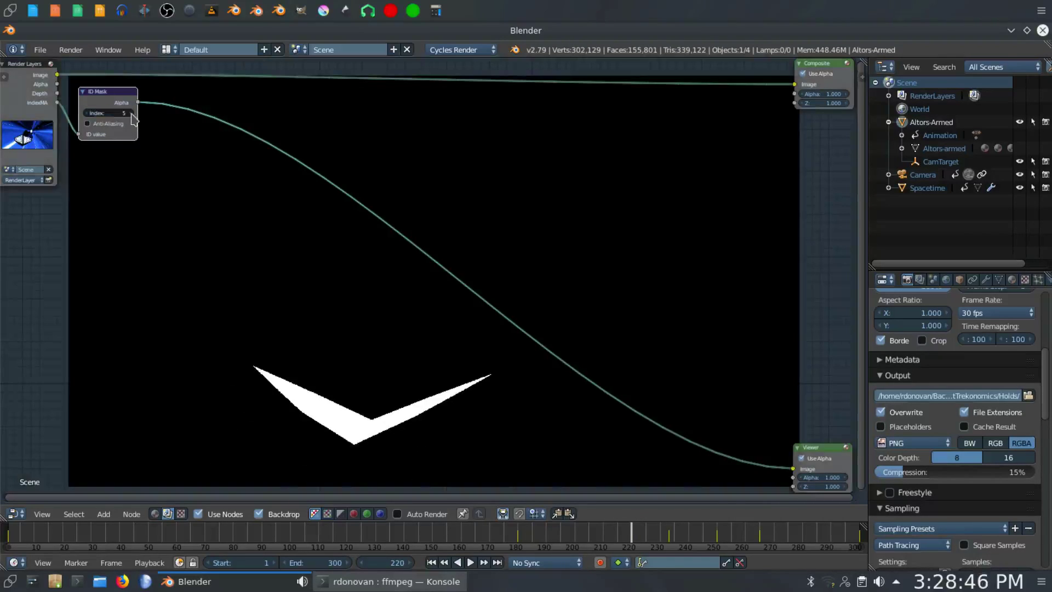
left_click(132, 114)
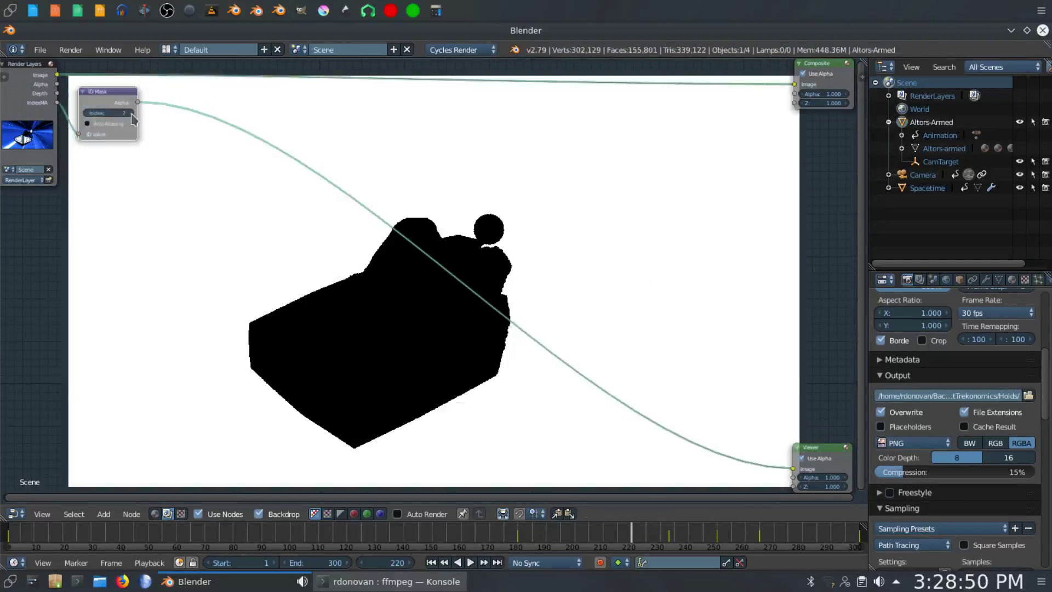
left_click(132, 113)
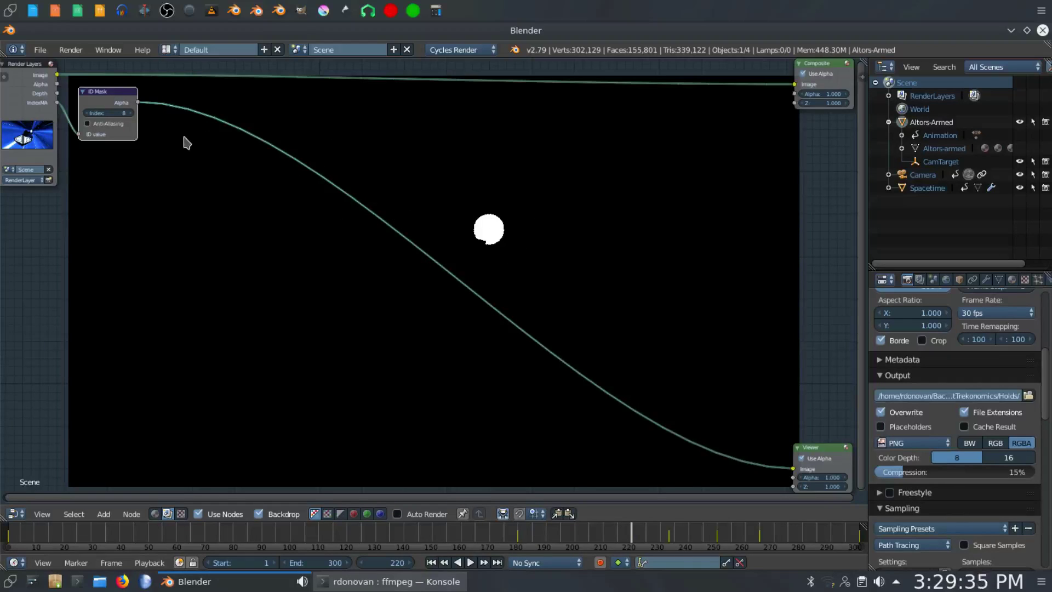
- Insert a Mix node before the Viewer, with the mask as factor and the render image as input
key("shift+a")
mouse_move(186, 142)
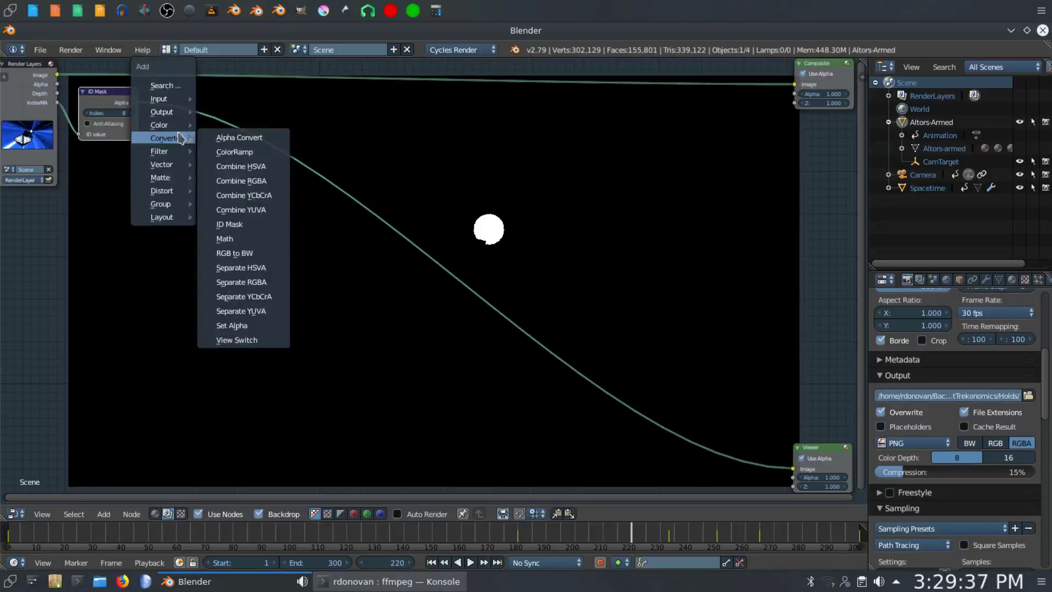
left_click(245, 241)
left_click(188, 130)
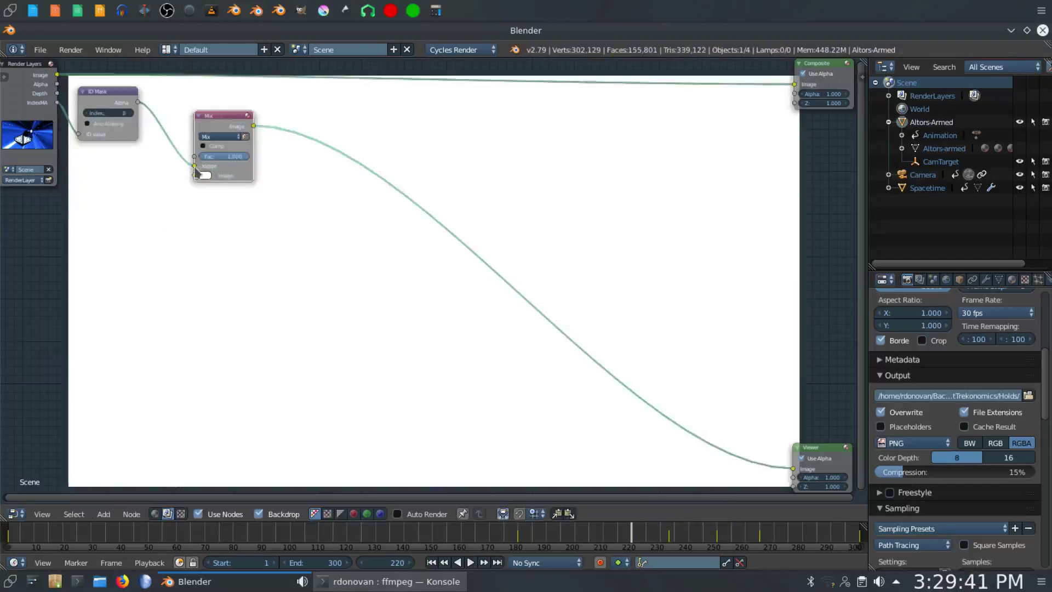
left_click_drag(195, 165, 194, 157)
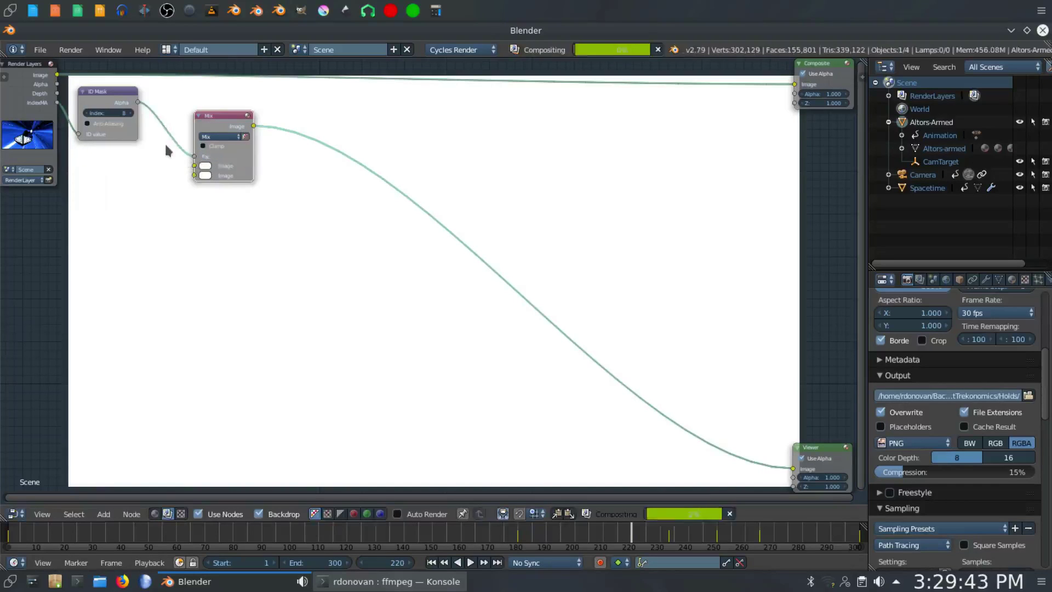
left_click_drag(57, 75, 195, 175)
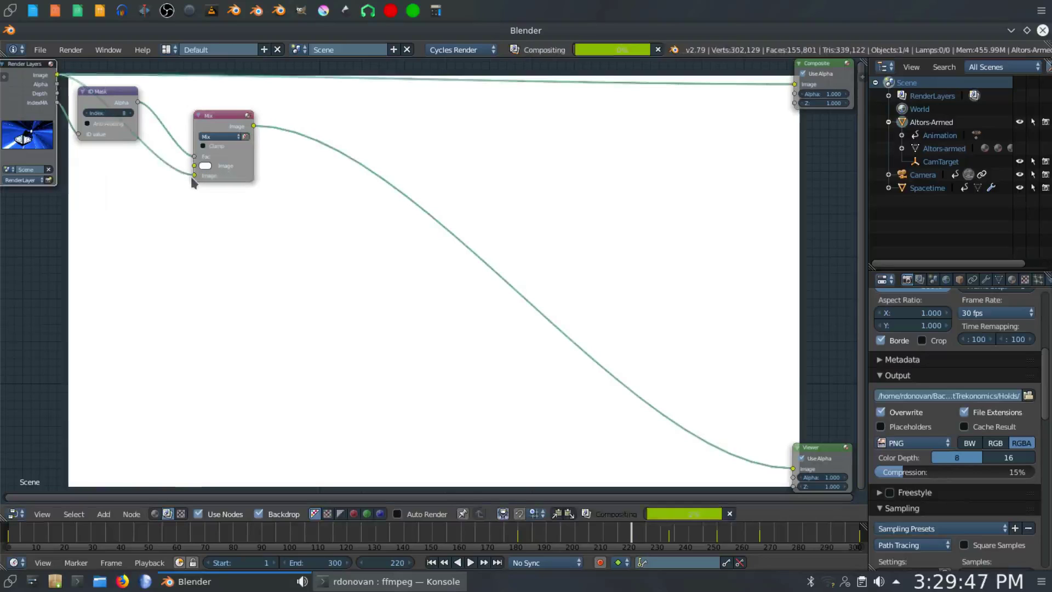
- Make the Mix node's first colour black and lower the mask index to 7
left_click(206, 166)
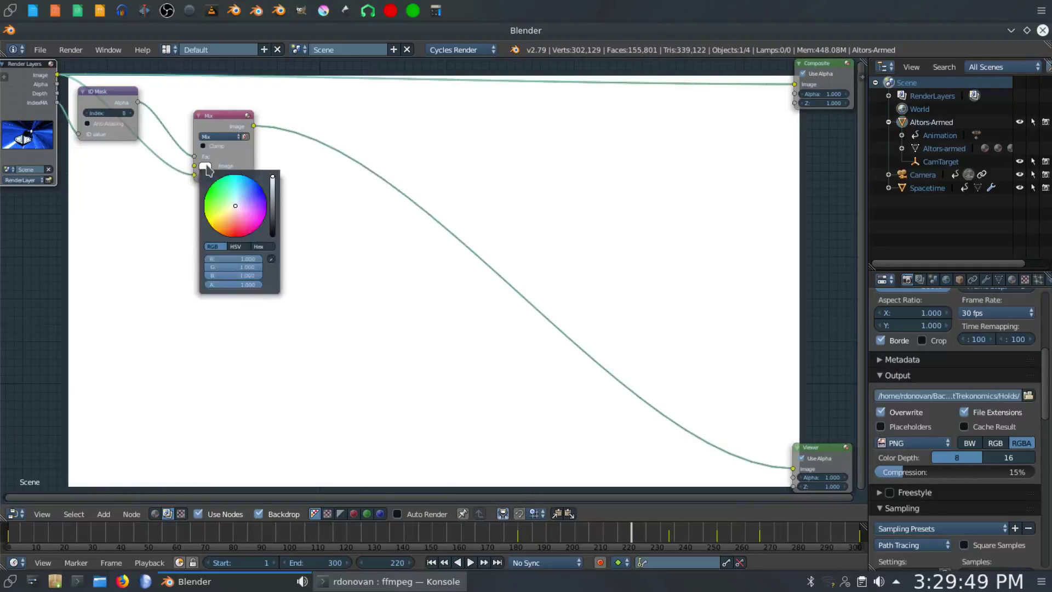
left_click_drag(273, 179, 273, 236)
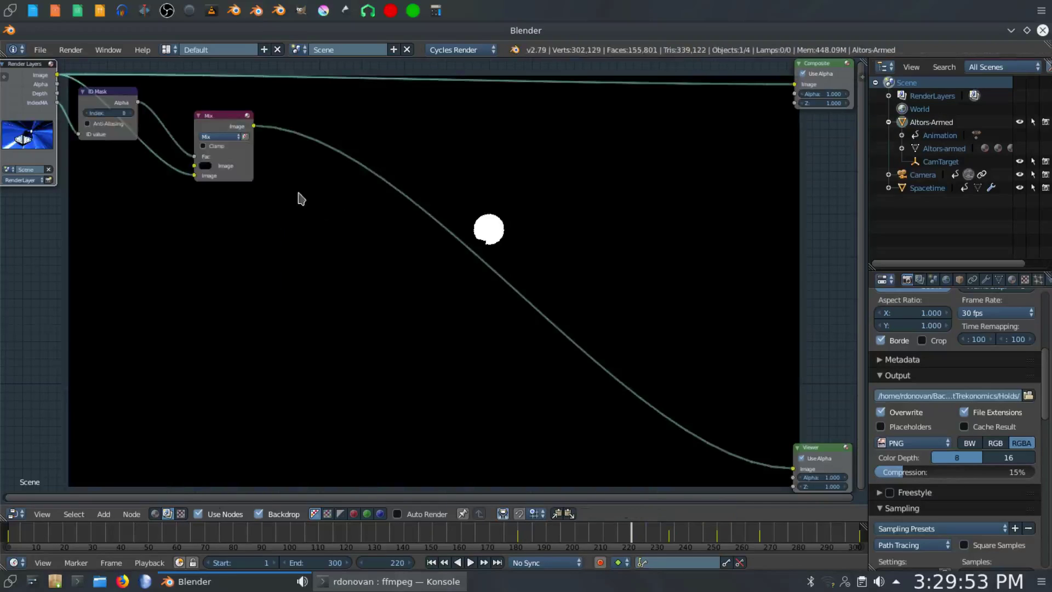
left_click(87, 114)
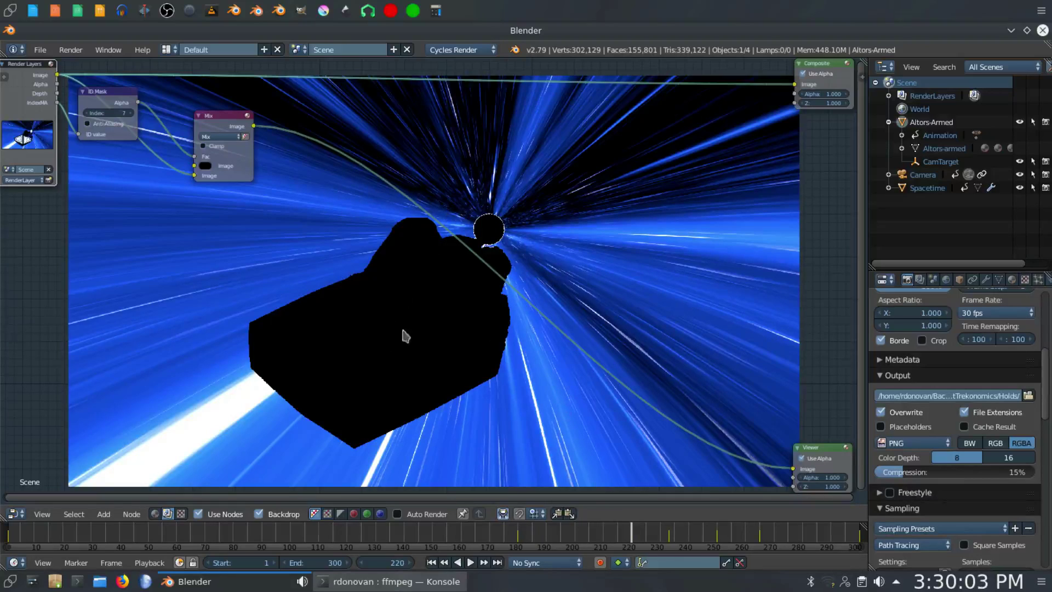
- Lower the ID Mask index from 7 to 1, checking the preview at each value
left_click(87, 114)
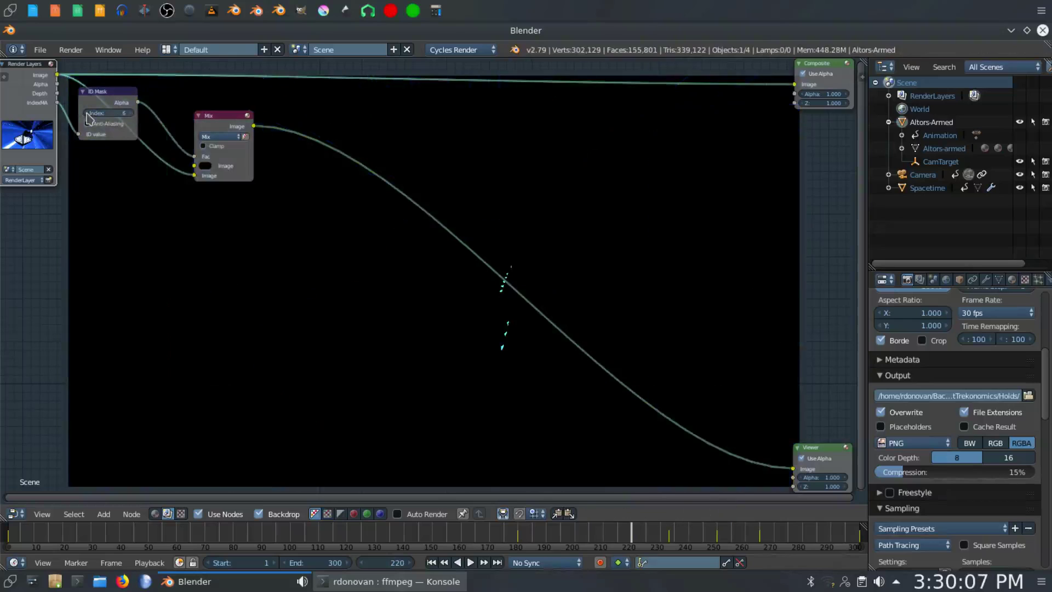
left_click(86, 113)
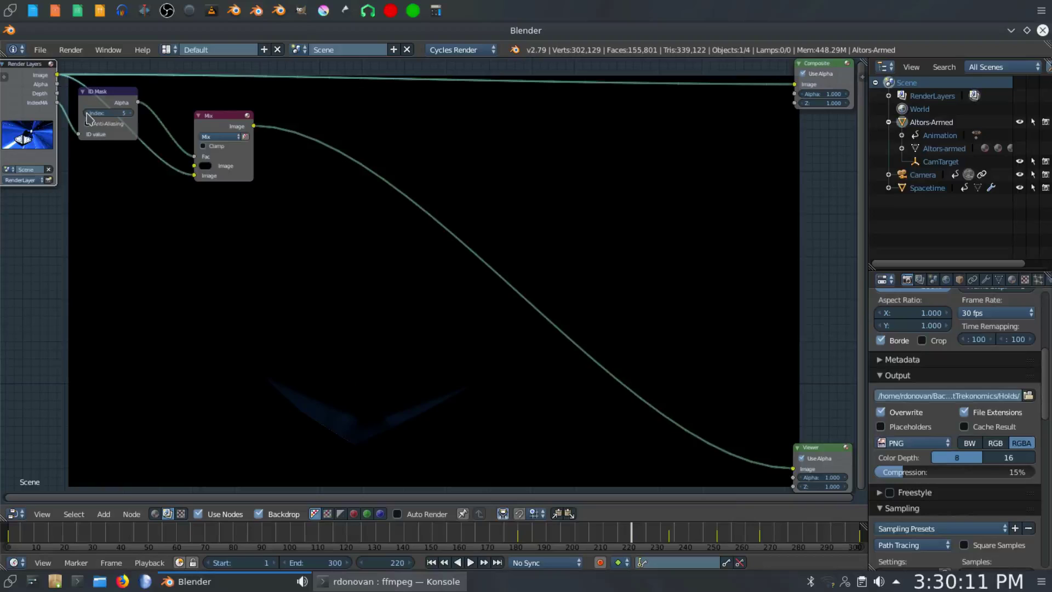
left_click(86, 113)
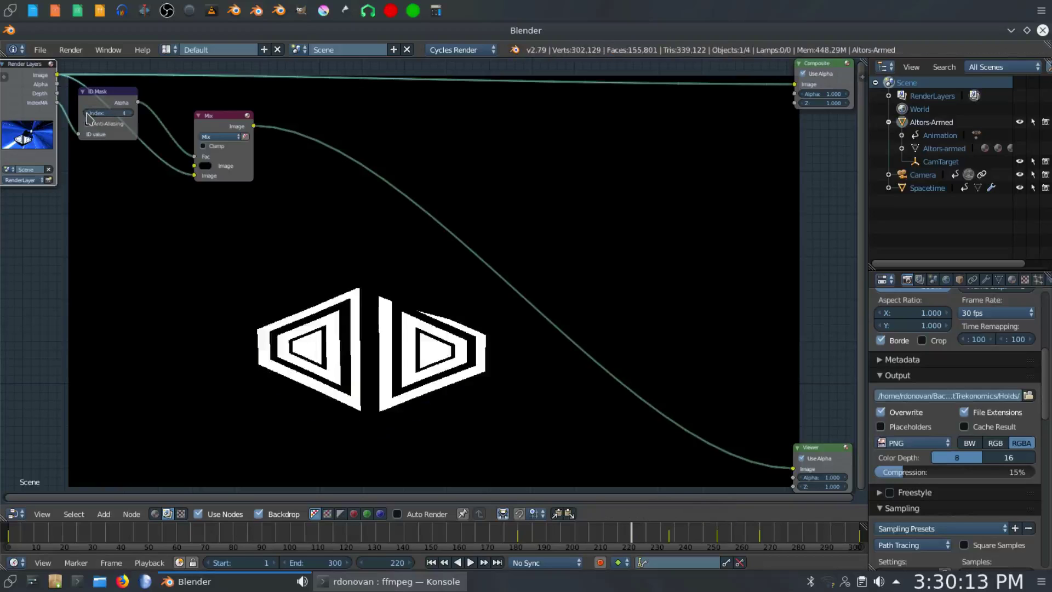
left_click(87, 113)
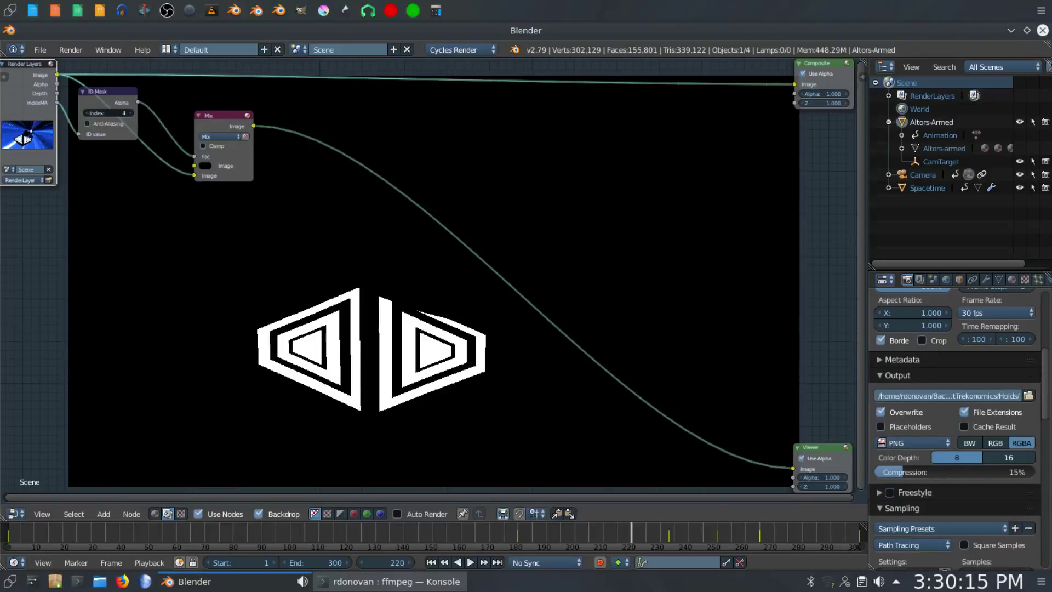
left_click(87, 113)
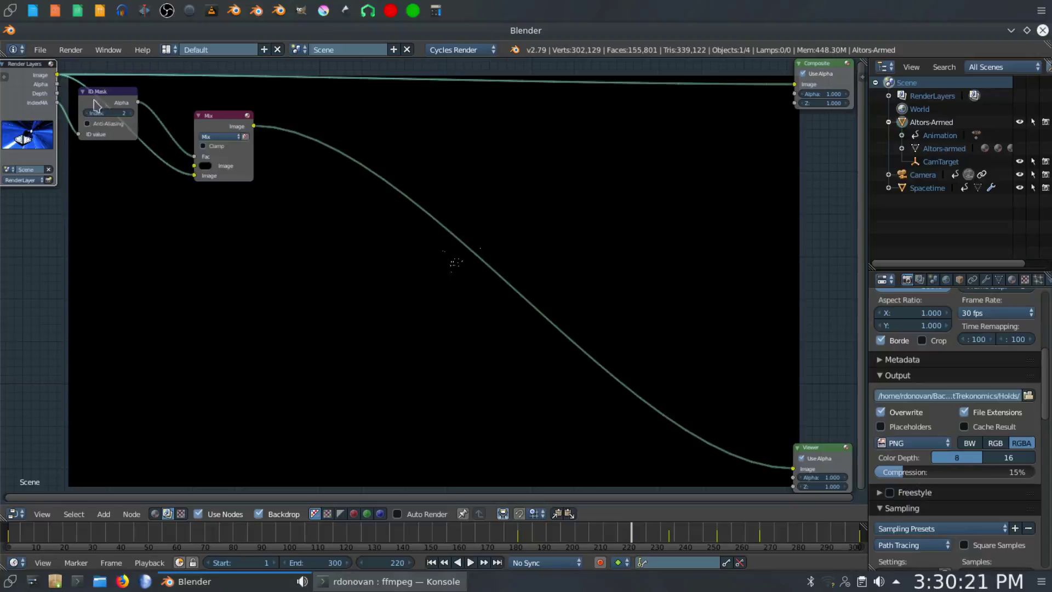
left_click(87, 113)
- Select the ID Mask and Mix pair and duplicate it twice, stacking copies below the original
left_click_drag(217, 124, 181, 104)
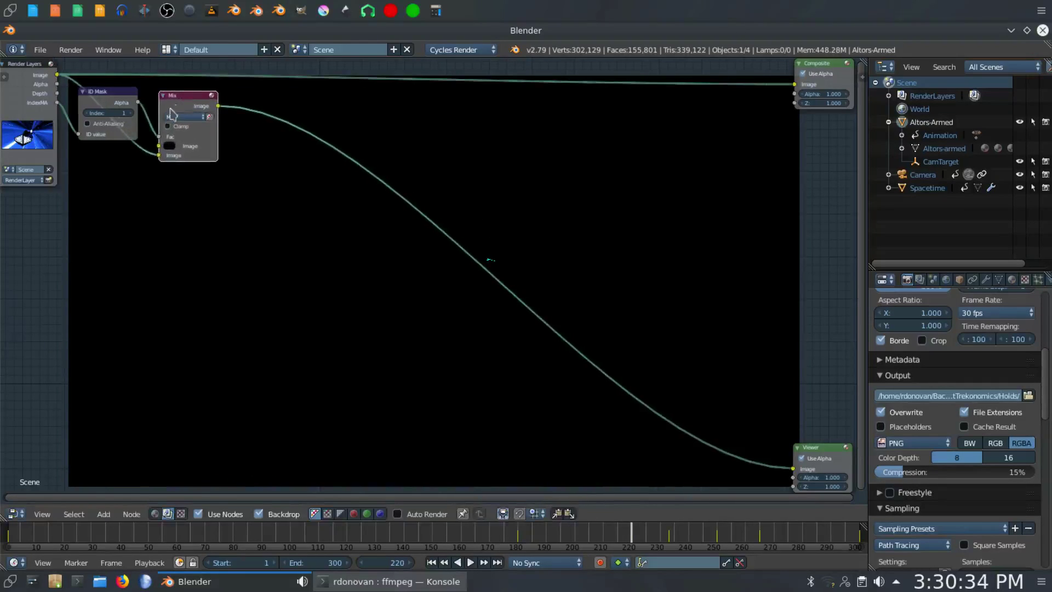
left_click(125, 114)
left_click(109, 100)
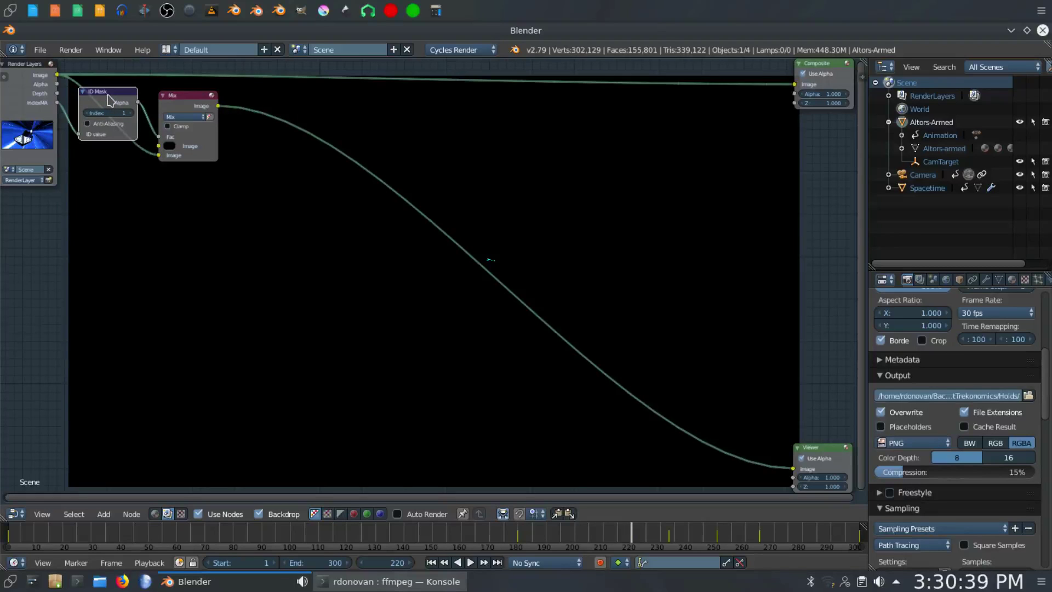
left_click(187, 103)
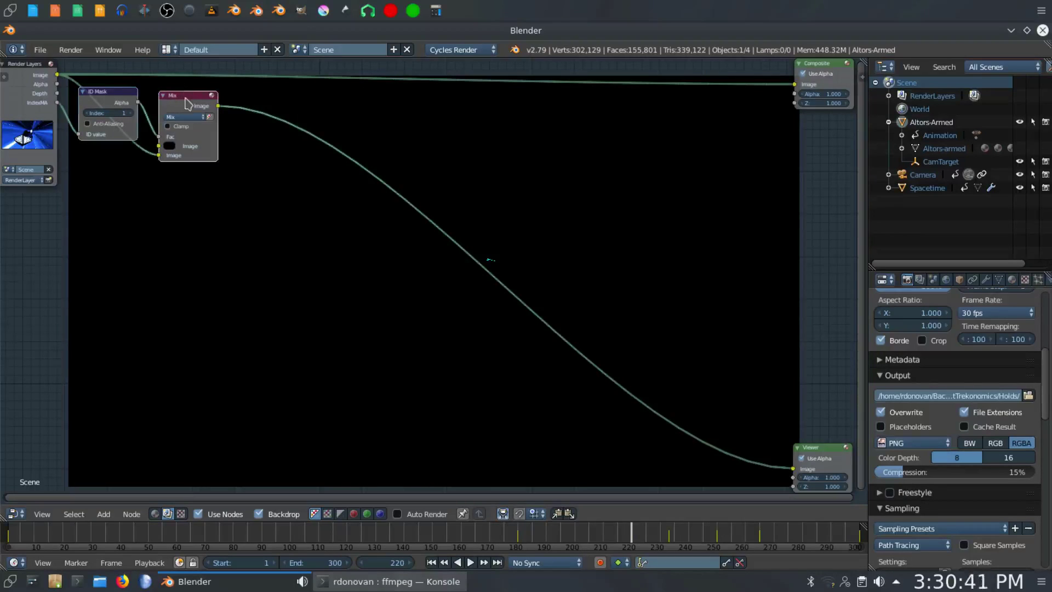
key("shift+d")
left_click(185, 194)
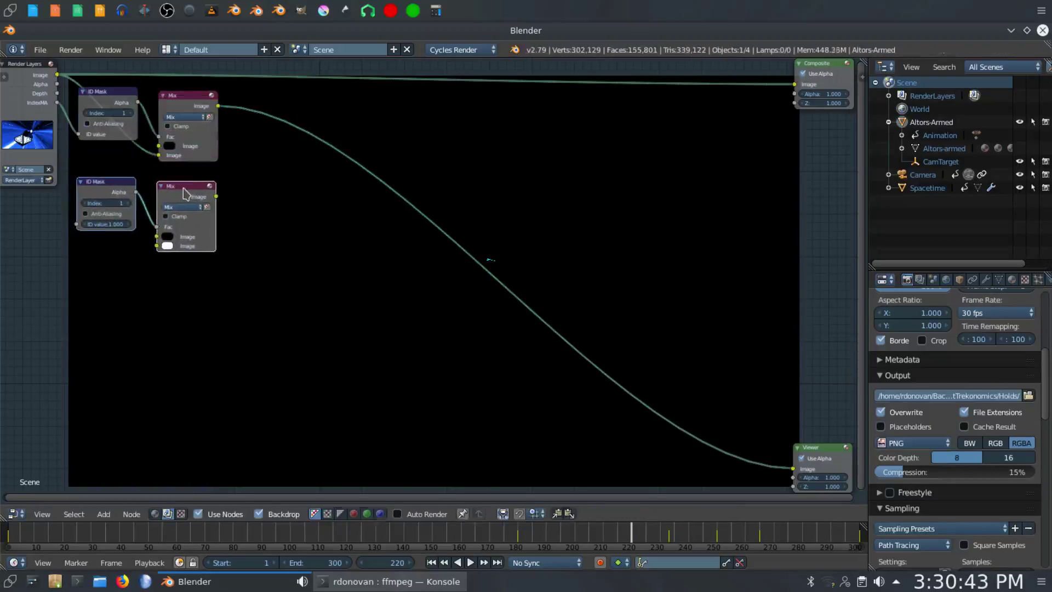
key("shift+d")
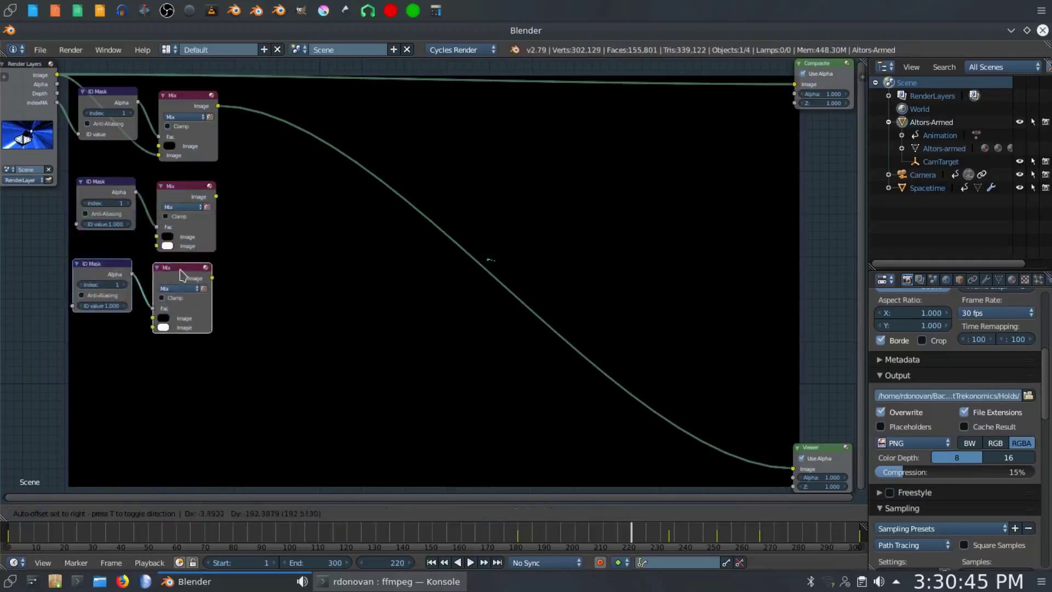
- Place the third pair and wire IndexMA and the render Image into both copied ID Mask and Mix nodes
left_click(183, 277)
left_click_drag(57, 102, 77, 225)
left_click_drag(60, 106, 77, 309)
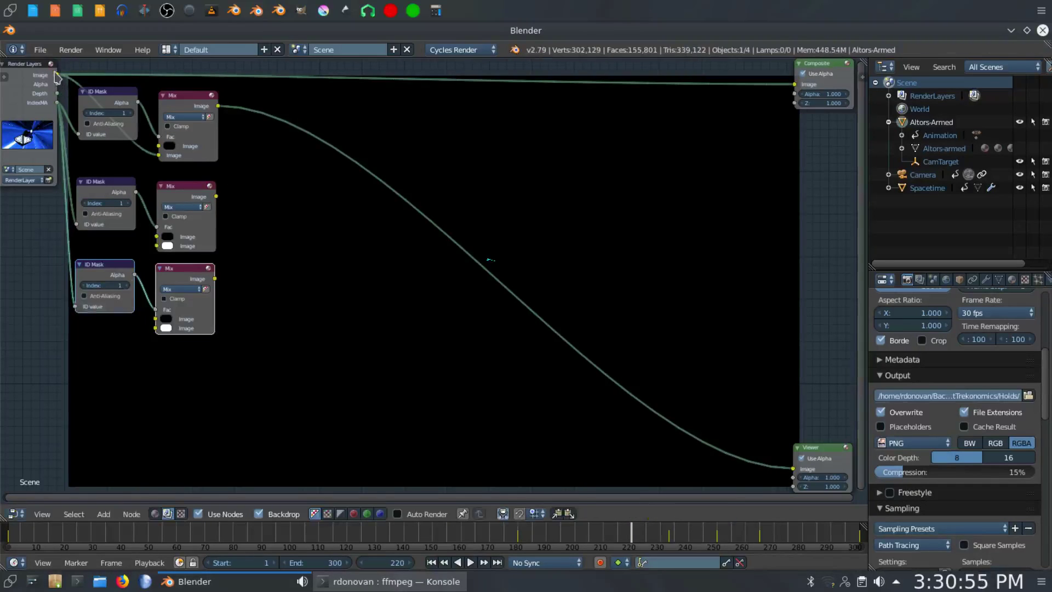
left_click_drag(58, 76, 156, 246)
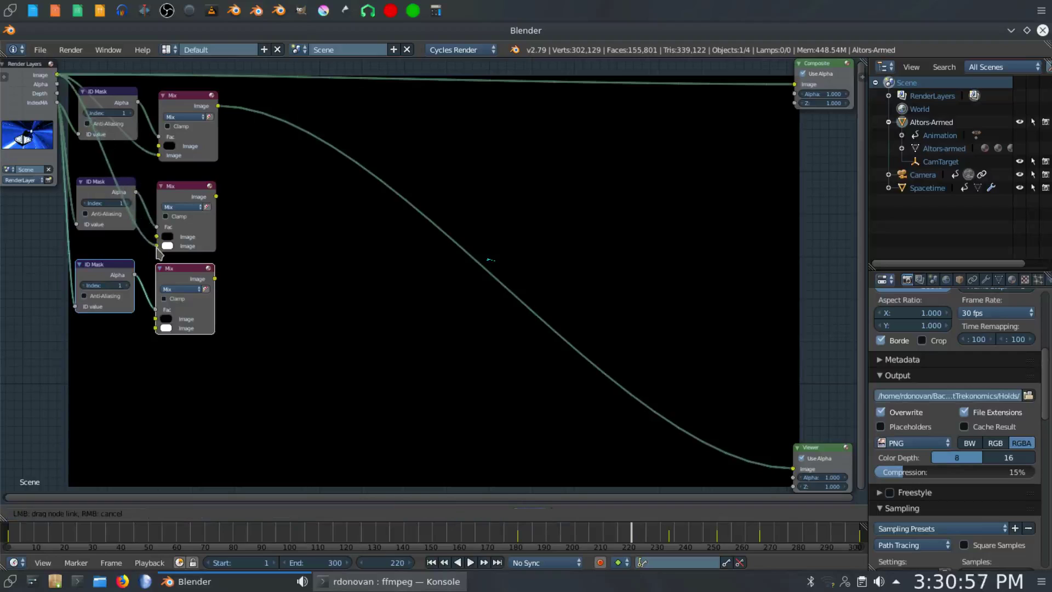
left_click_drag(58, 76, 162, 333)
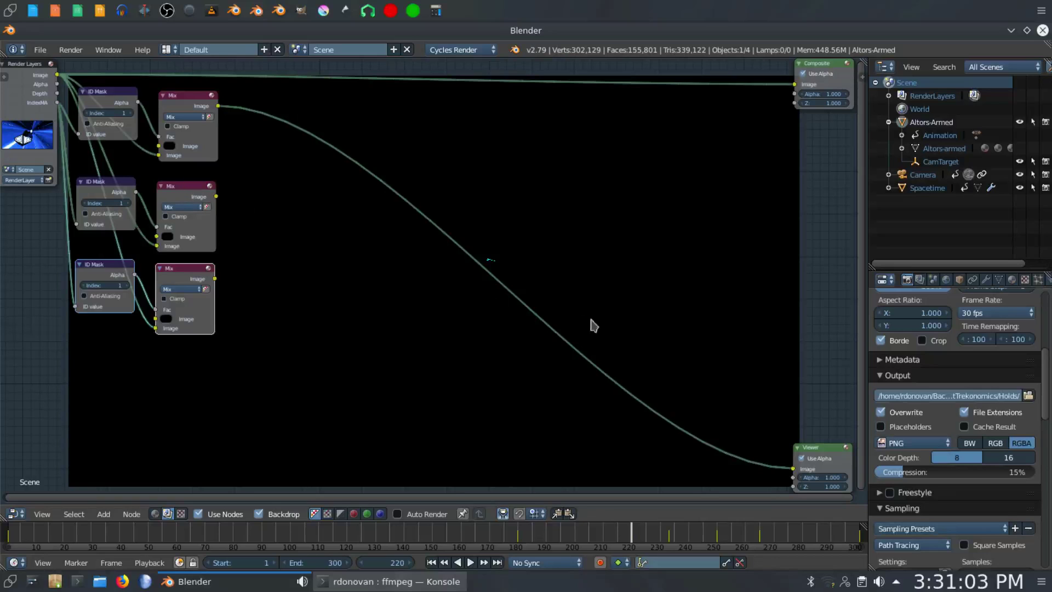
- Raise the first ID Mask index to 4 to isolate the logo shapes
left_click(129, 112)
left_click(130, 113)
left_click(130, 113)
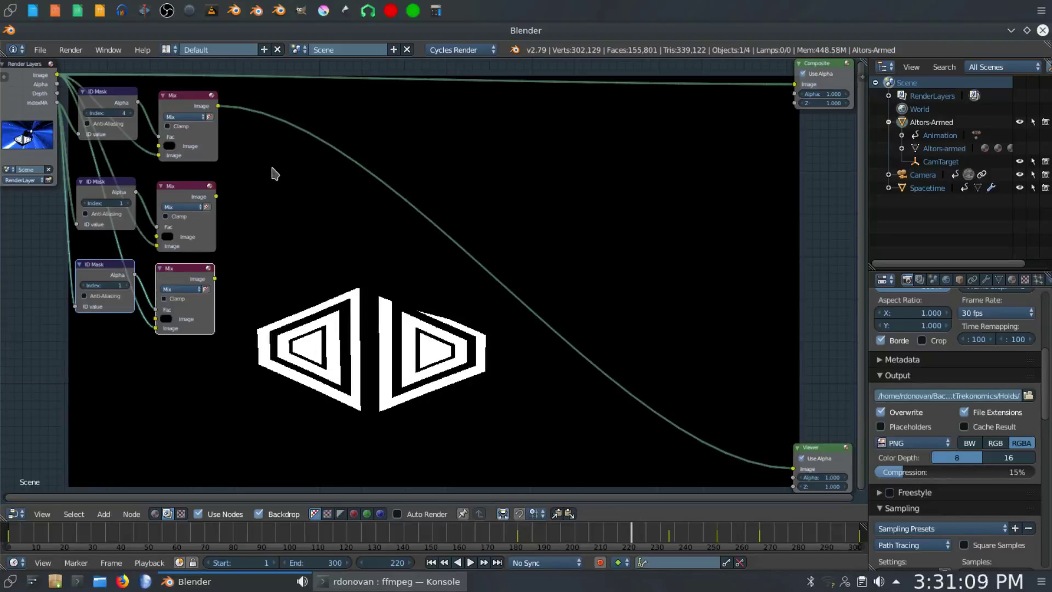
key("shift+a")
- Insert a Blur node on the Mix-to-Composite link using the Fast Gaussian filter
mouse_move(274, 171)
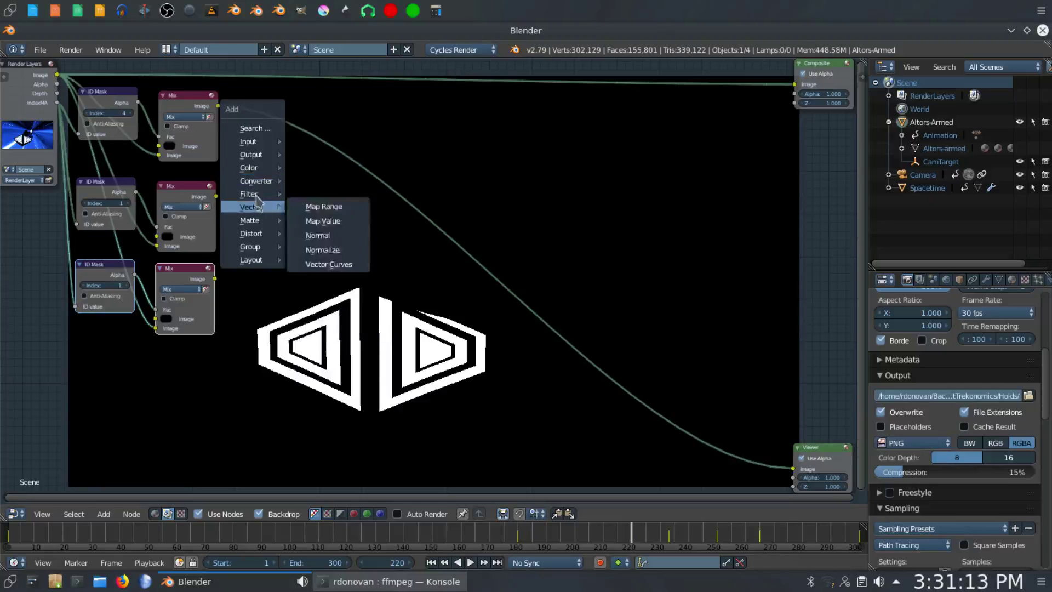
mouse_move(252, 194)
left_click(332, 207)
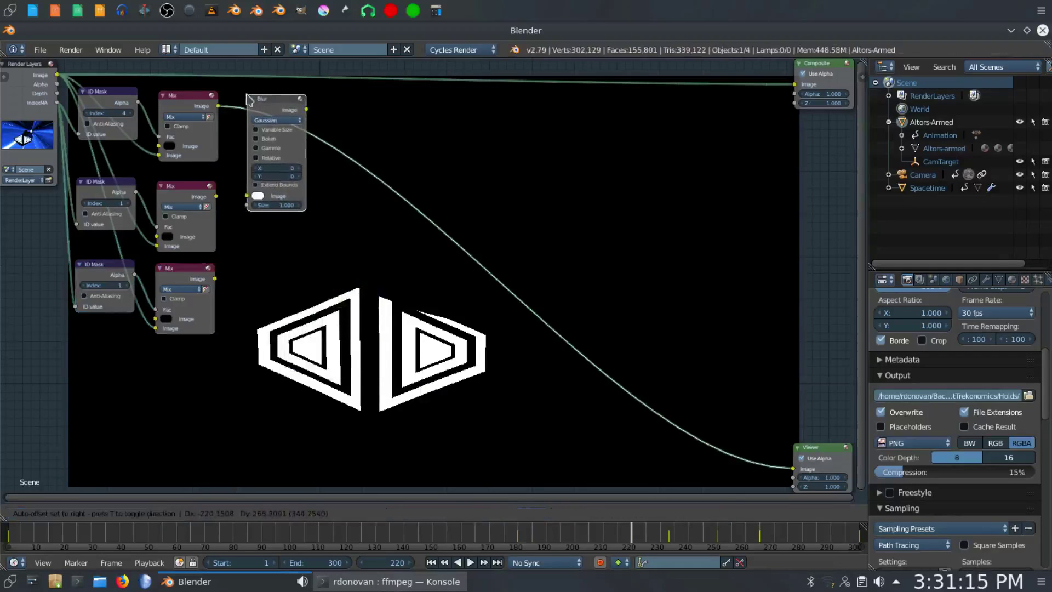
left_click(234, 73)
left_click(266, 121)
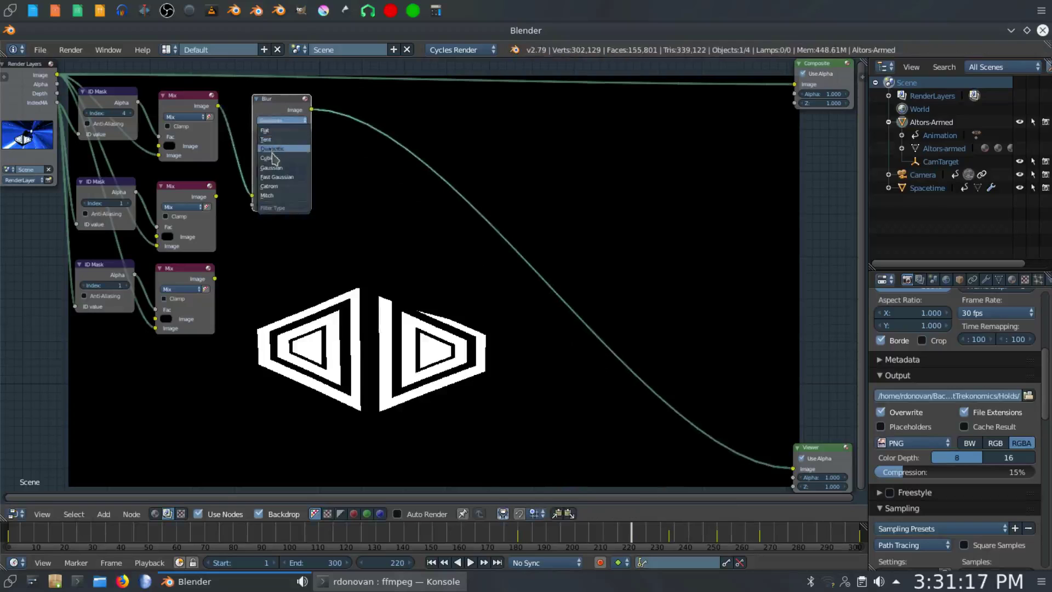
left_click(276, 176)
- Make the blur relative with X aspect correction and 6% in both X and Y
left_click(284, 134)
scroll(351, 187, "up", 1)
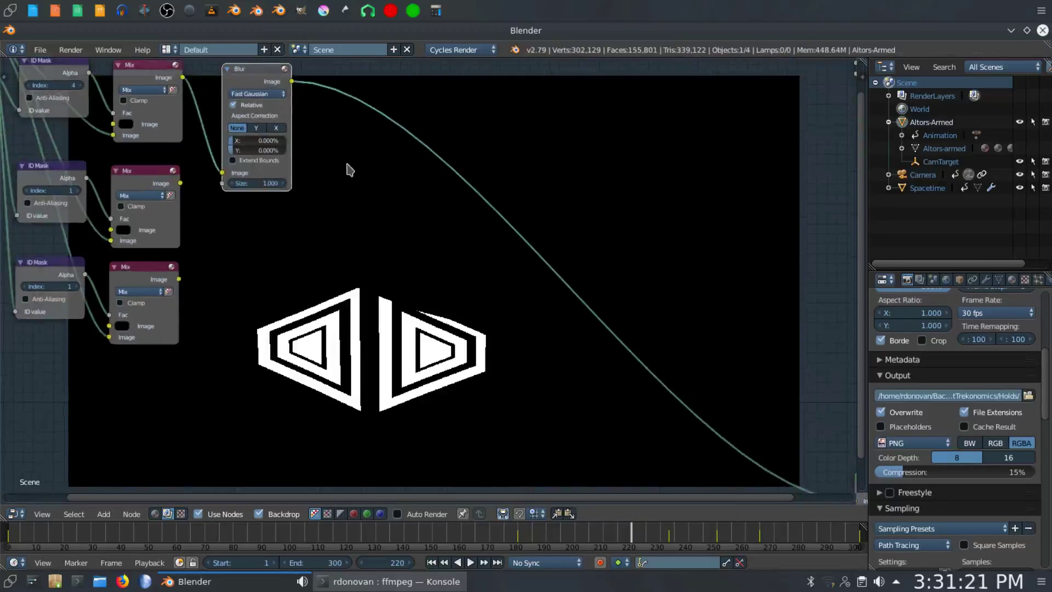
left_click(278, 128)
left_click(248, 141)
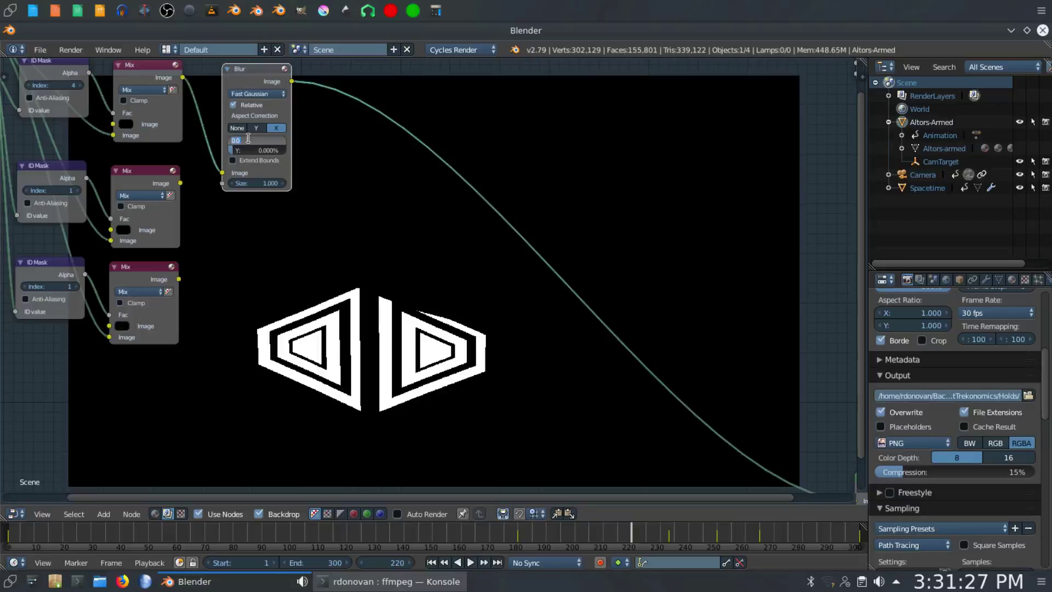
key("Tab")
type("6")
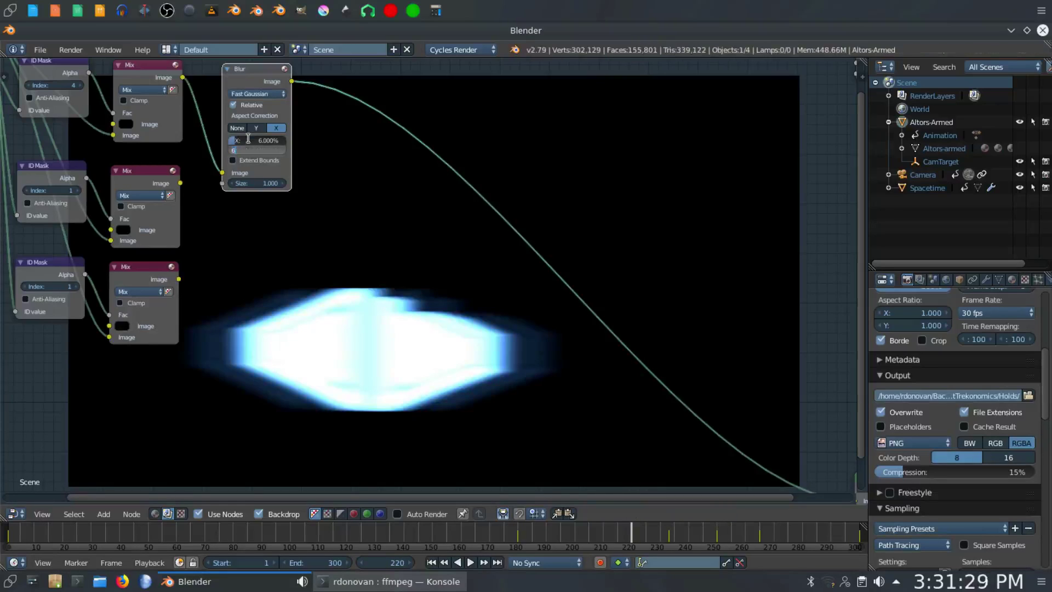
key("Return")
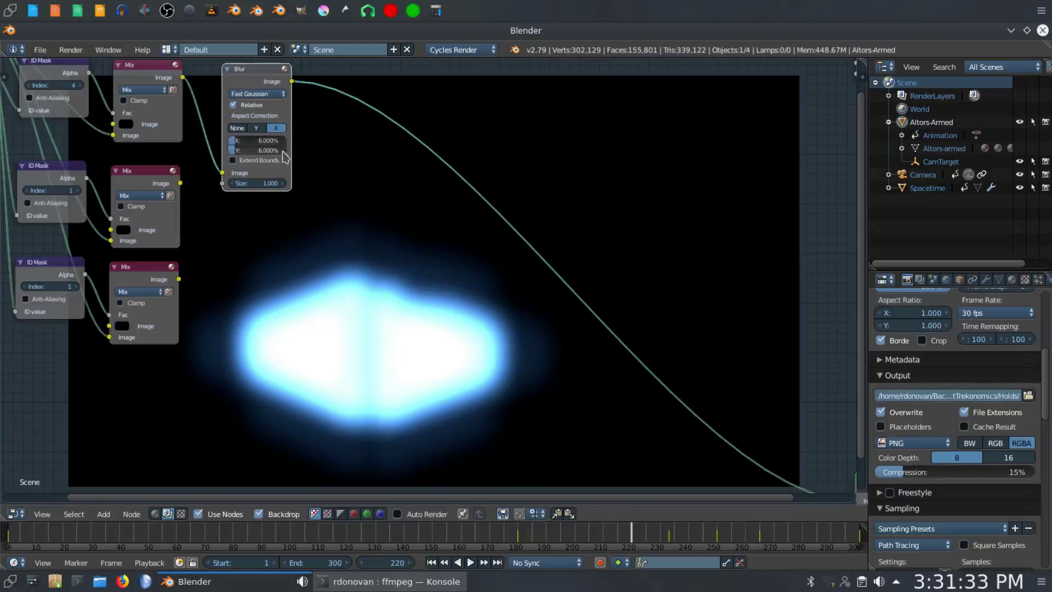
key("shift+a")
mouse_move(328, 143)
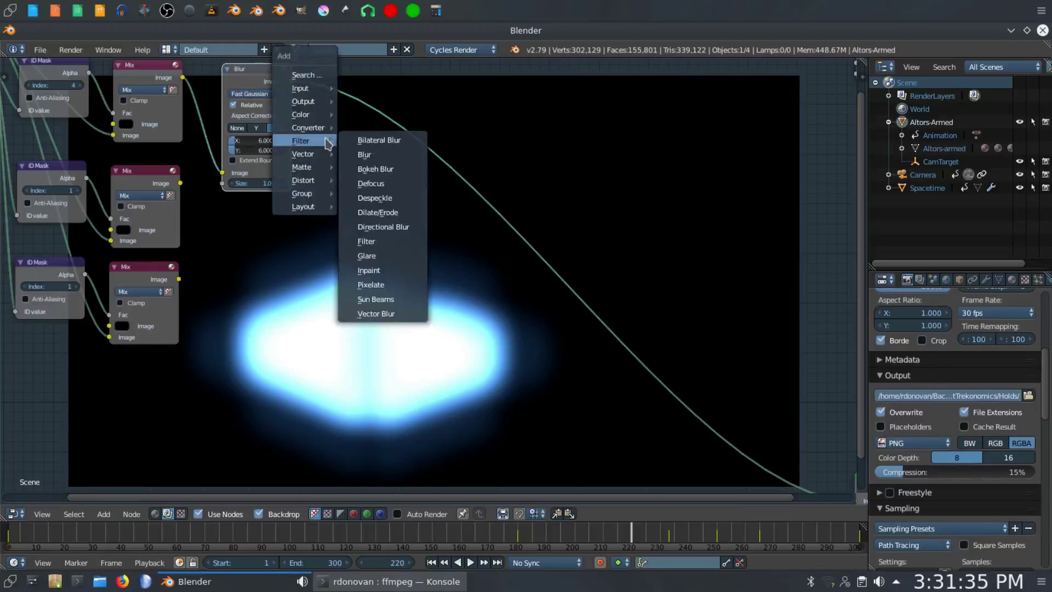
- Insert a Fog Glow Glare node between the Blur and Composite nodes
left_click(376, 258)
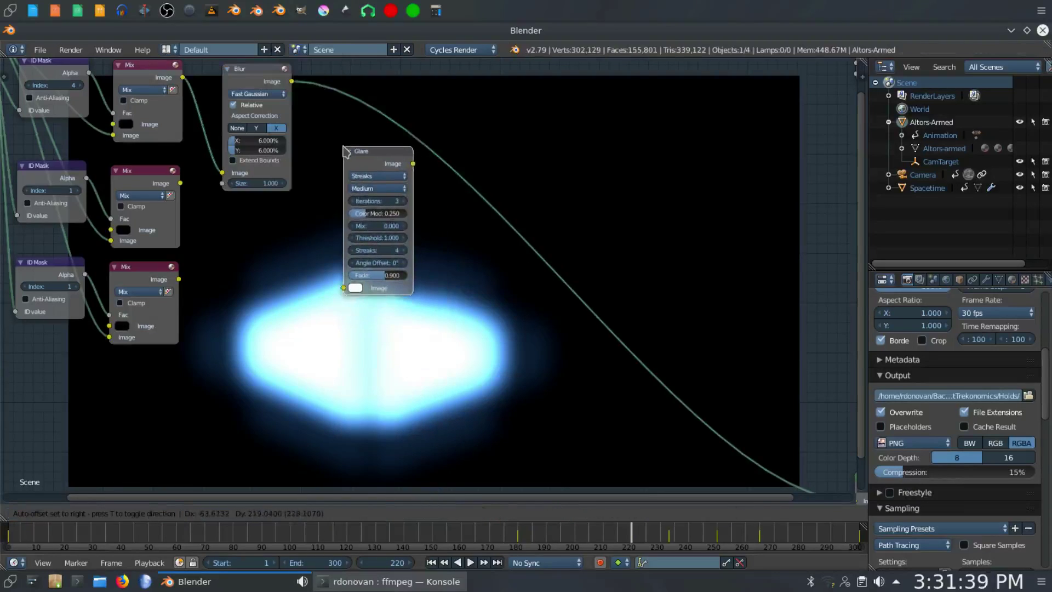
left_click(379, 176)
left_click(379, 176)
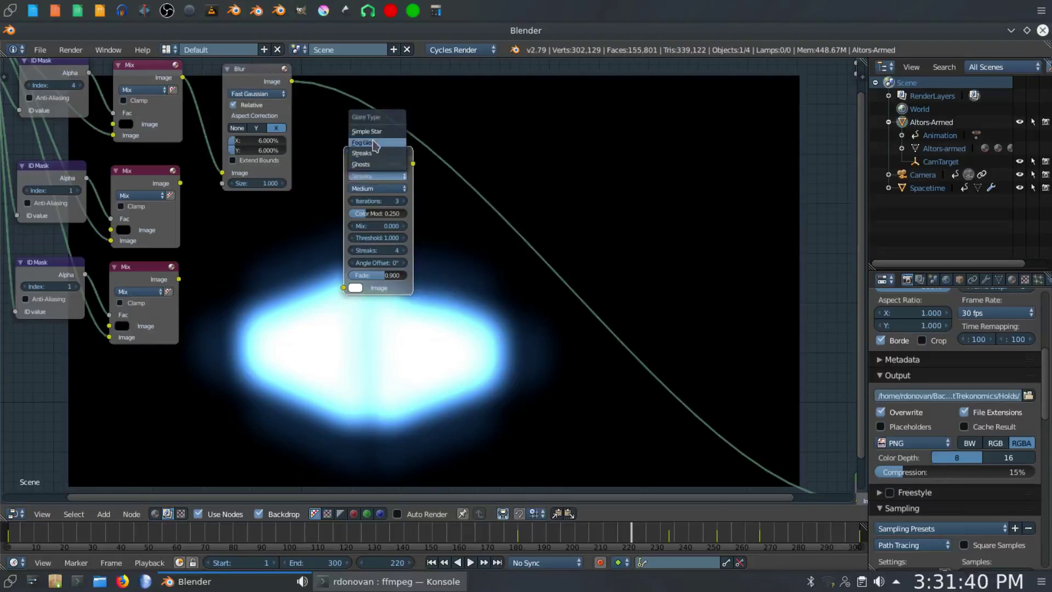
left_click(368, 155)
left_click_drag(371, 157, 359, 101)
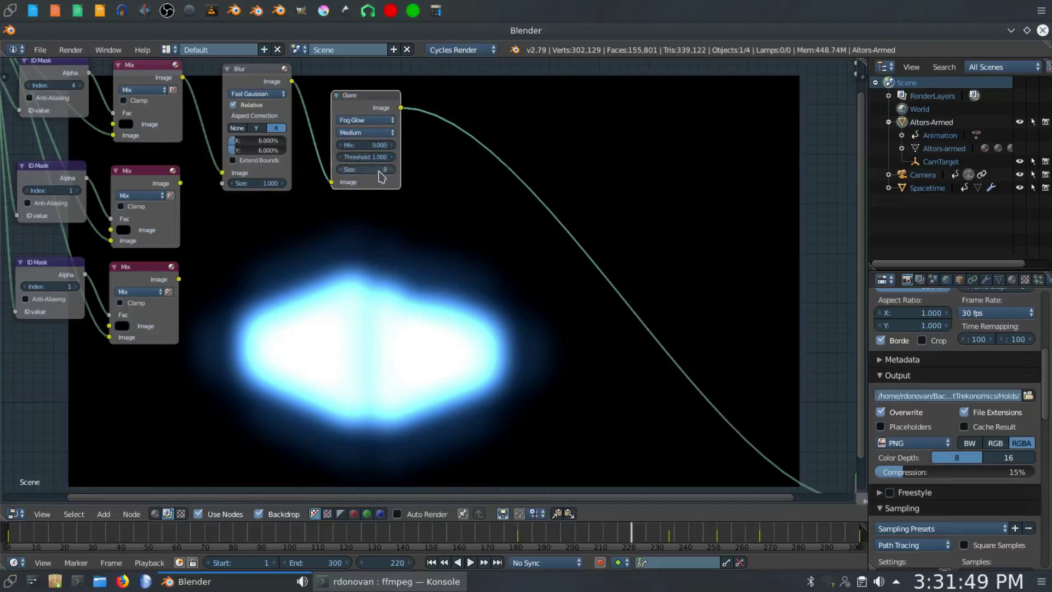
- Set the glare Size to 9 and Threshold to 0.500
left_click_drag(365, 169, 367, 182)
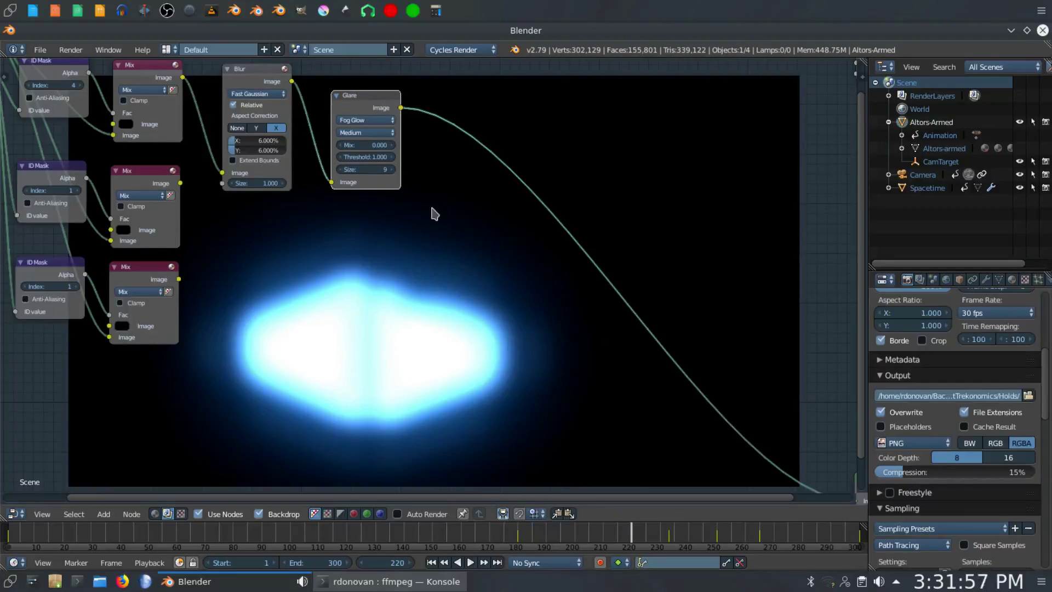
left_click(341, 157)
left_click(341, 157)
left_click(341, 157)
left_click(340, 157)
left_click(341, 157)
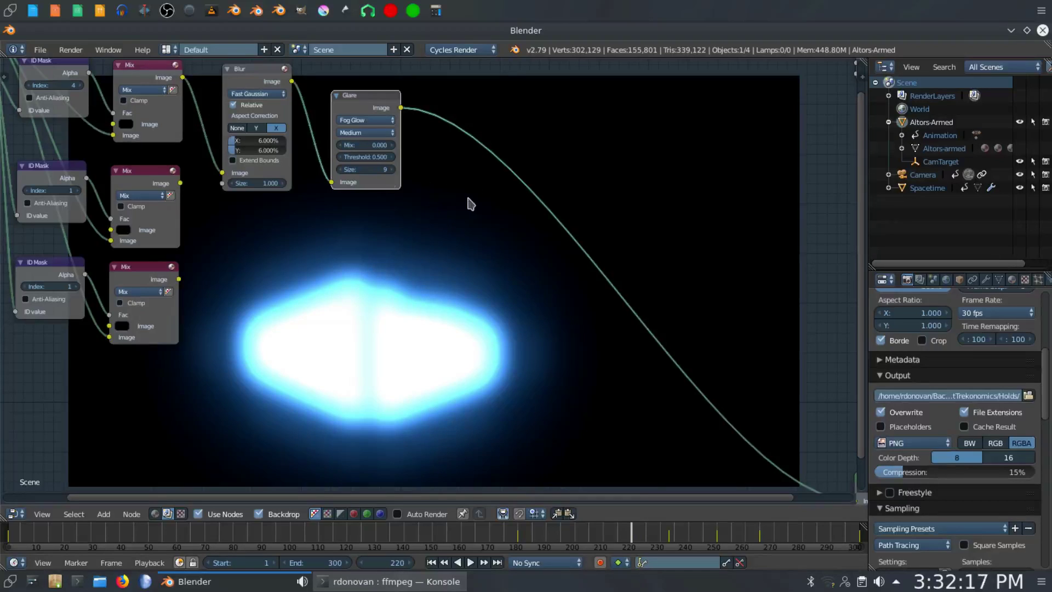
key("shift+a")
- Drop a Mix node in Add mode on the Glare link and feed the original Render Layers image into it
mouse_move(470, 202)
mouse_move(454, 174)
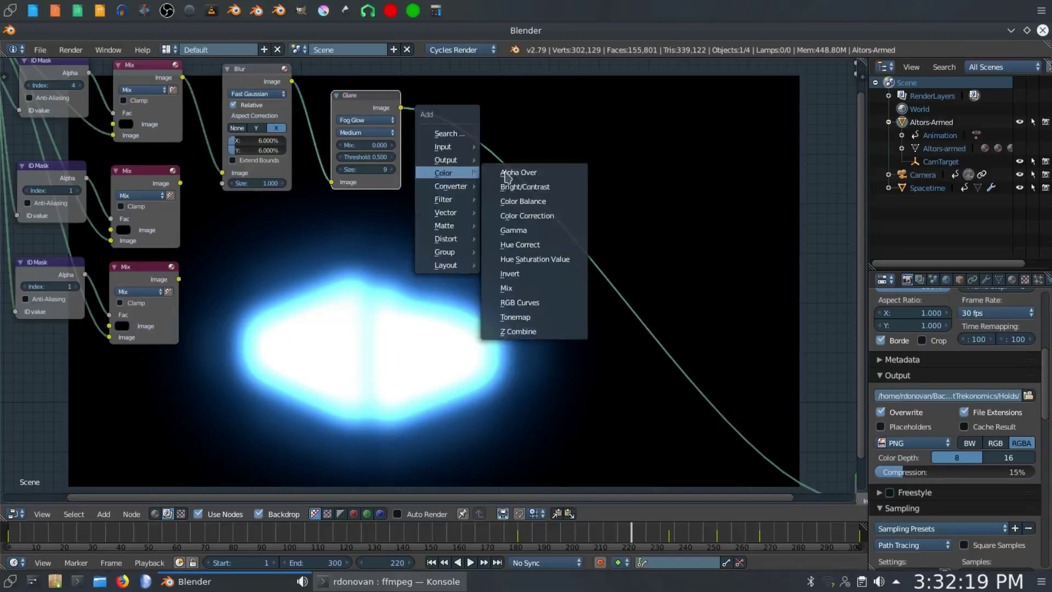
left_click(527, 288)
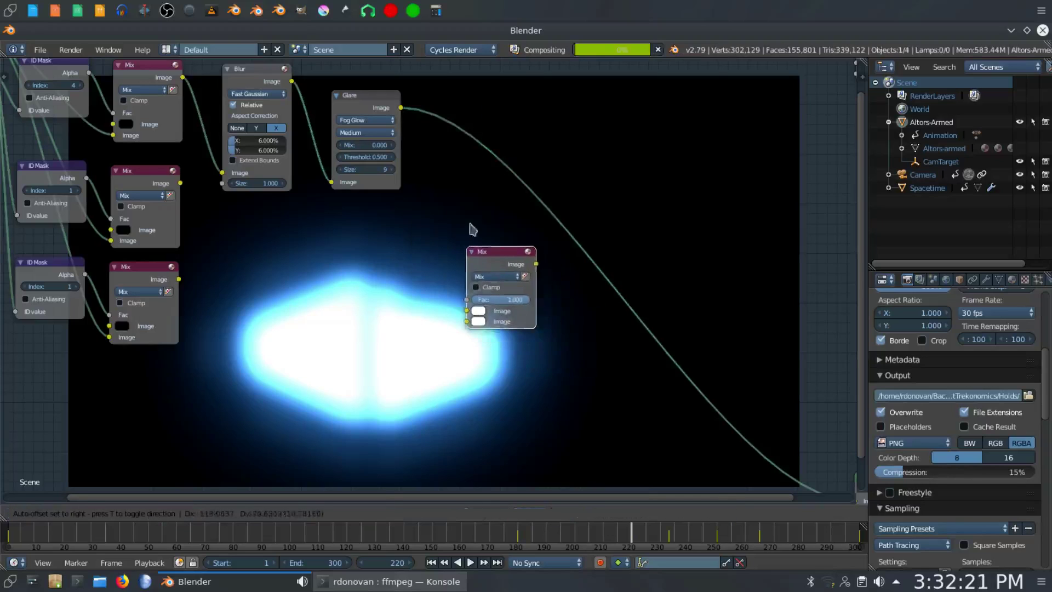
left_click(622, 174)
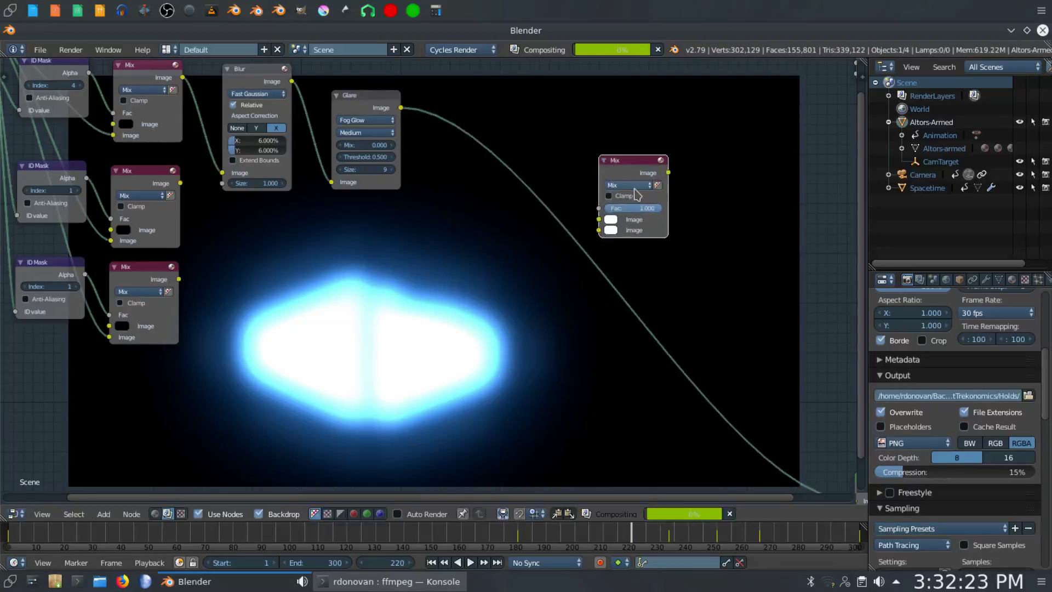
left_click(630, 185)
left_click(630, 201)
left_click_drag(601, 213, 470, 203)
key("Home")
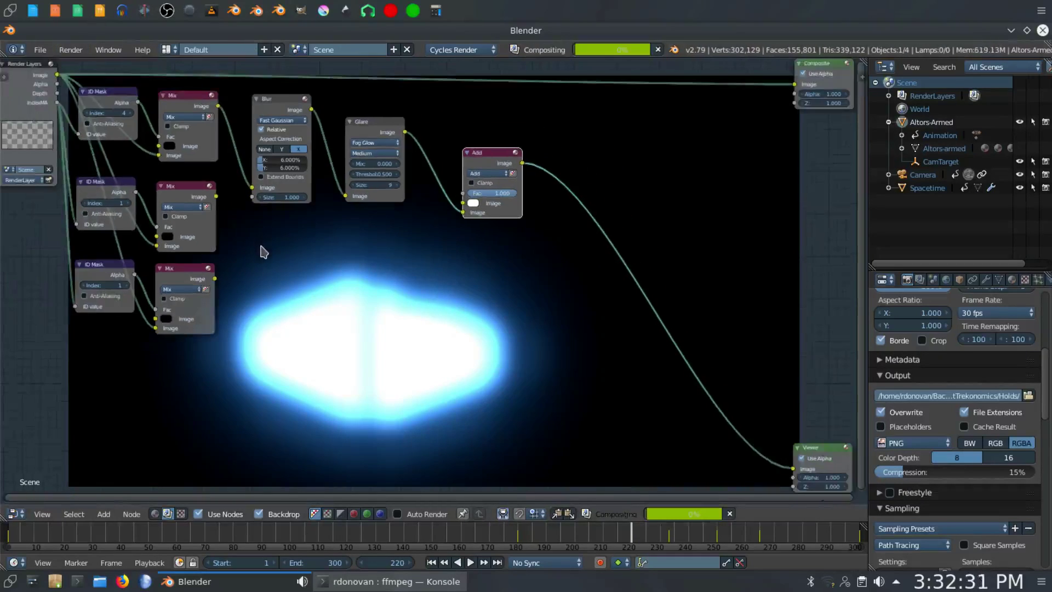
left_click_drag(350, 202, 460, 209)
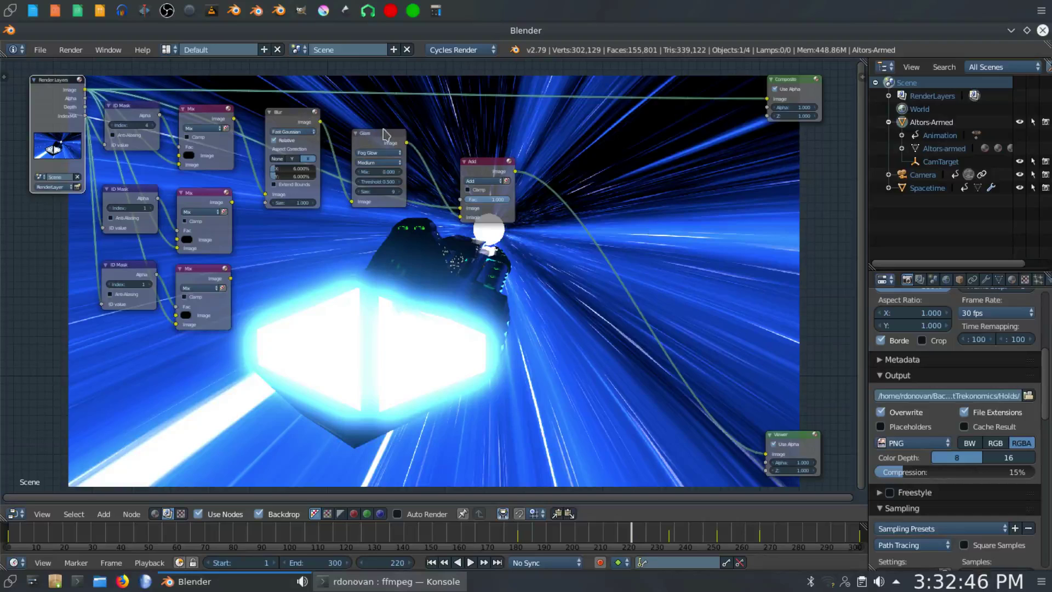
- Rearrange the Glare, Add and Mix nodes to tidy the tree
left_click_drag(383, 133, 374, 93)
left_click_drag(483, 161, 455, 104)
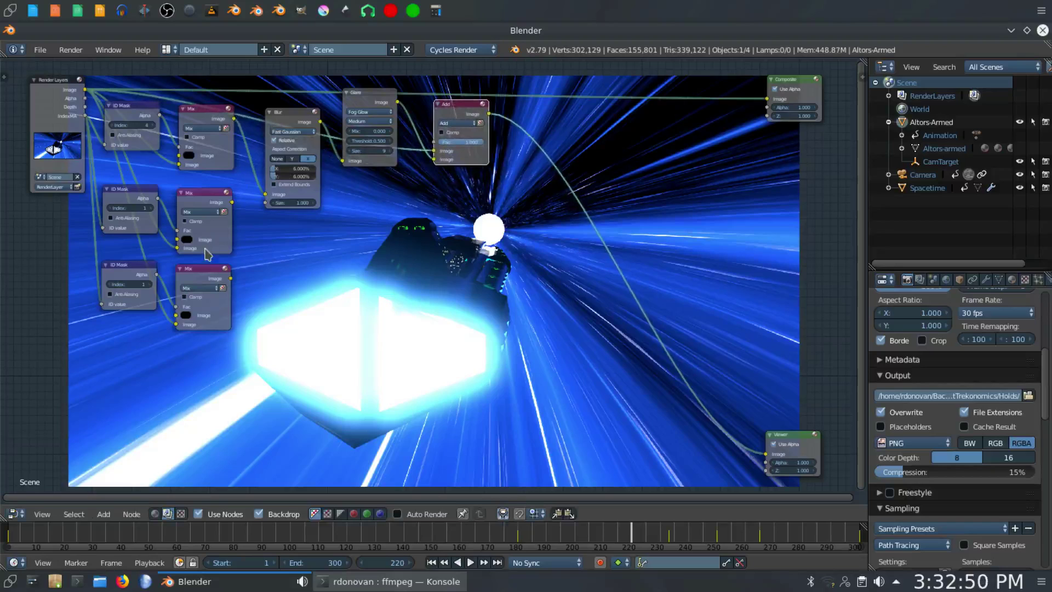
left_click_drag(204, 275, 202, 297)
left_click_drag(207, 201, 209, 218)
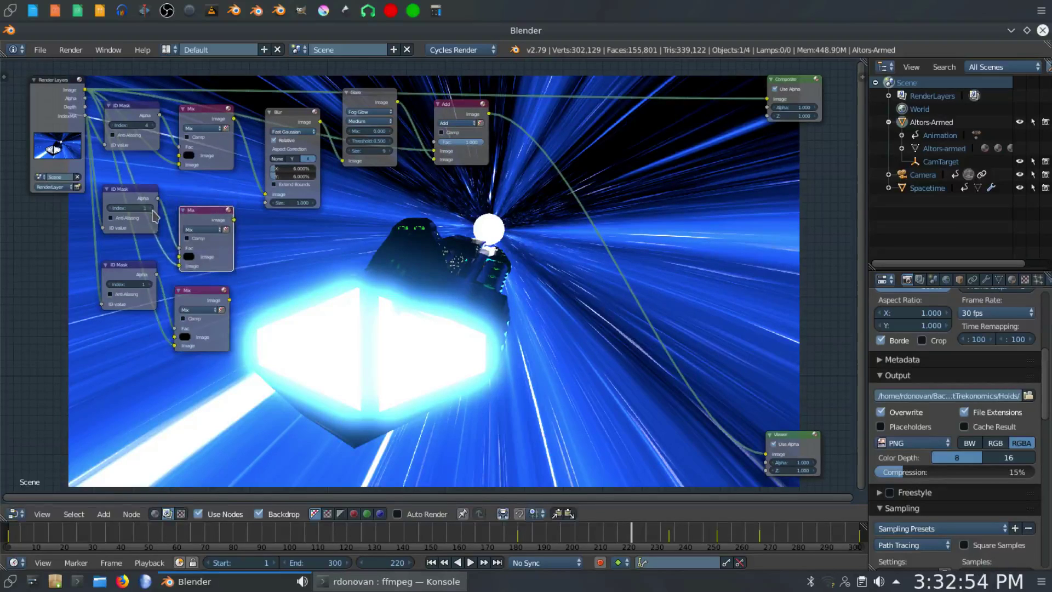
- Set the middle ID Mask Index to 7 and preview its Mix node in the Viewer
left_click(153, 208)
left_click(153, 208)
left_click(153, 208)
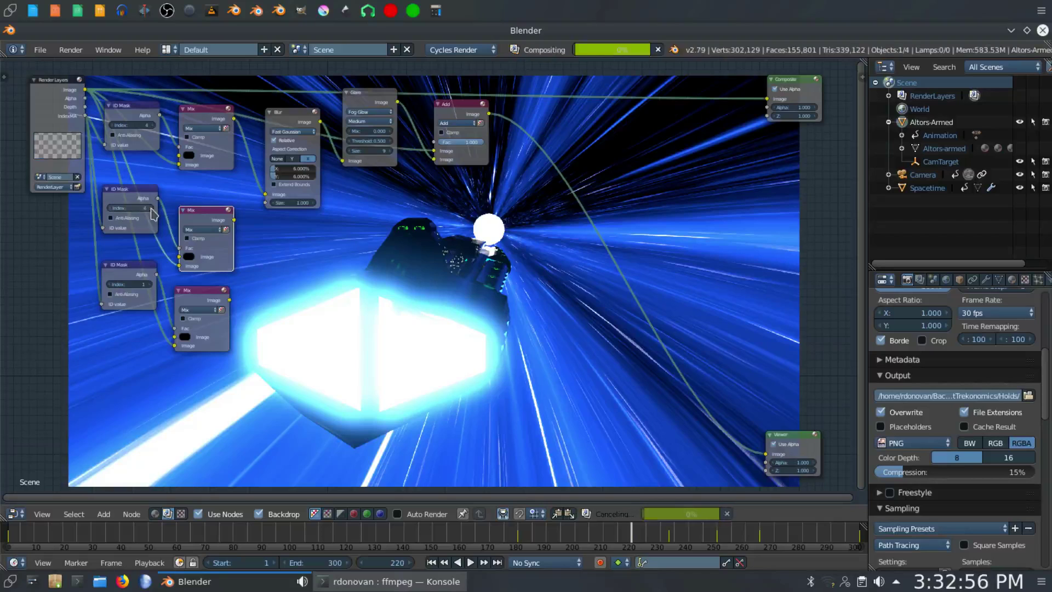
left_click(153, 208)
left_click(152, 208)
left_click(153, 208)
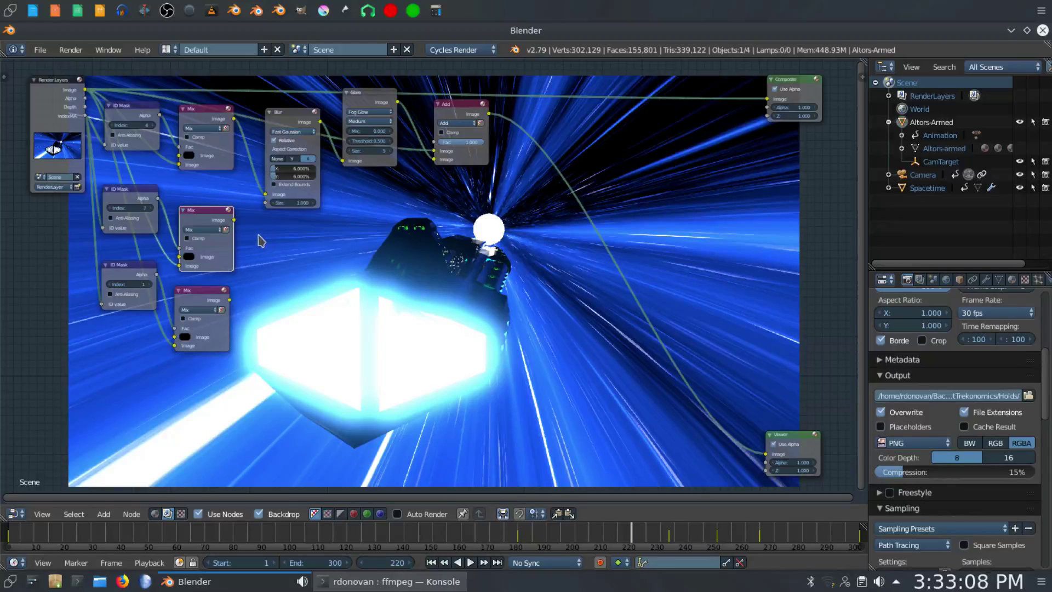
left_click(208, 222, "ctrl+shift")
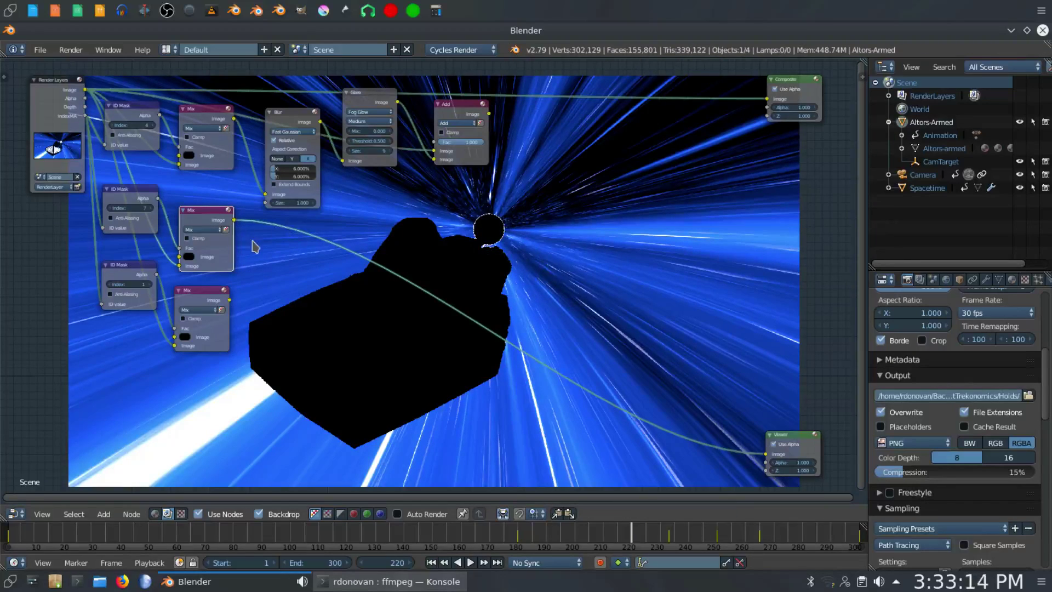
- Add a Fog Glow Glare node and position it beneath the Blur node
key("shift+a")
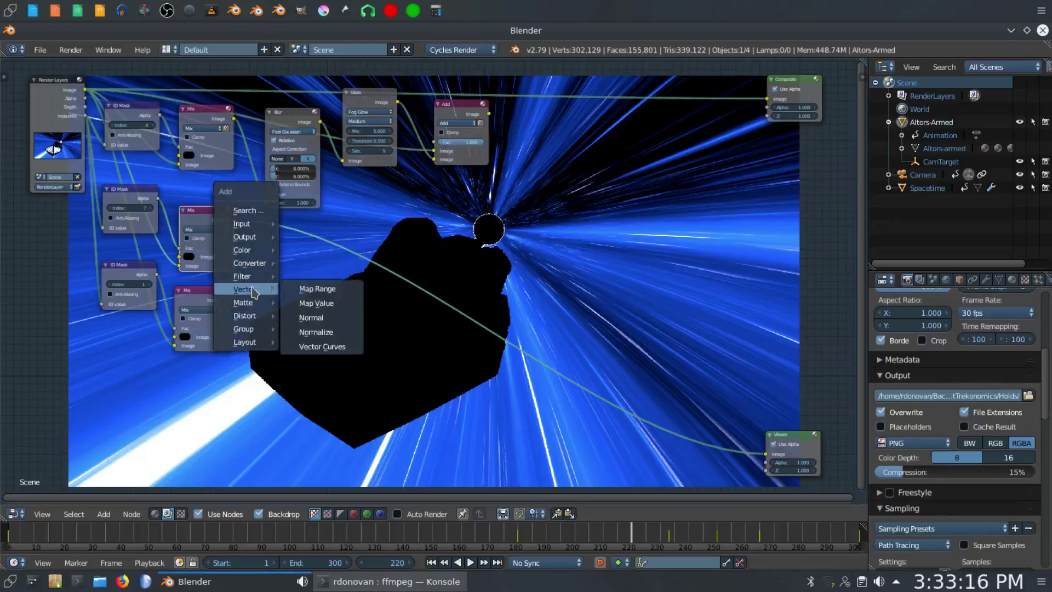
mouse_move(255, 278)
left_click(308, 391)
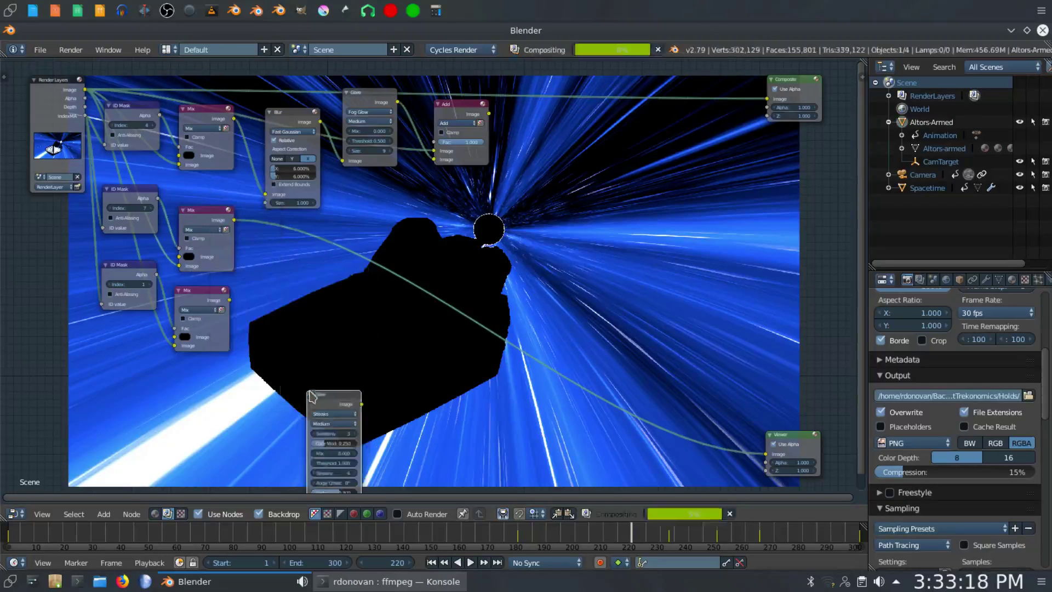
left_click(283, 279)
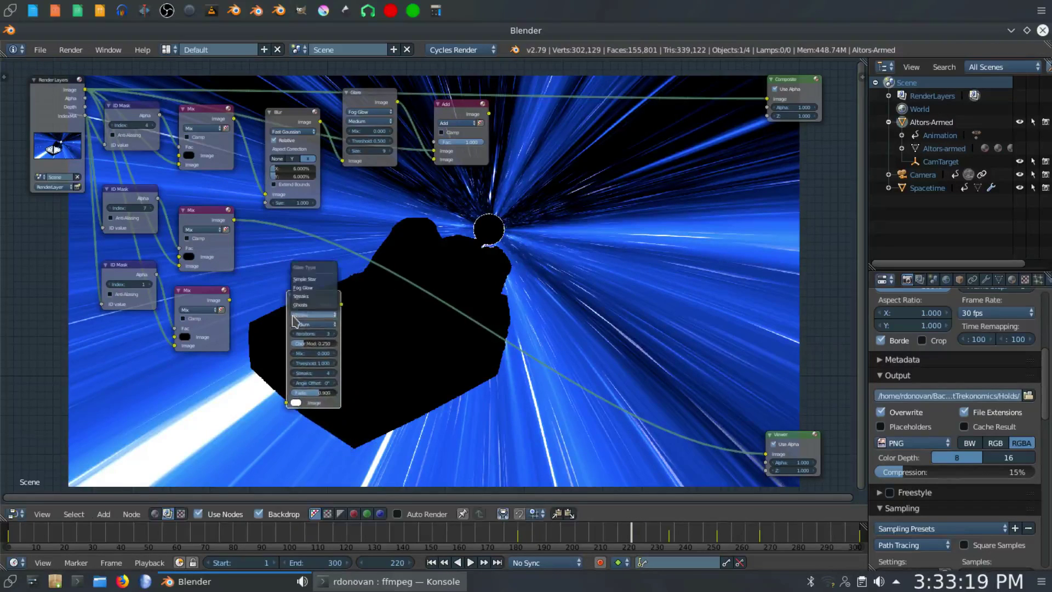
left_click(303, 288)
left_click_drag(321, 298, 290, 227)
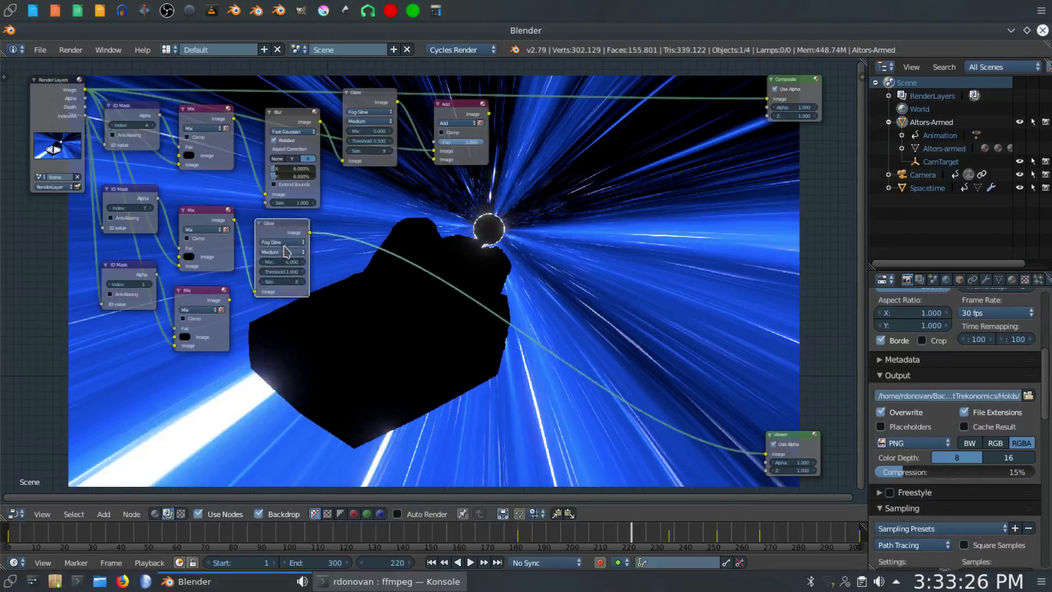
left_click(288, 244)
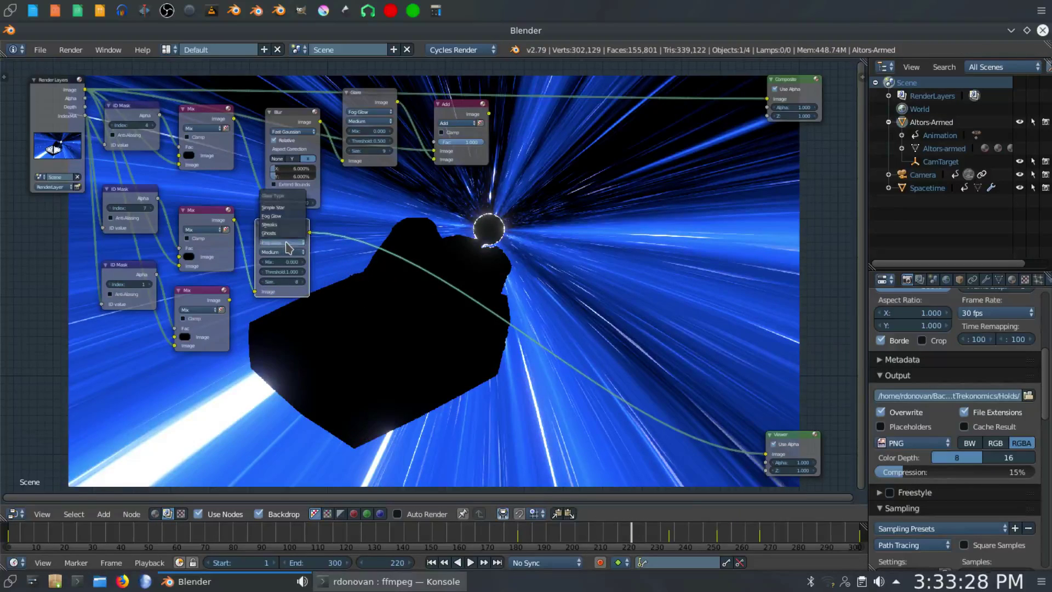
- Set the new glare's Size to 9 and Threshold to 0.800
left_click(301, 282)
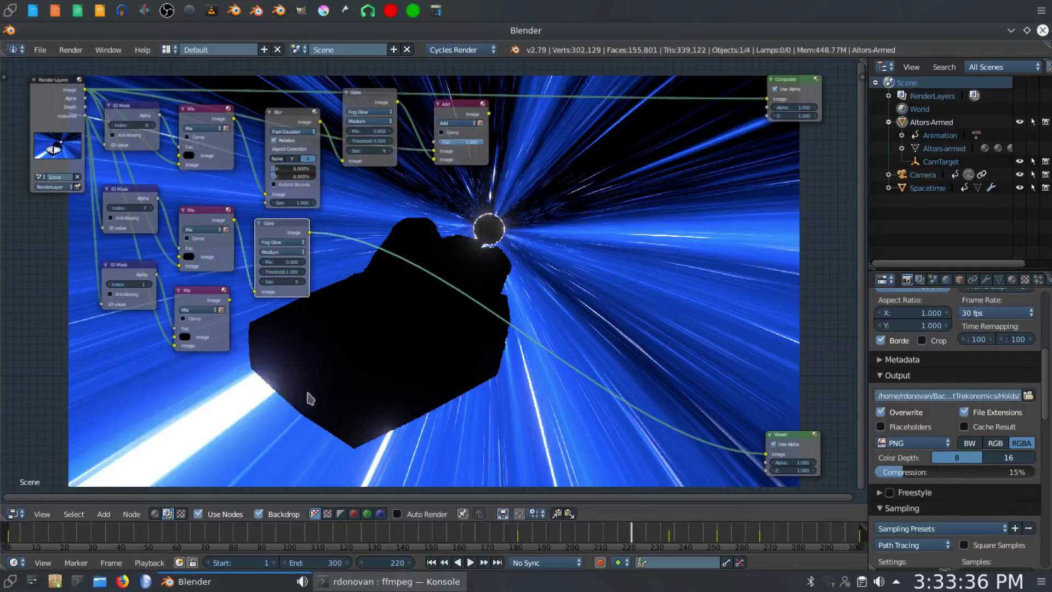
left_click(261, 271)
left_click(262, 272)
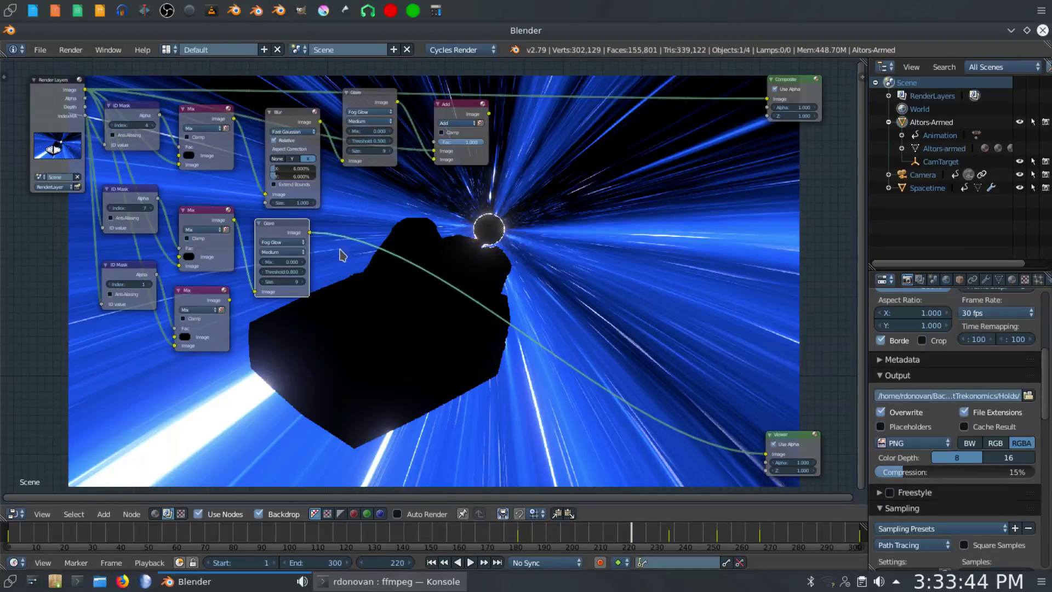
left_click(469, 163)
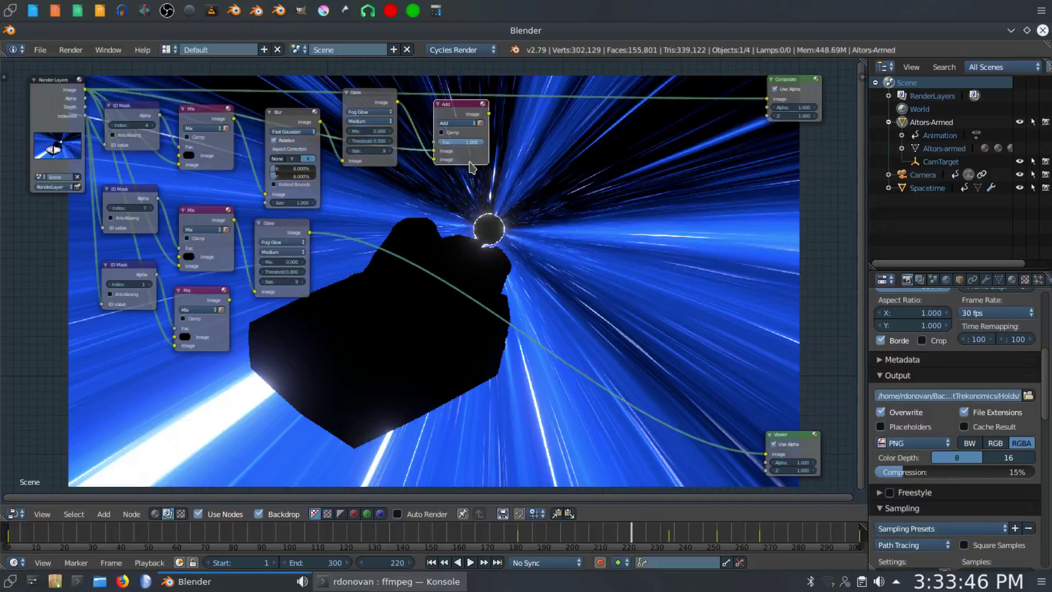
- Duplicate the Add node, wiring the second glow and the first Add result into the copy
key("shift+d")
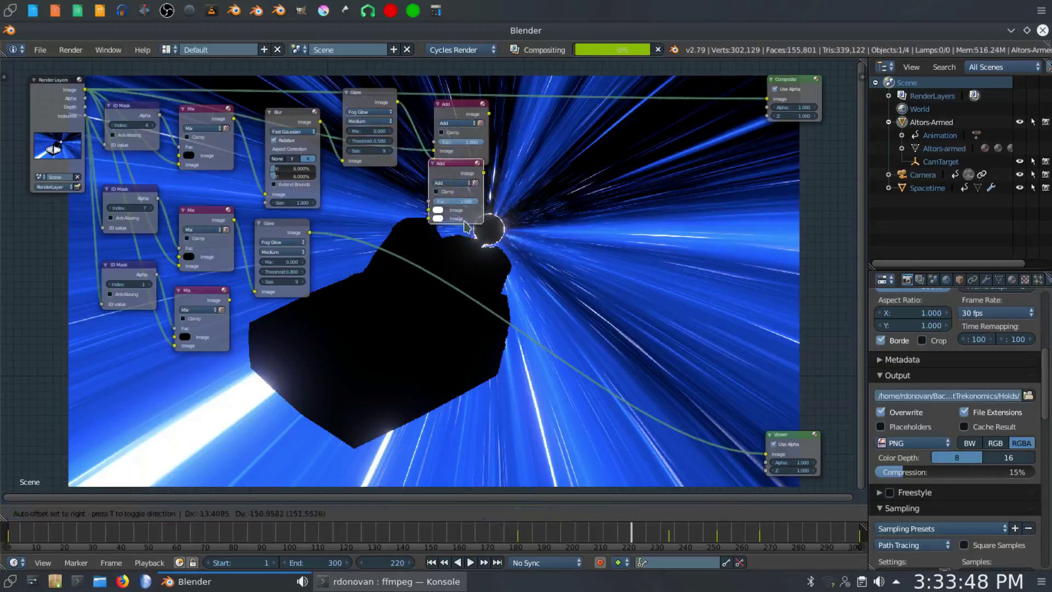
left_click(388, 299)
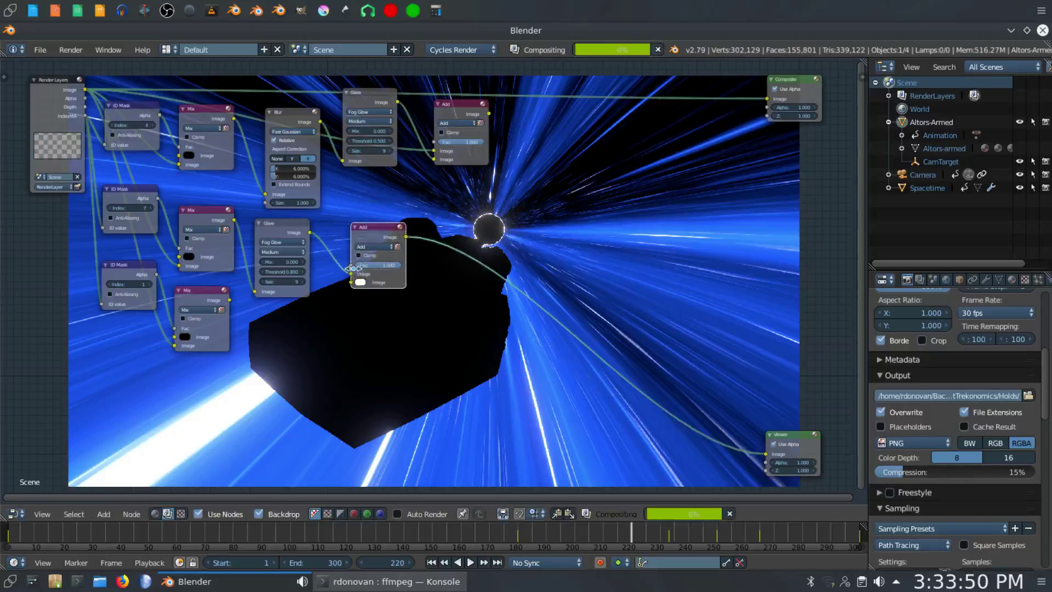
mouse_move(347, 274)
left_mouse_down()
mouse_move(334, 288)
mouse_move(353, 283)
left_mouse_up()
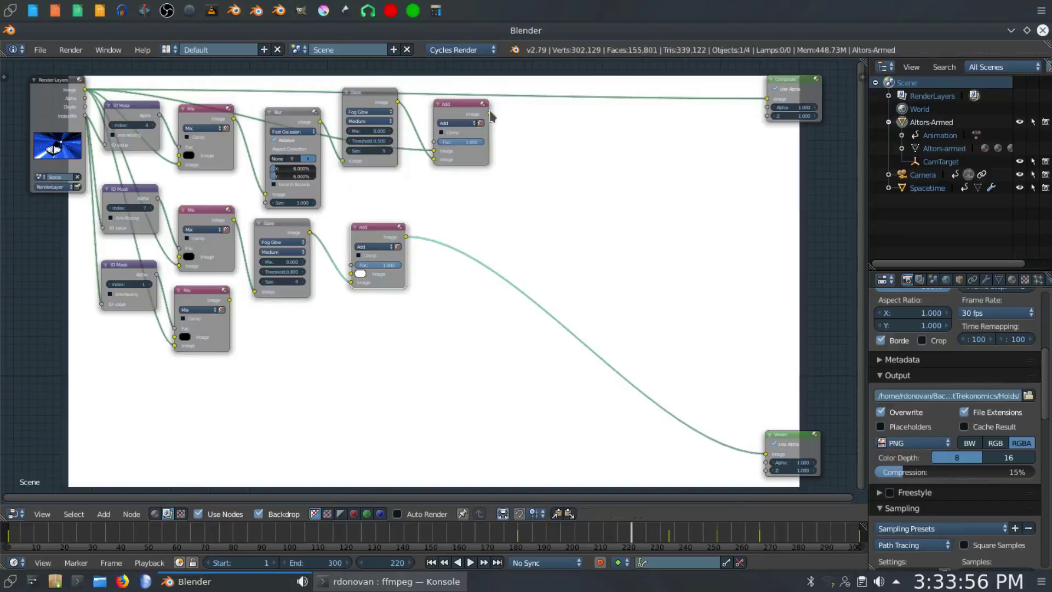
left_click_drag(489, 114, 351, 282)
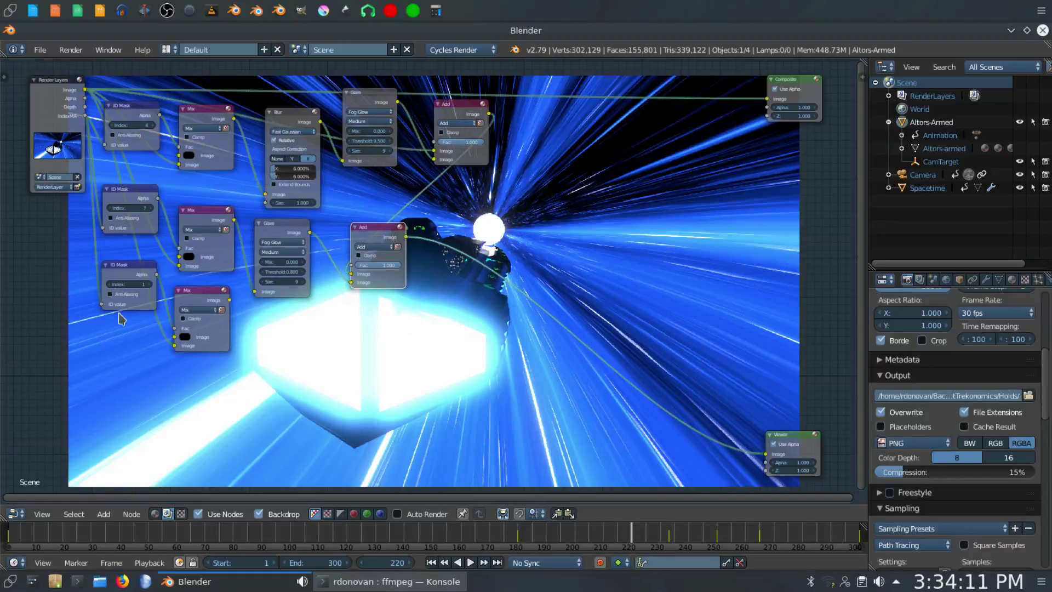
left_click(201, 305)
left_click_drag(201, 305, 201, 323)
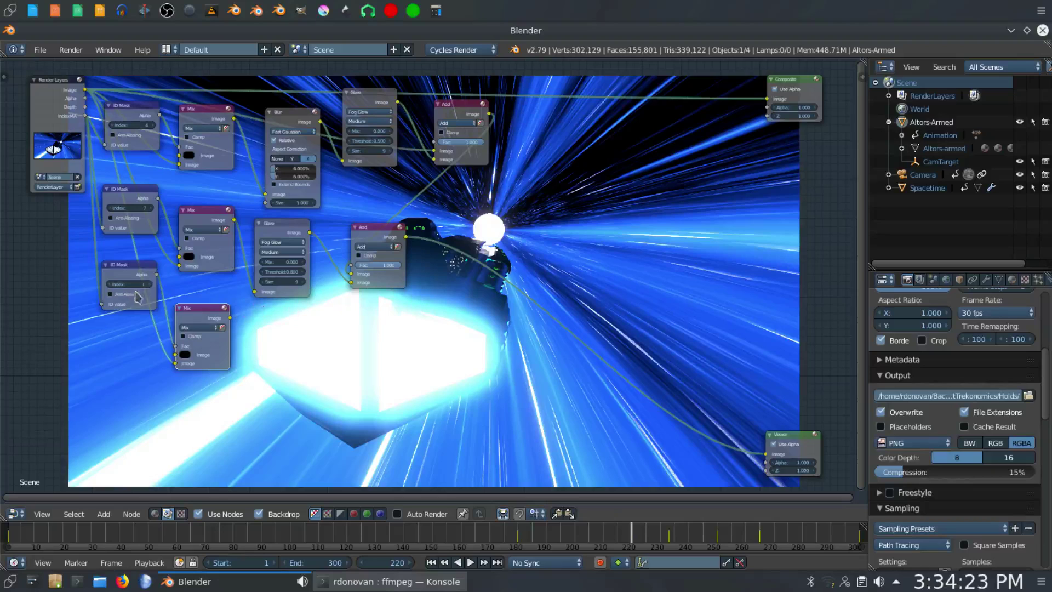
- Set the bottom ID Mask Index to 8 and preview its Mix node in the Viewer
left_click(152, 285)
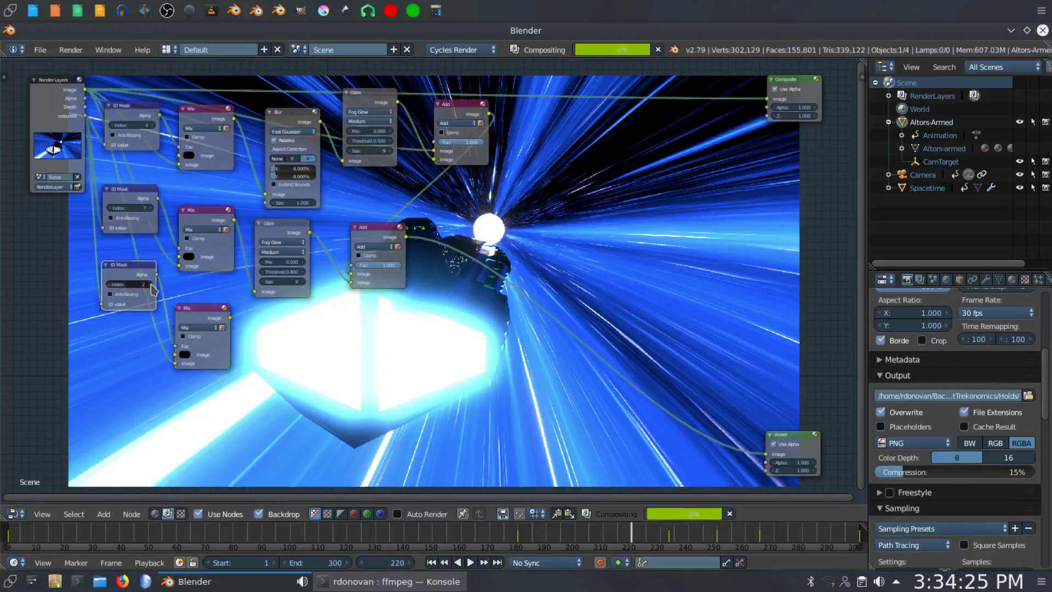
left_click(152, 285)
left_click(152, 285)
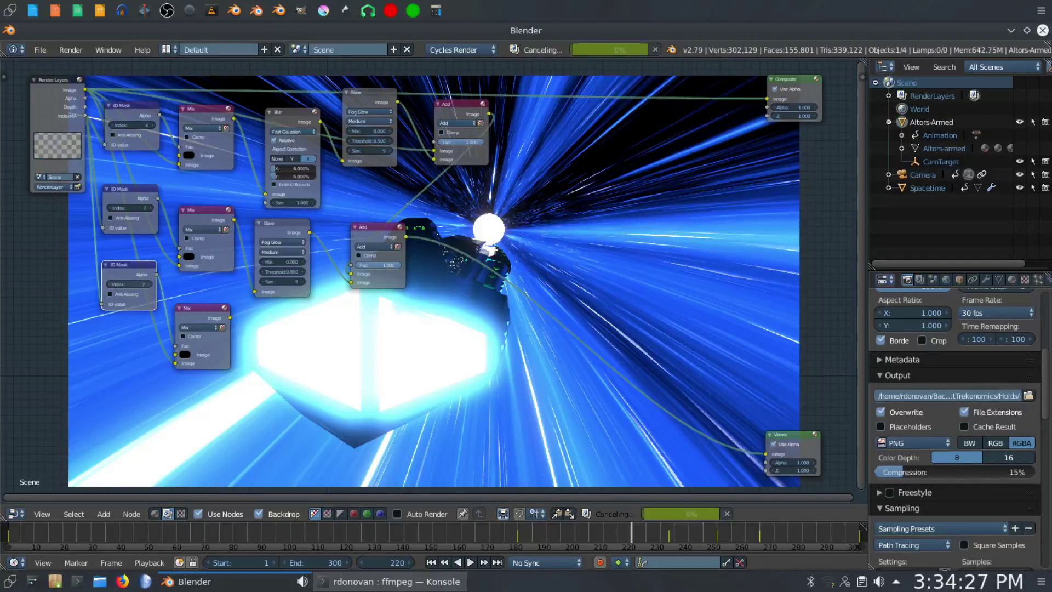
left_click(207, 320)
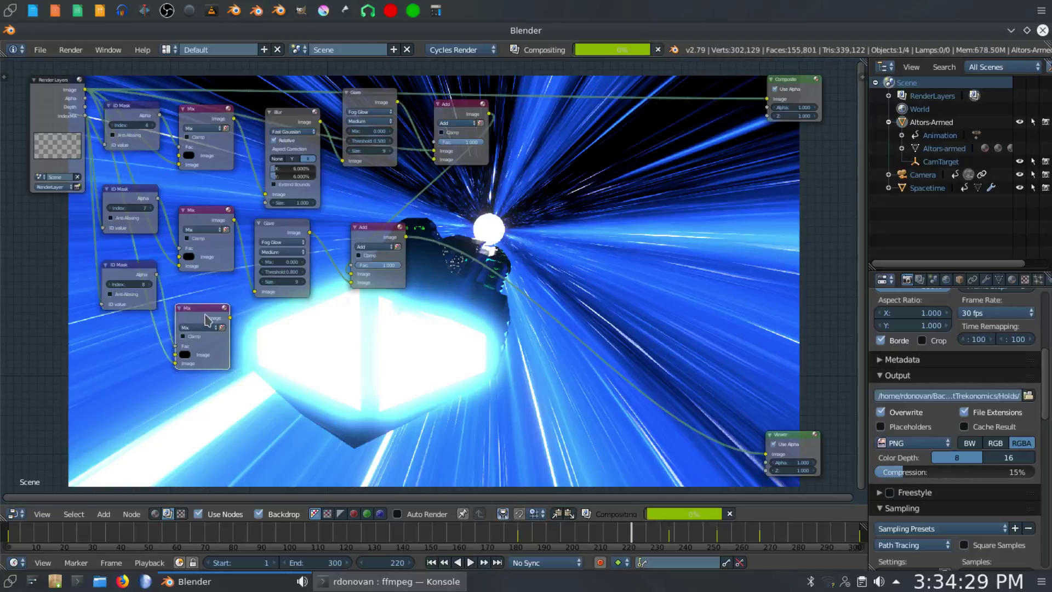
left_click(207, 320, "ctrl+shift")
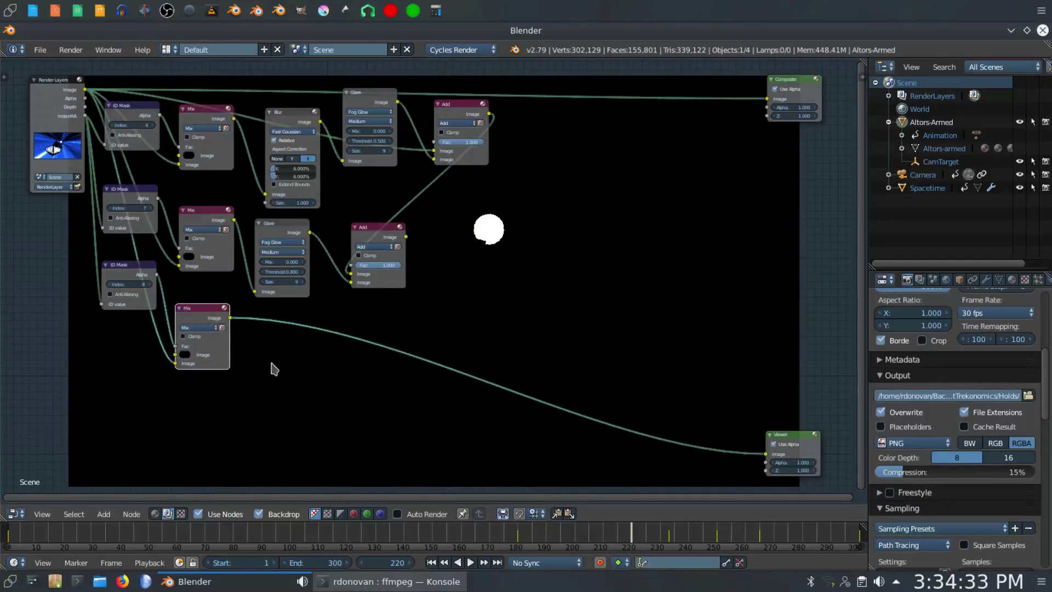
- Insert a relative Fast Gaussian Blur on the Mix-to-Viewer link with X aspect correction and X at 3%
key("shift+a")
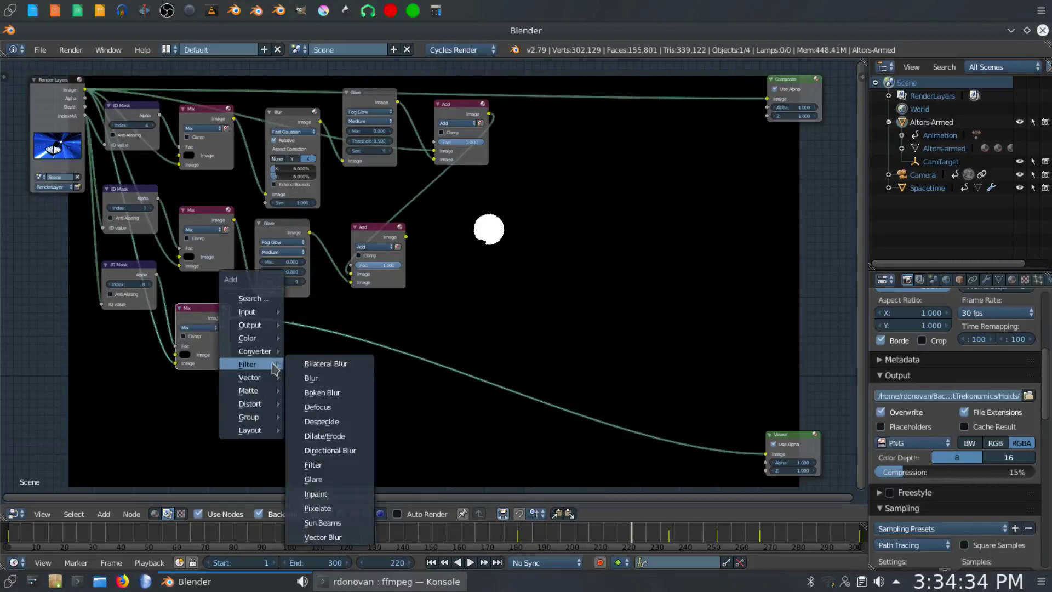
left_click(312, 378)
left_click(281, 324)
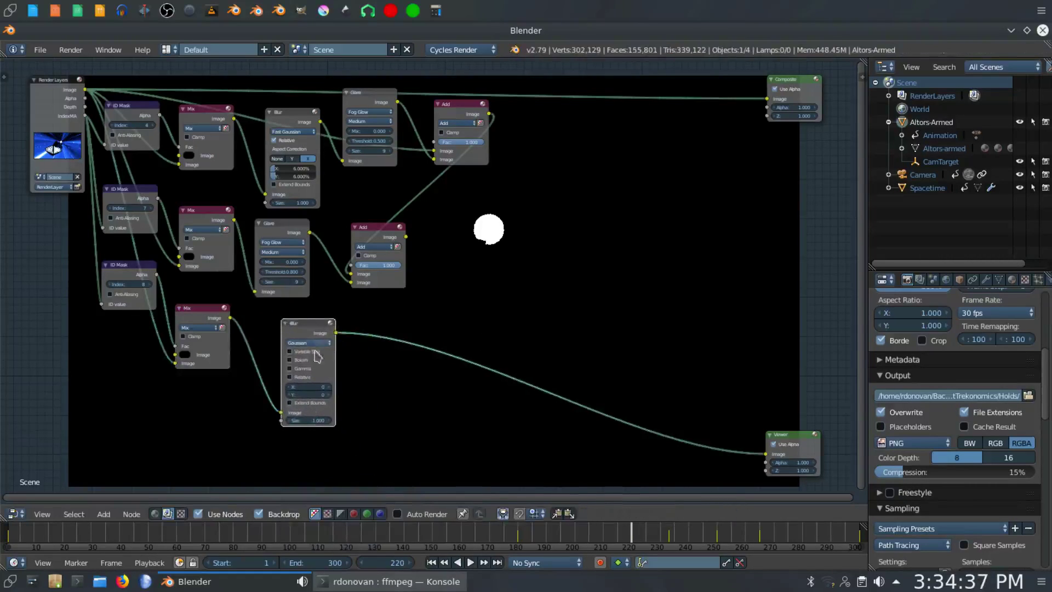
left_click(306, 343)
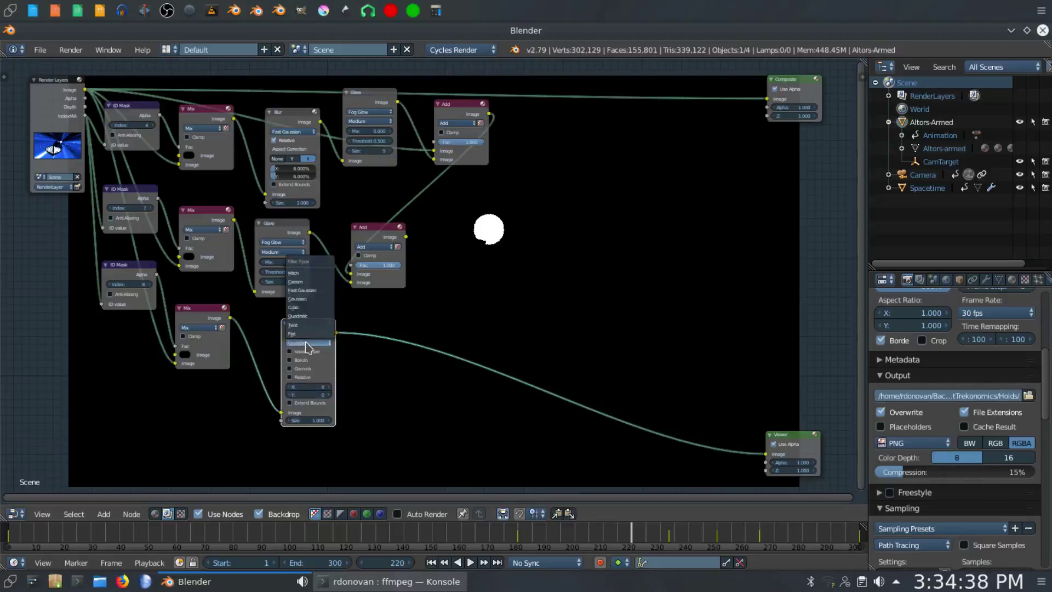
left_click(302, 290)
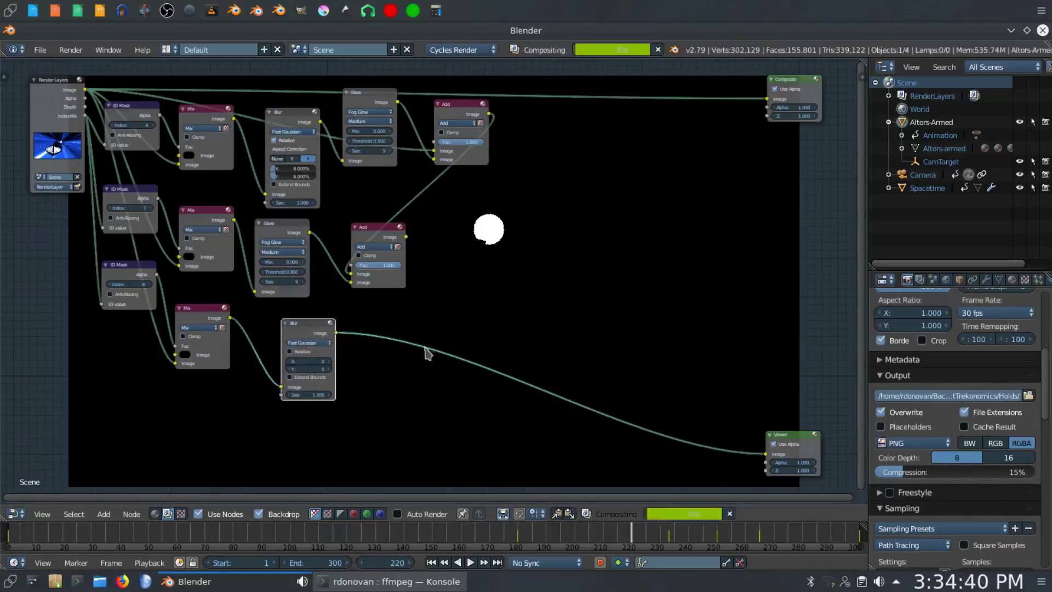
left_click(304, 351)
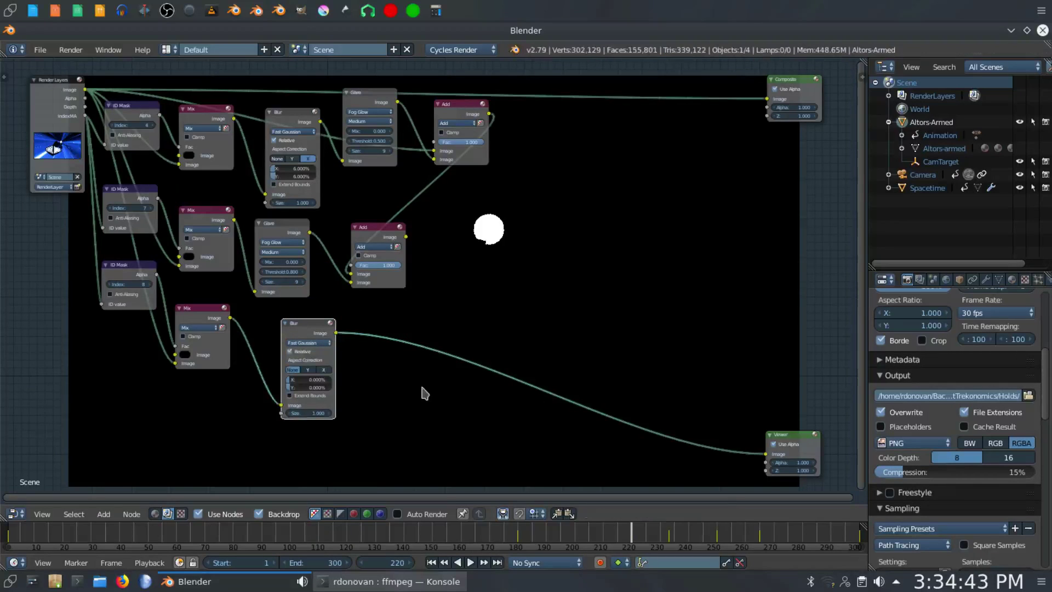
scroll(424, 392, "up", 2)
left_click(285, 404)
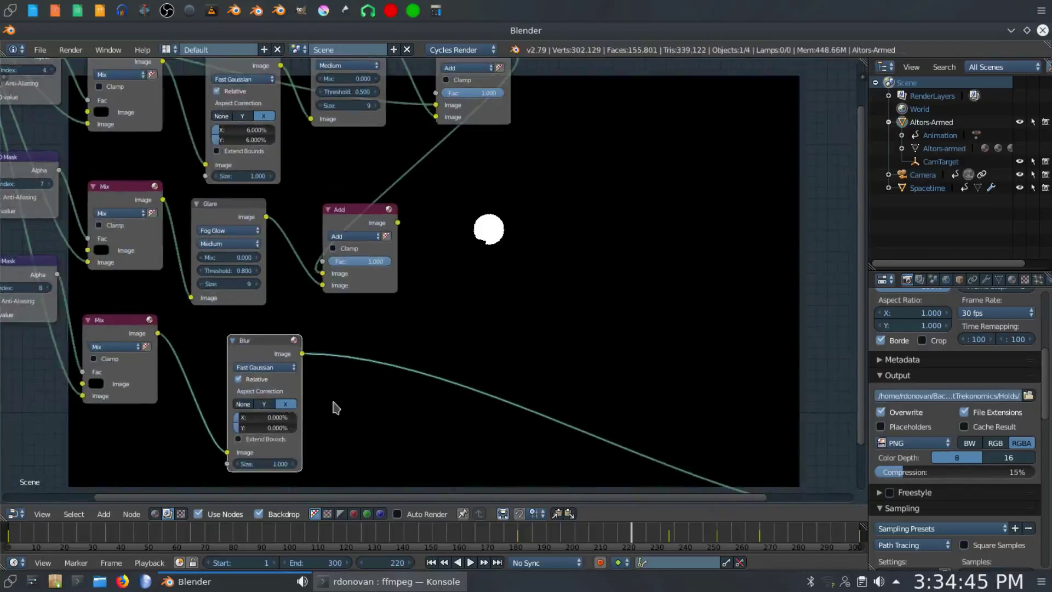
left_click(270, 418)
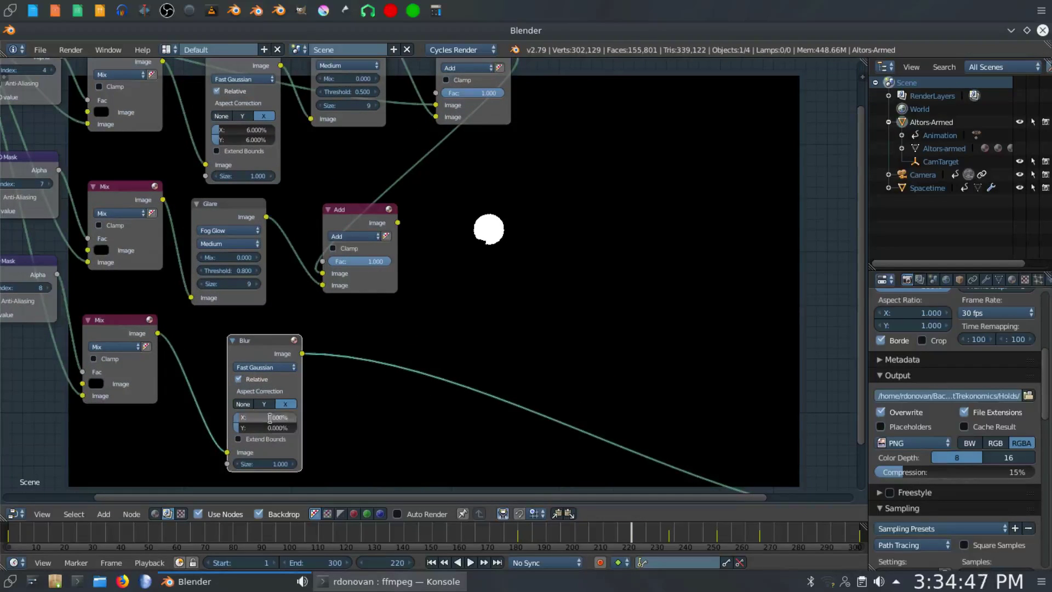
type("3")
key("Return")
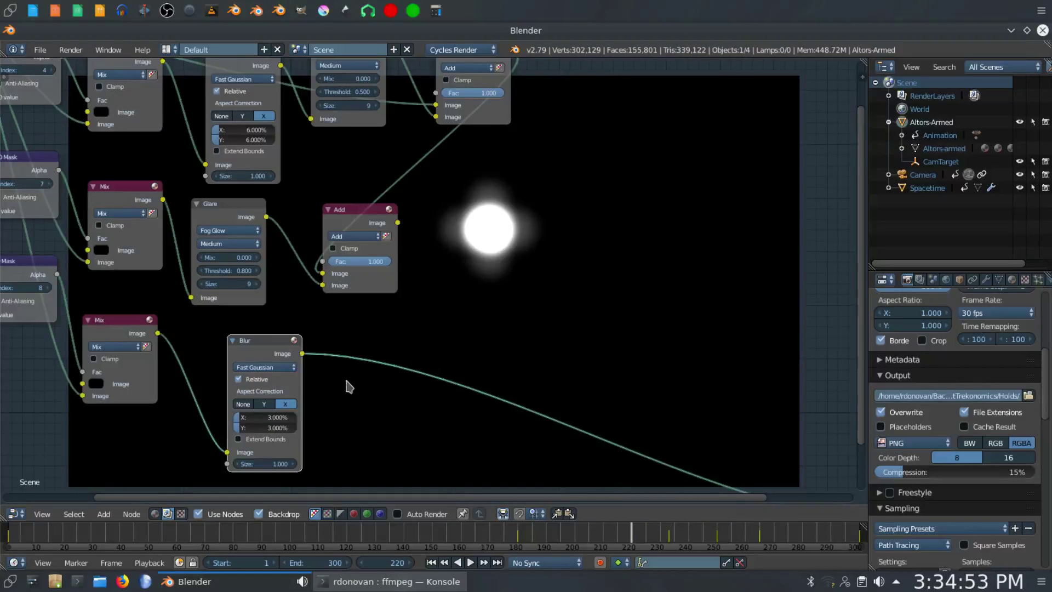
- Add a Glare node after the blur, set to Fog Glow with Low quality
key("shift+a")
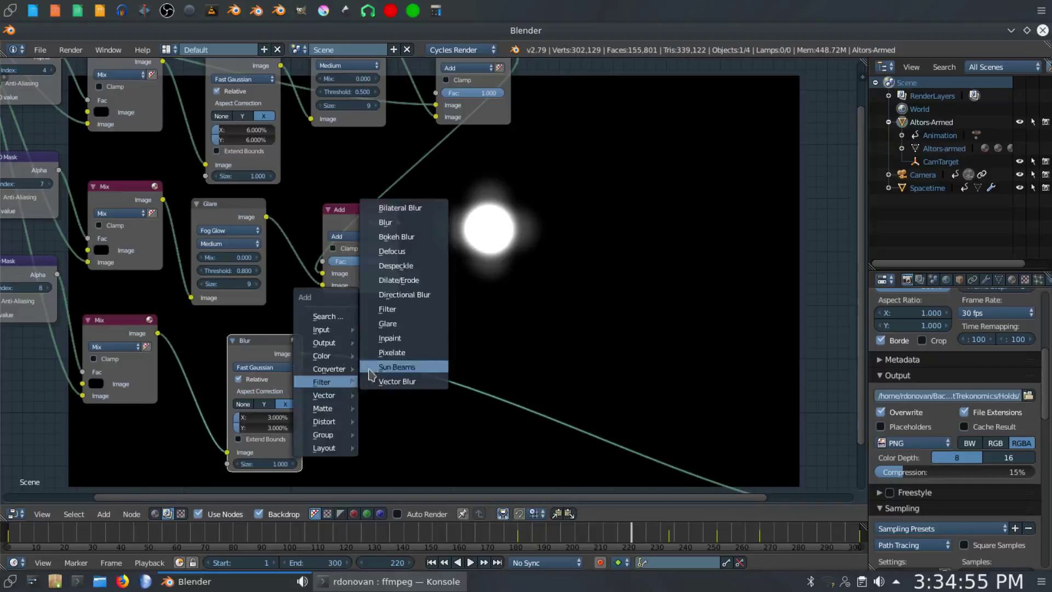
left_click(388, 323)
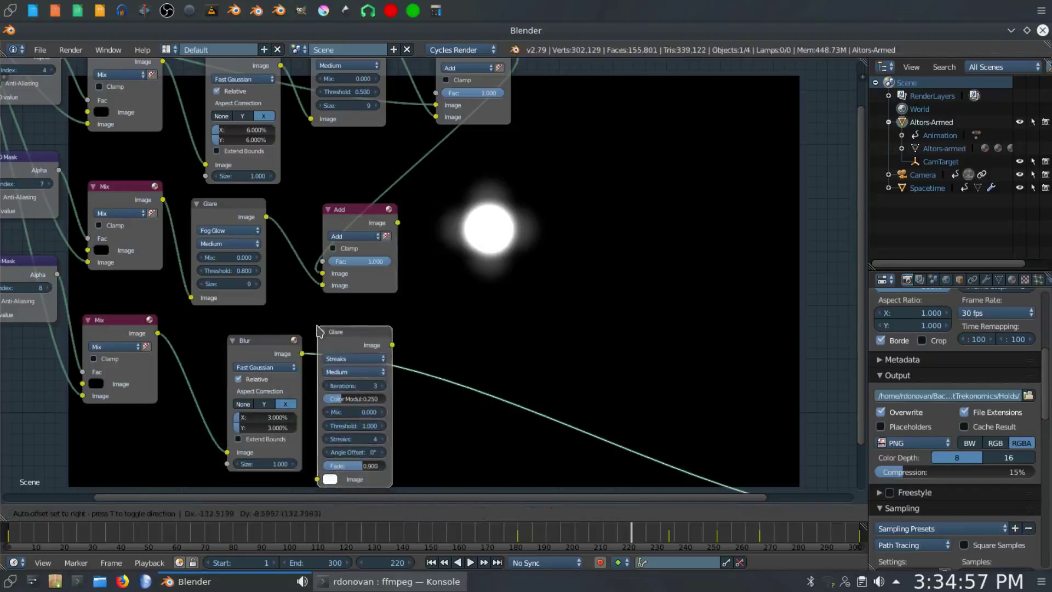
left_click(335, 329)
left_click(382, 358)
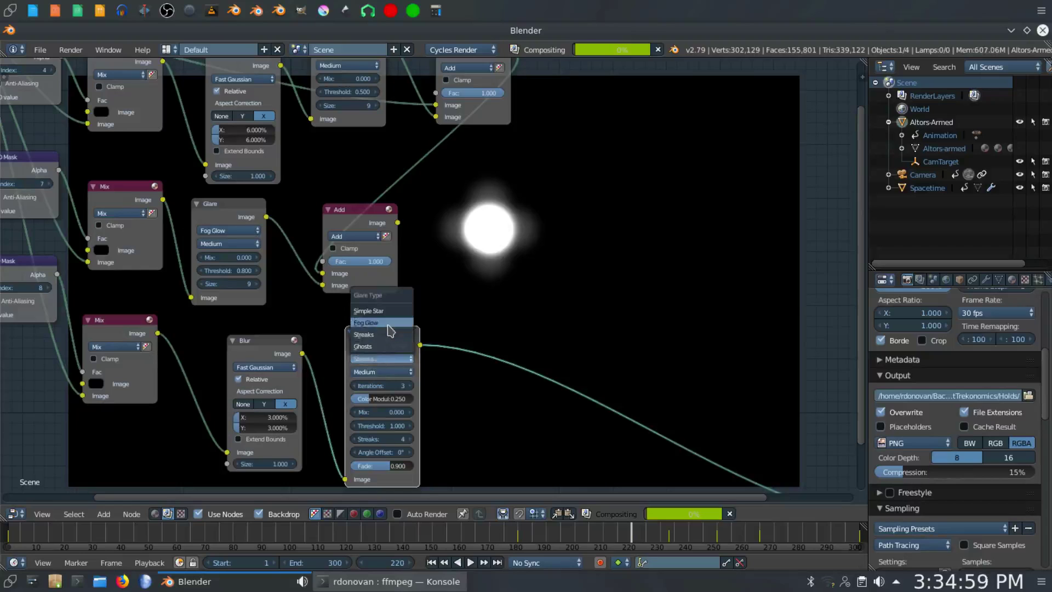
left_click(378, 323)
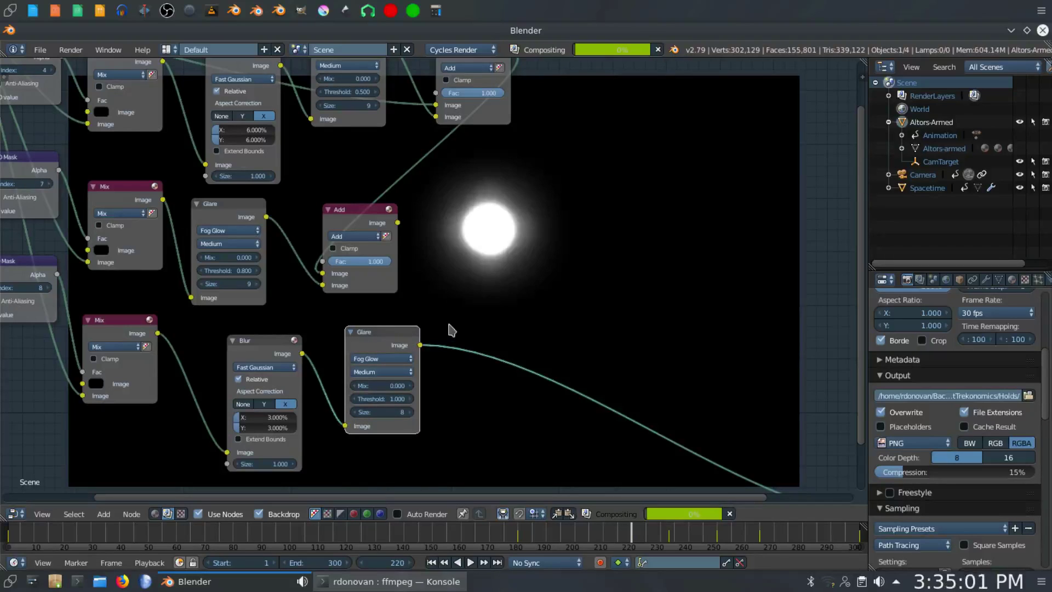
left_click(399, 373)
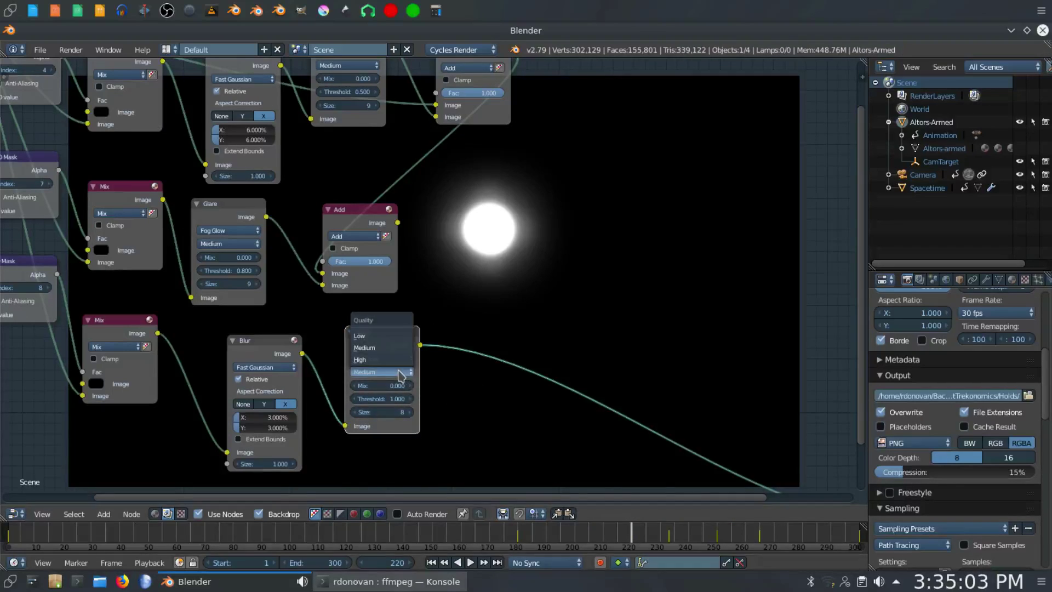
left_click(392, 336)
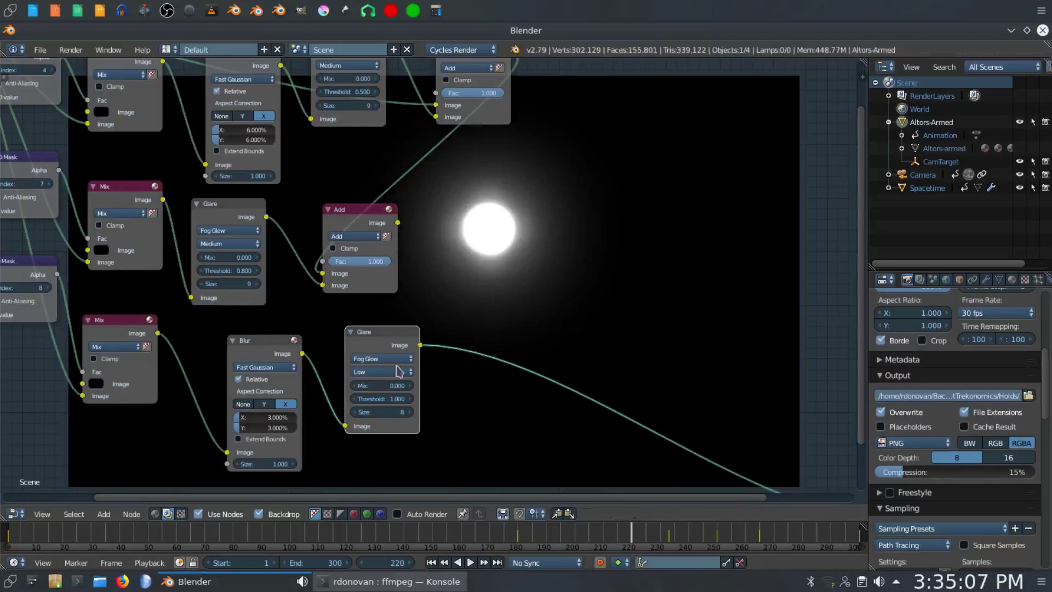
- Set the glare Threshold to 0.800 and Size to 9, then duplicate the middle Add node
left_click(351, 399)
left_click(351, 398)
left_click(352, 398)
left_click(352, 398)
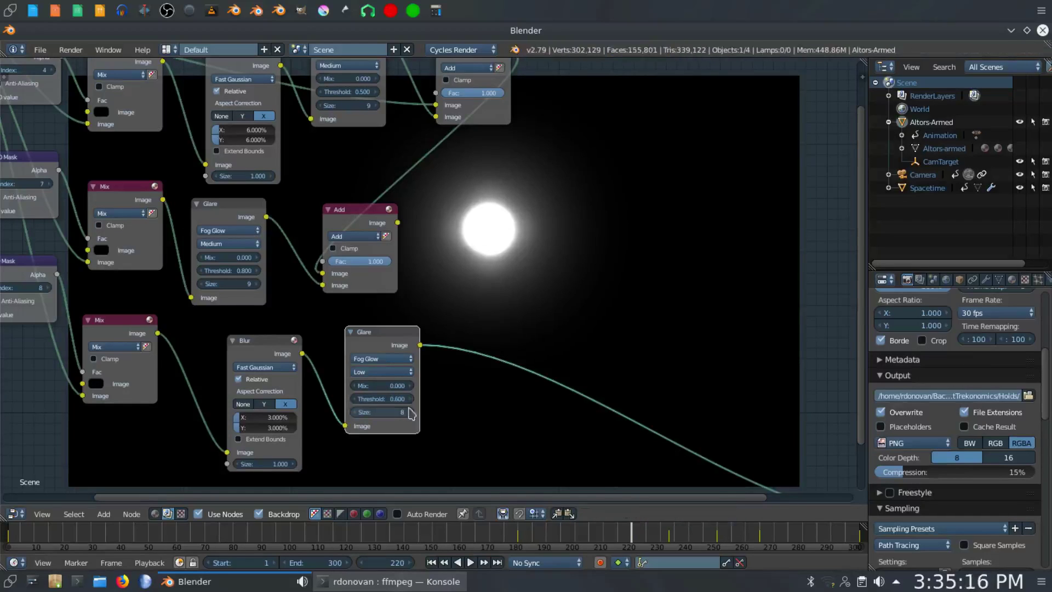
left_click(411, 399)
left_click(411, 398)
left_click(410, 412)
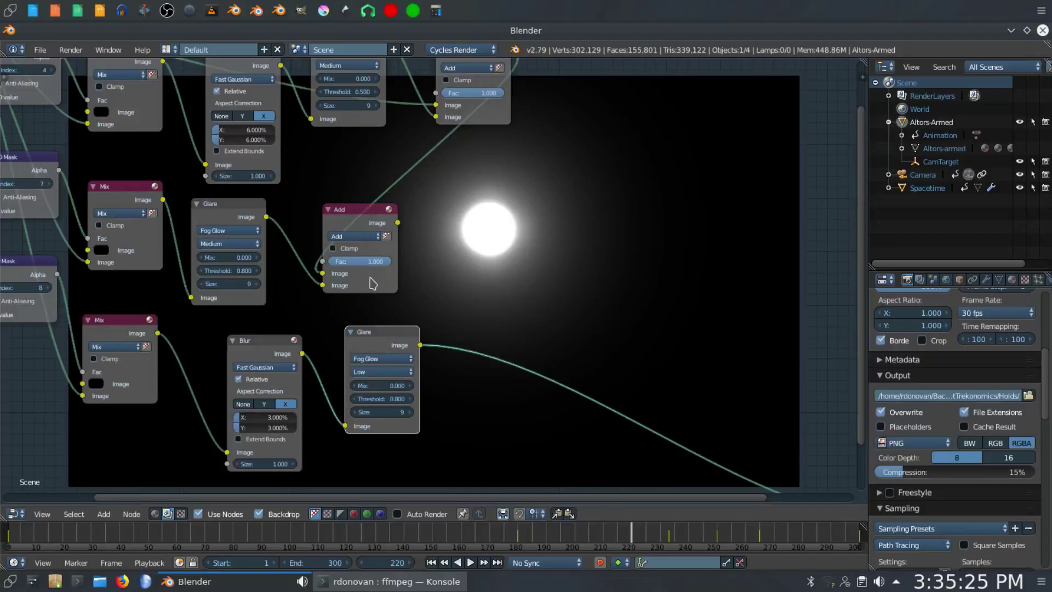
left_click(372, 284)
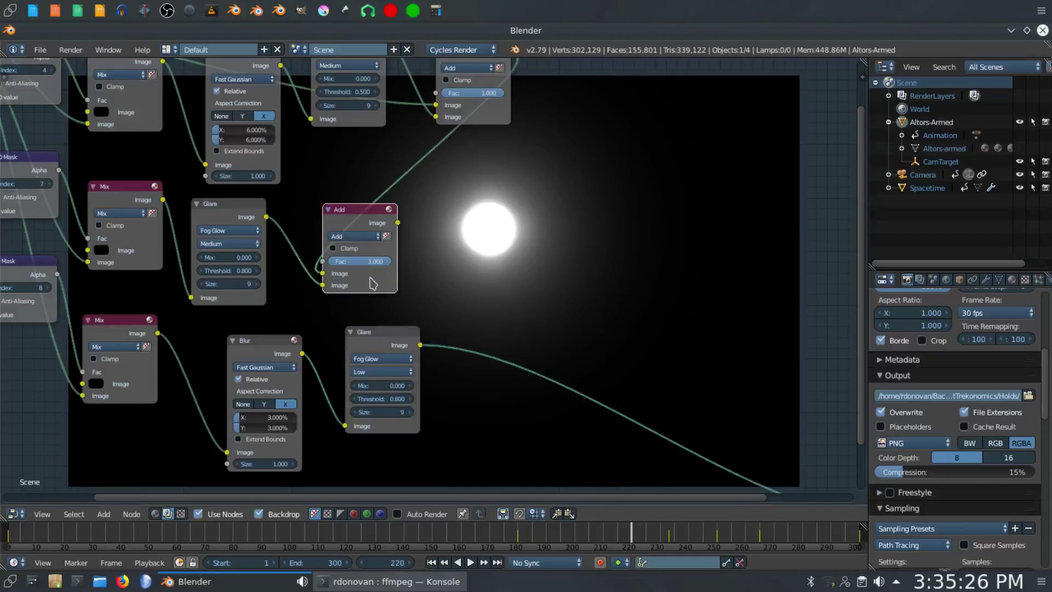
key("shift+d")
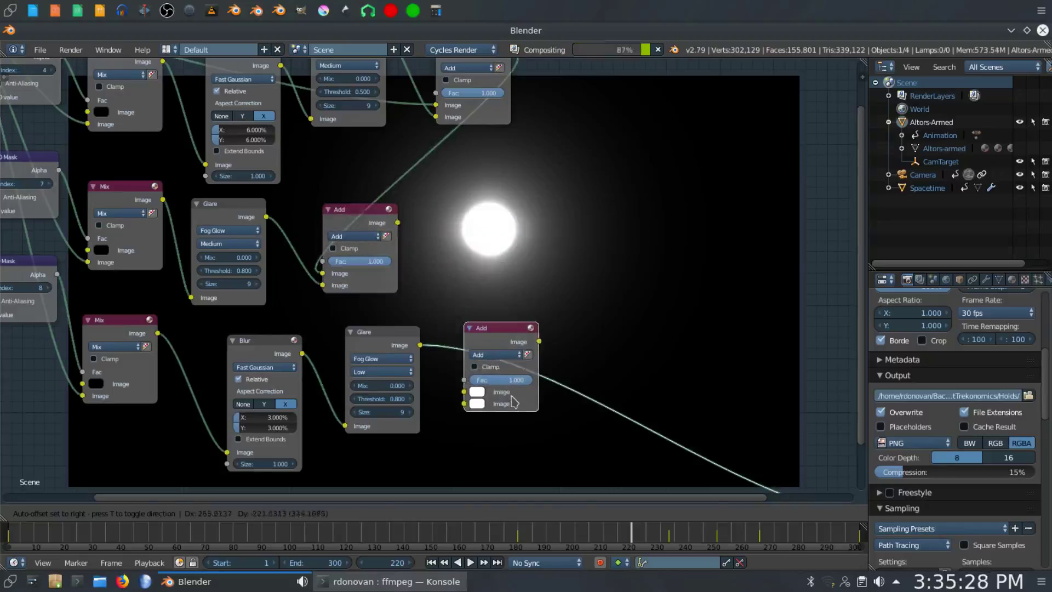
- Place the copied Add node, wiring the new glow into its second input and the upper Add result into its first
left_click(514, 403)
mouse_move(464, 392)
left_mouse_down()
mouse_move(446, 400)
mouse_move(467, 407)
left_mouse_up()
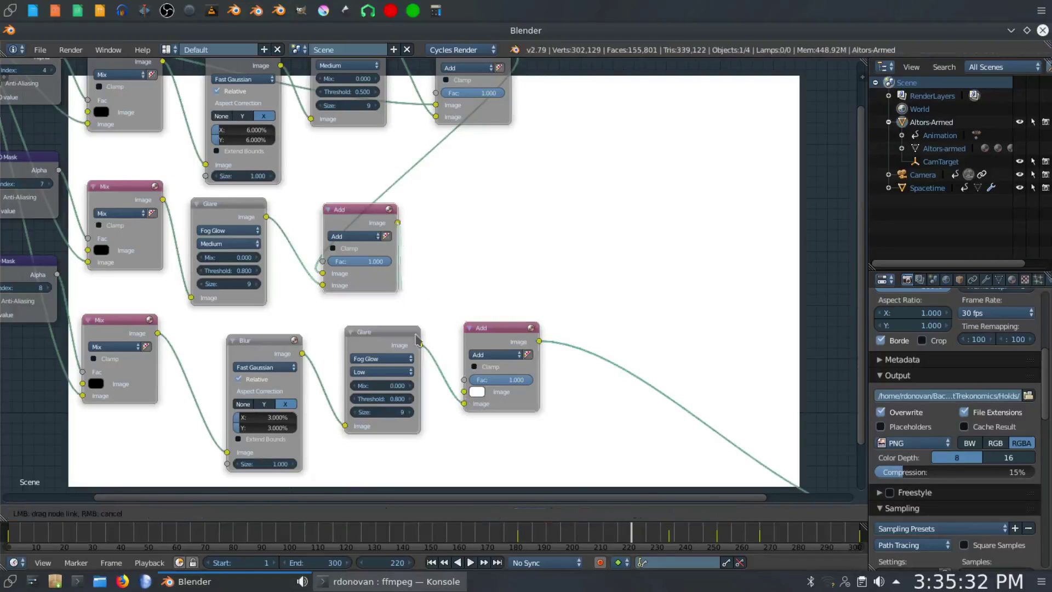
left_click_drag(398, 223, 464, 392)
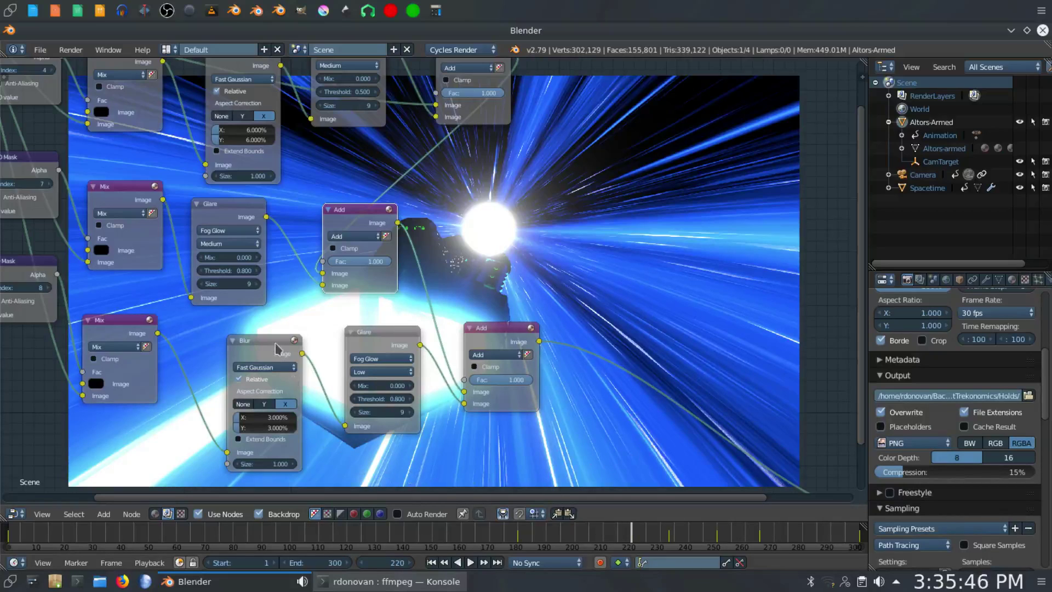
left_click_drag(369, 213, 443, 212)
key("shift+a")
mouse_move(327, 194)
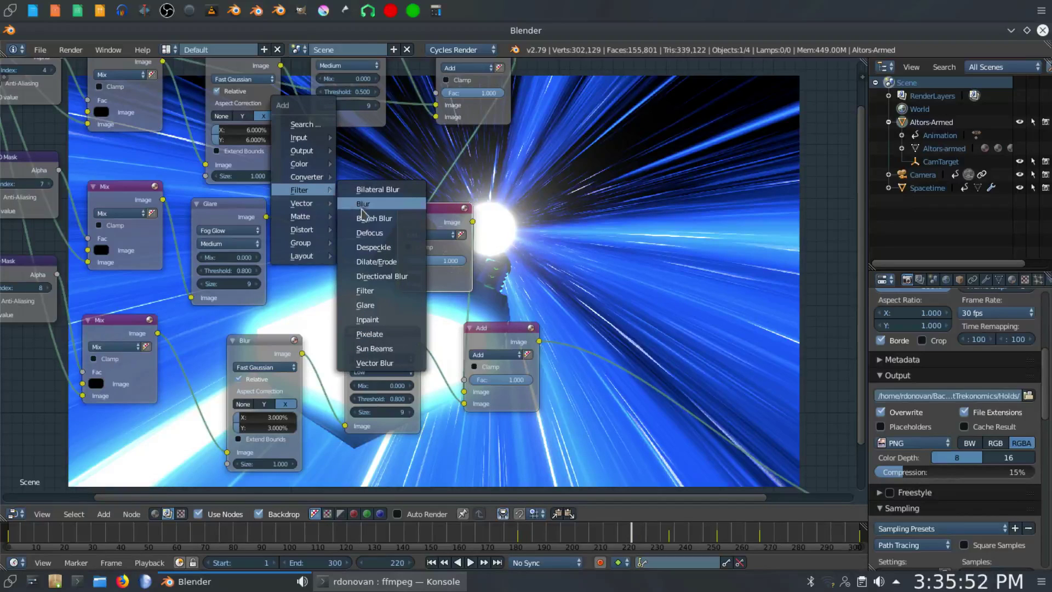
- Insert a relative Fast Gaussian Blur between the middle Glare and Add nodes with X aspect correction and X at 0.5%
left_click(365, 204)
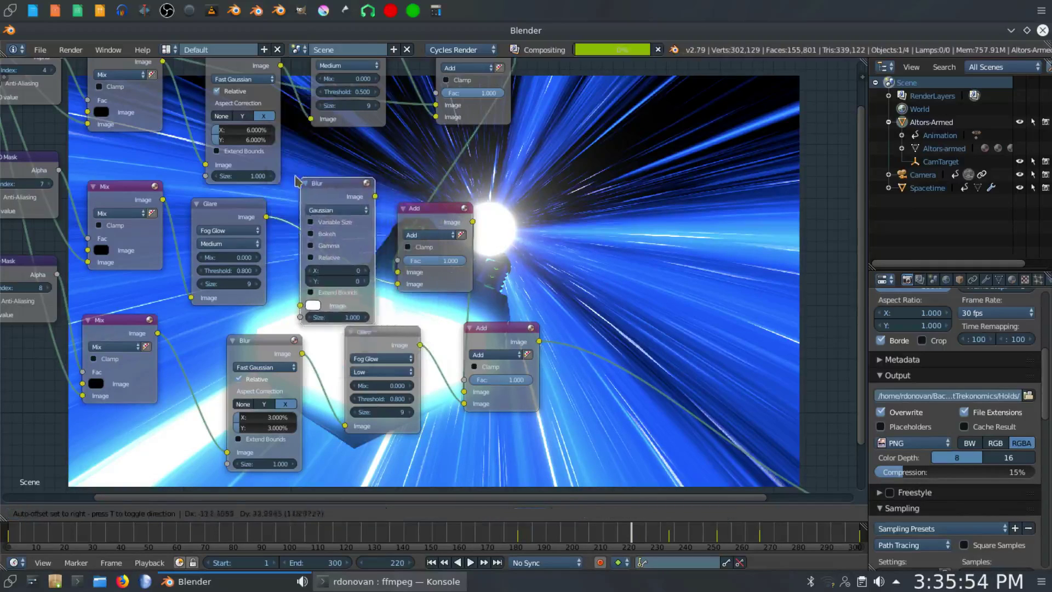
left_click(317, 181)
left_click(345, 204)
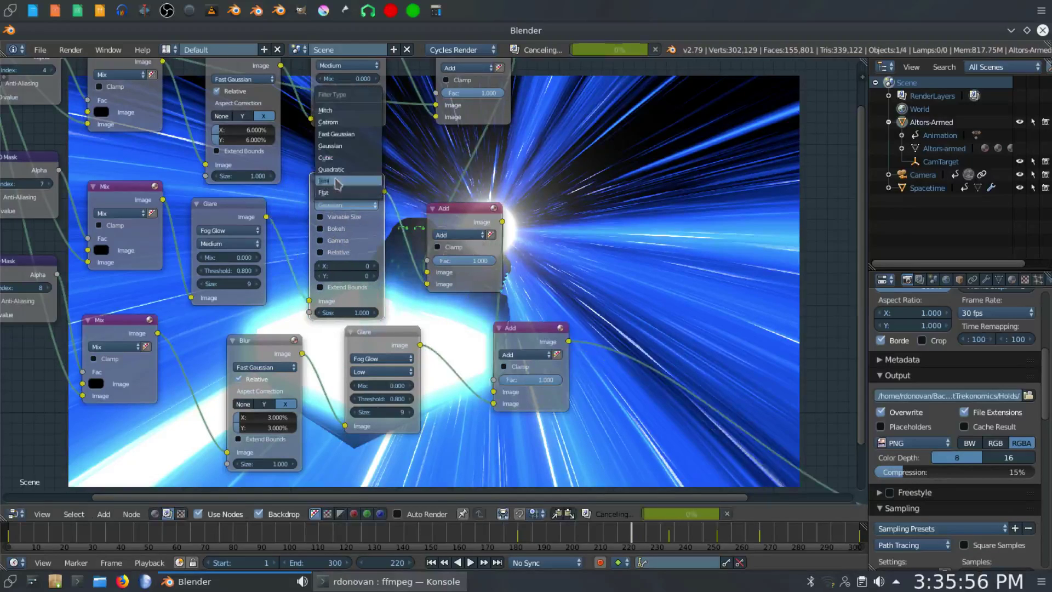
left_click(340, 134)
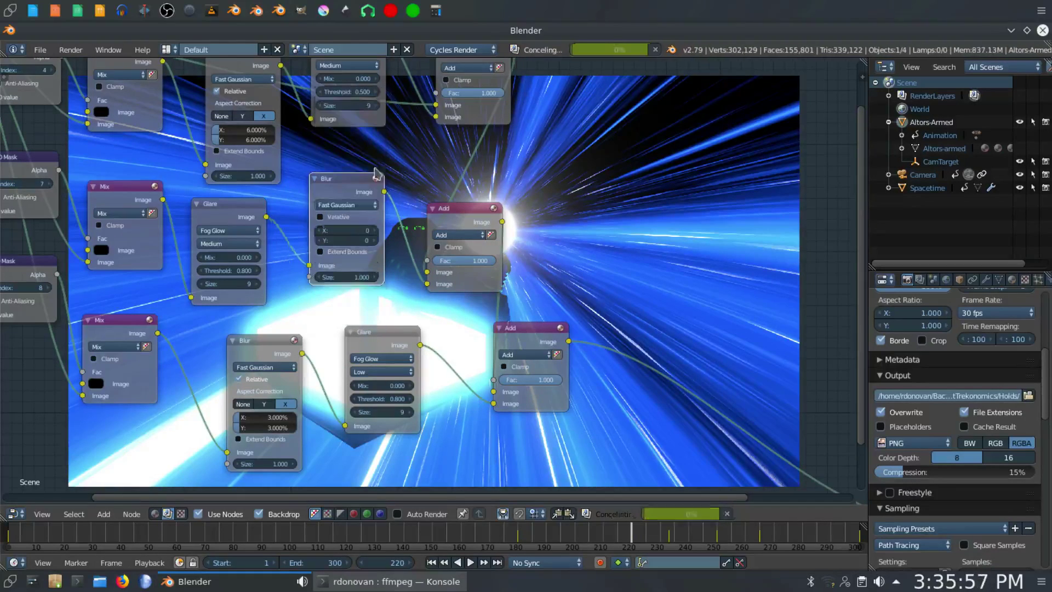
left_click(337, 217)
left_click(367, 242)
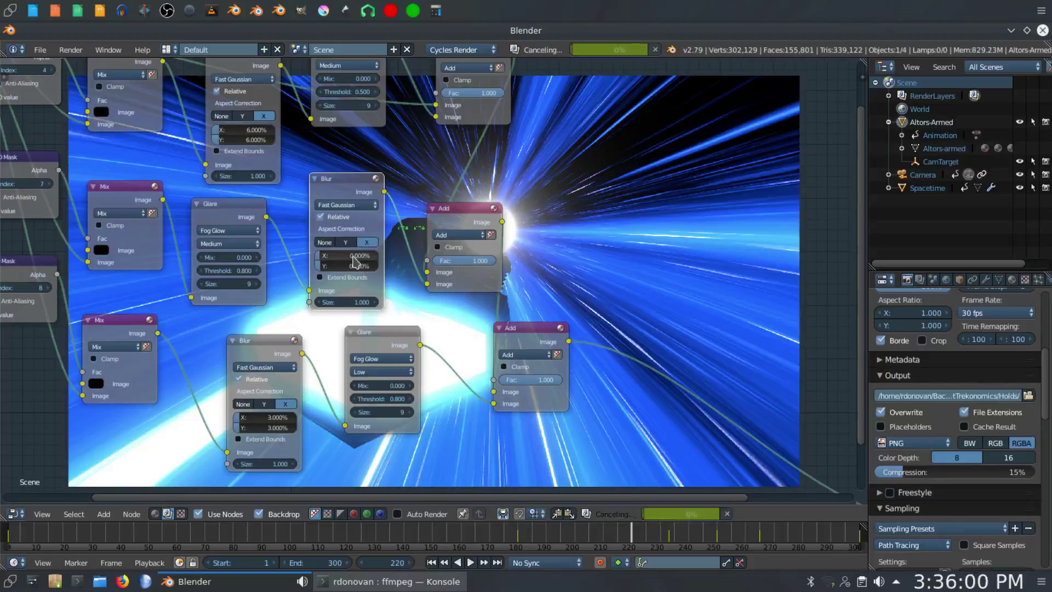
left_click(352, 255)
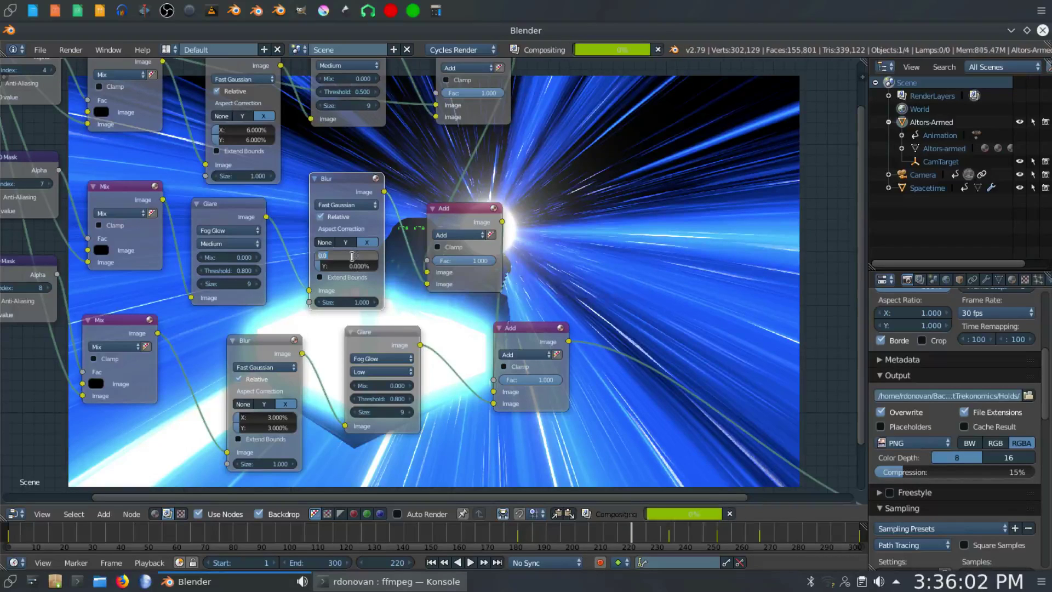
type("1")
key("Return")
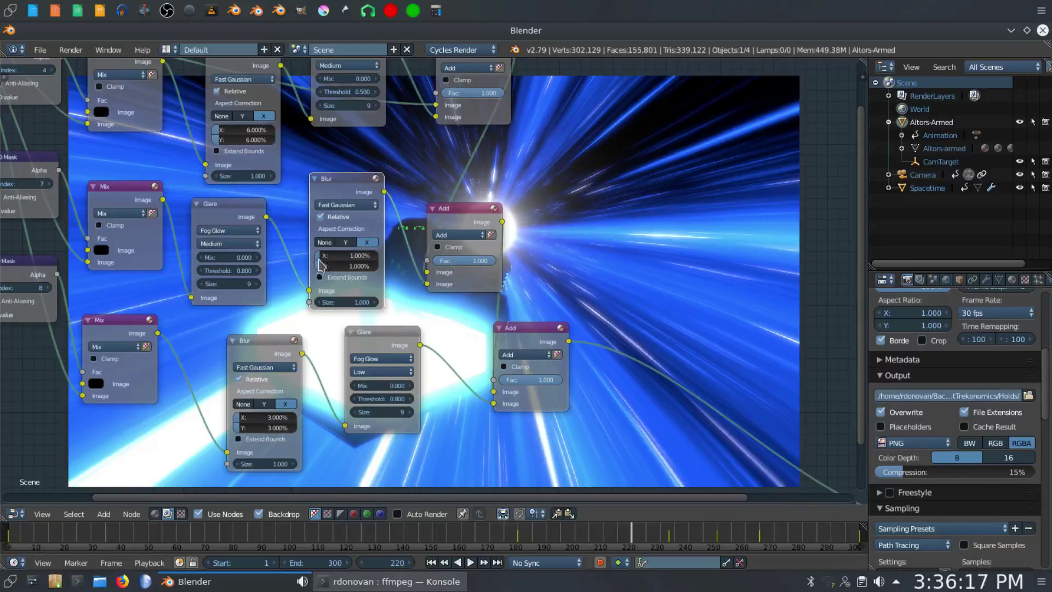
left_click_drag(349, 266, 348, 255)
type("0.5")
key("Return")
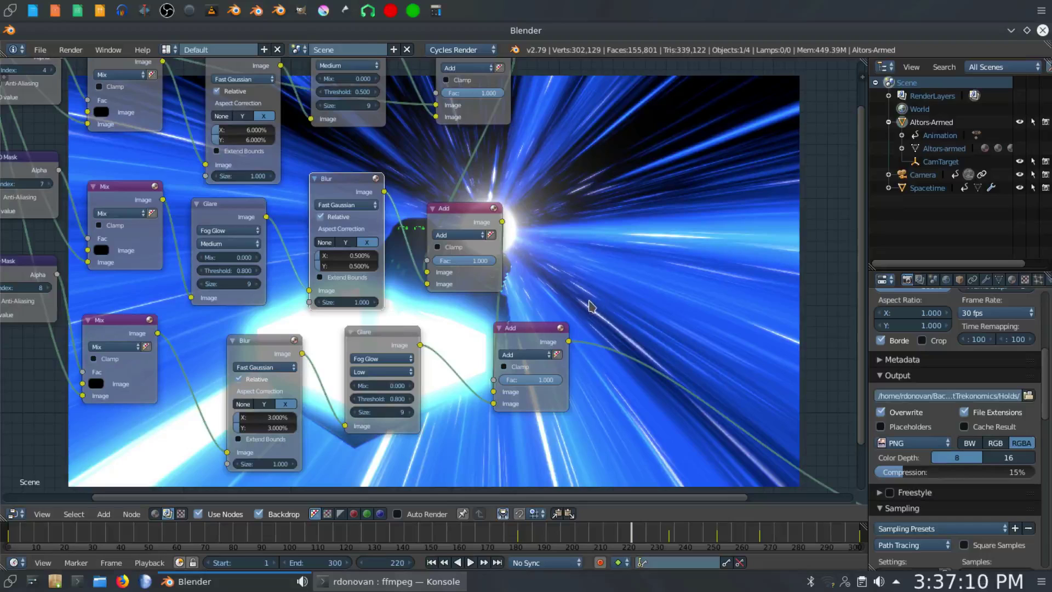
- Switch the area to the 3D Viewport, then start an F12 render and cancel it
left_click(15, 513)
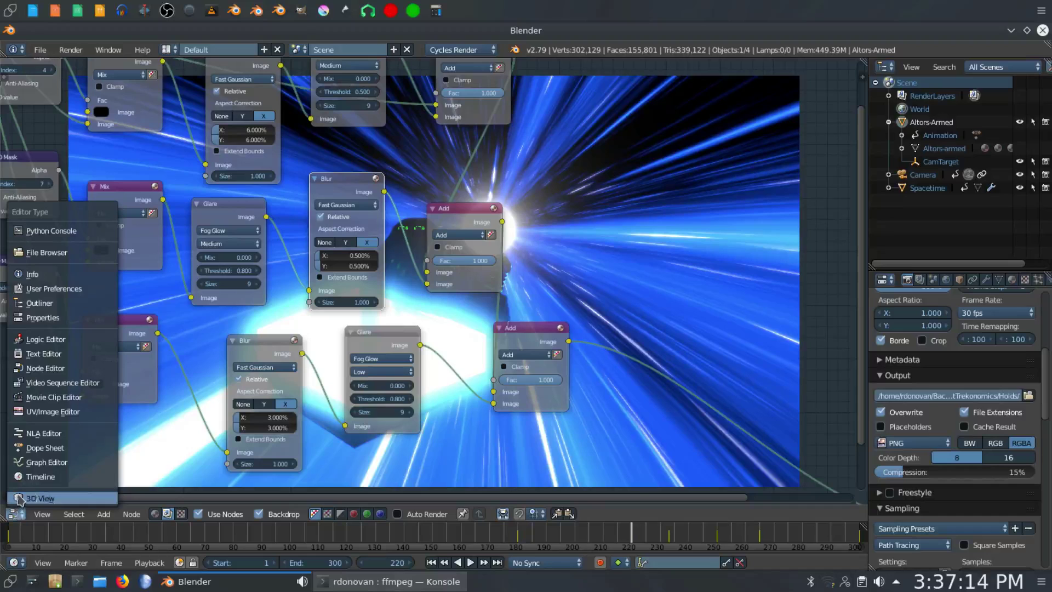
left_click(20, 499)
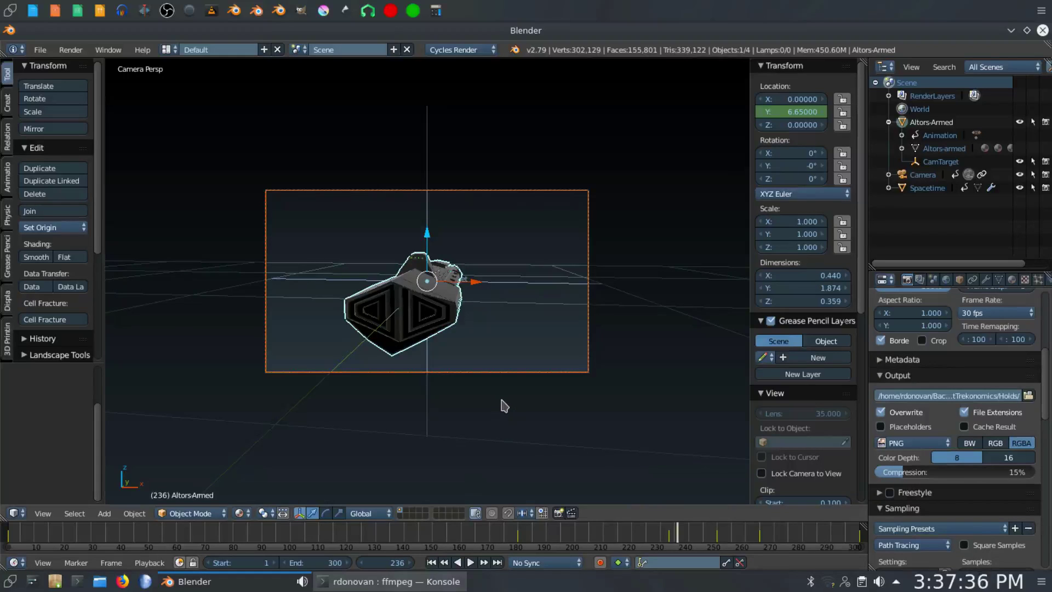
key("F12")
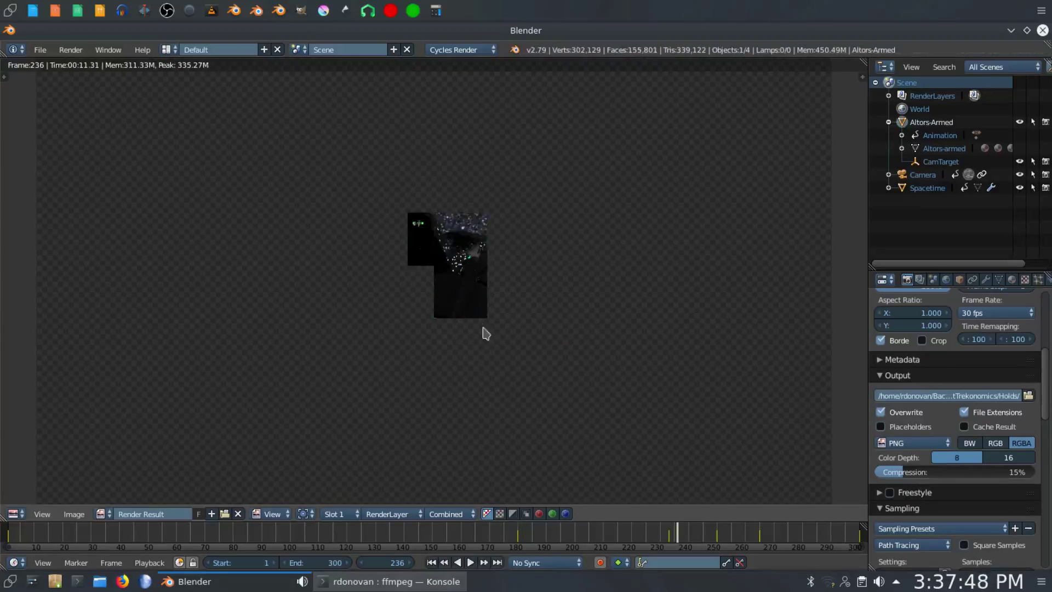
key("Escape")
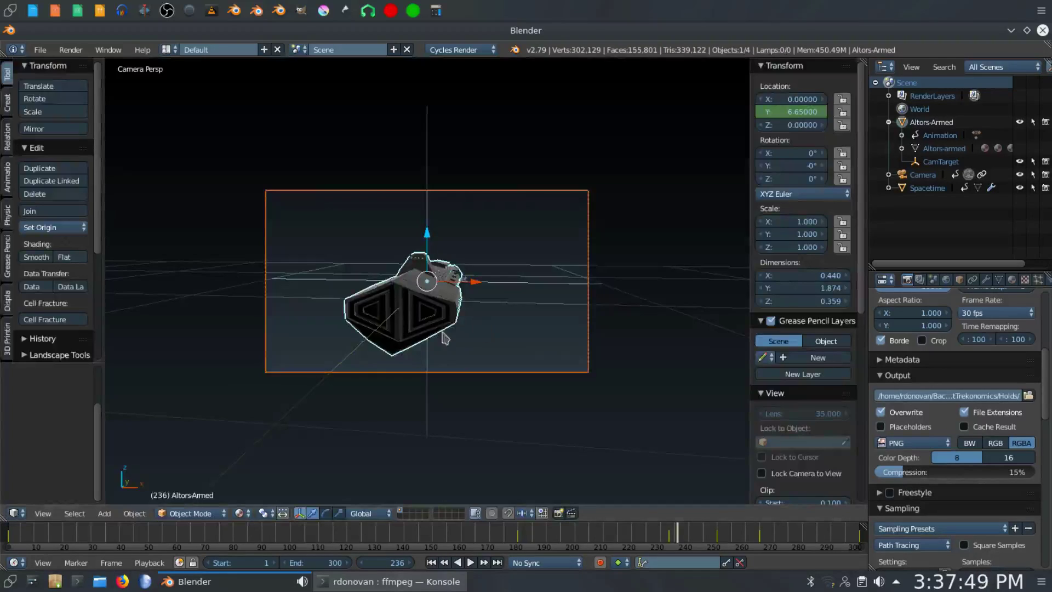
- Show the compositing node tree and link the bottom Add node's Image to Composite's Image
left_click(13, 513)
left_click(46, 367)
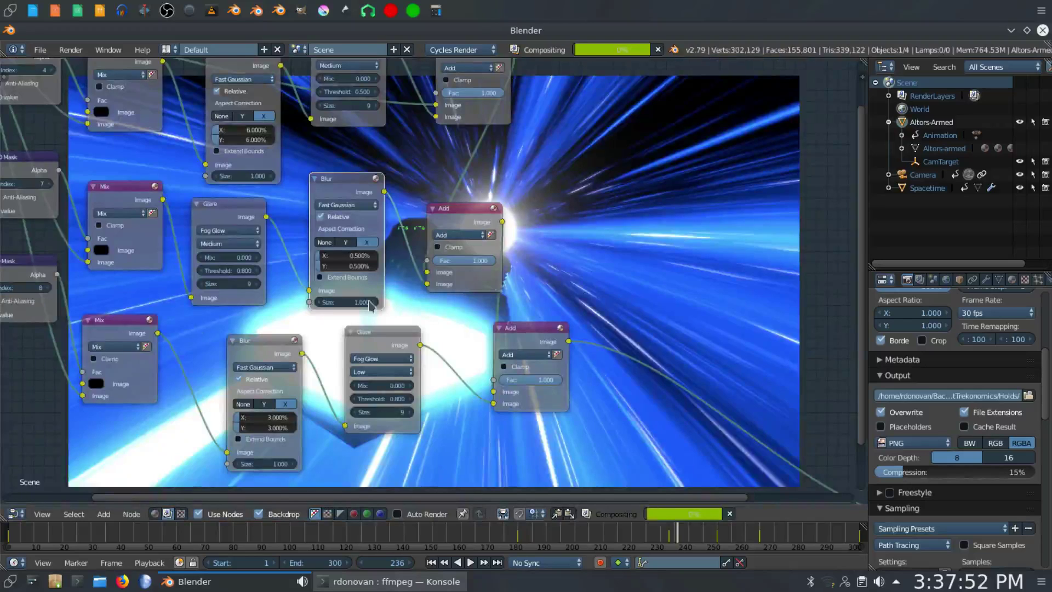
scroll(719, 236, "down", 3)
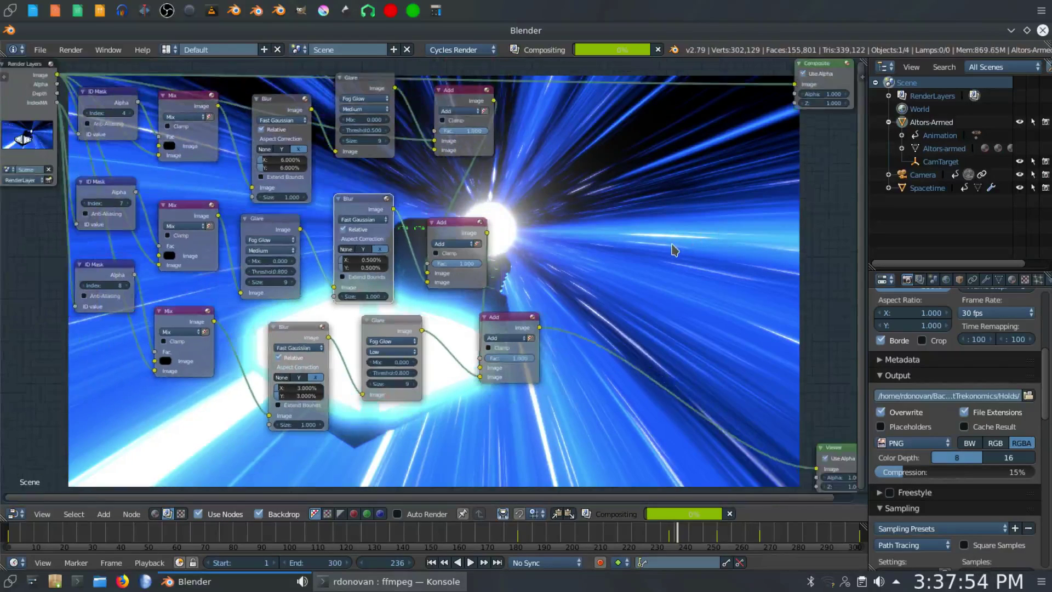
left_click_drag(539, 328, 800, 86)
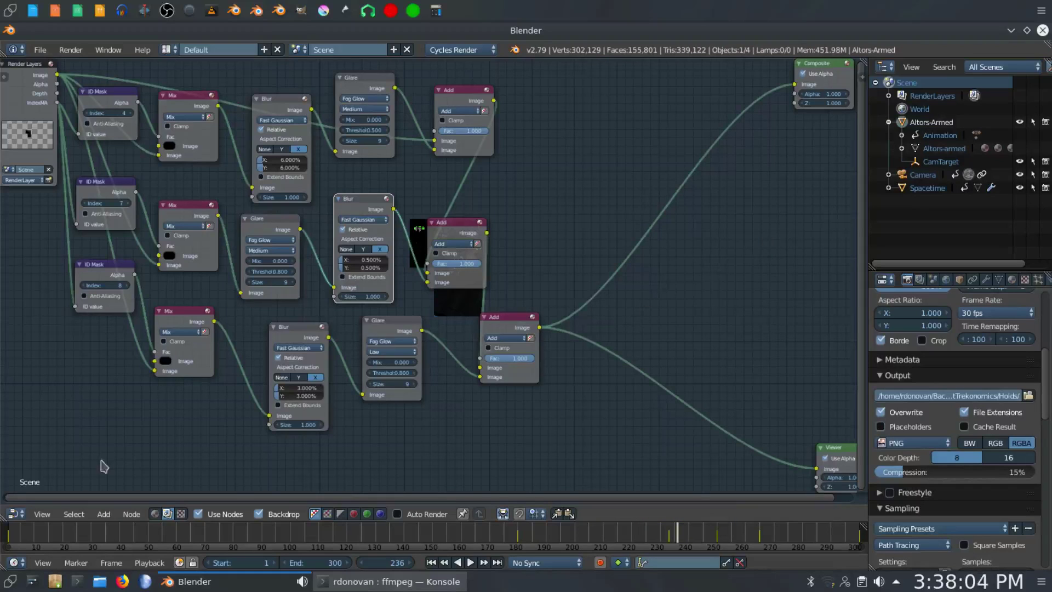
- Switch the area to the UV/Image Editor to view the frame 236 Render Result
left_click(16, 513)
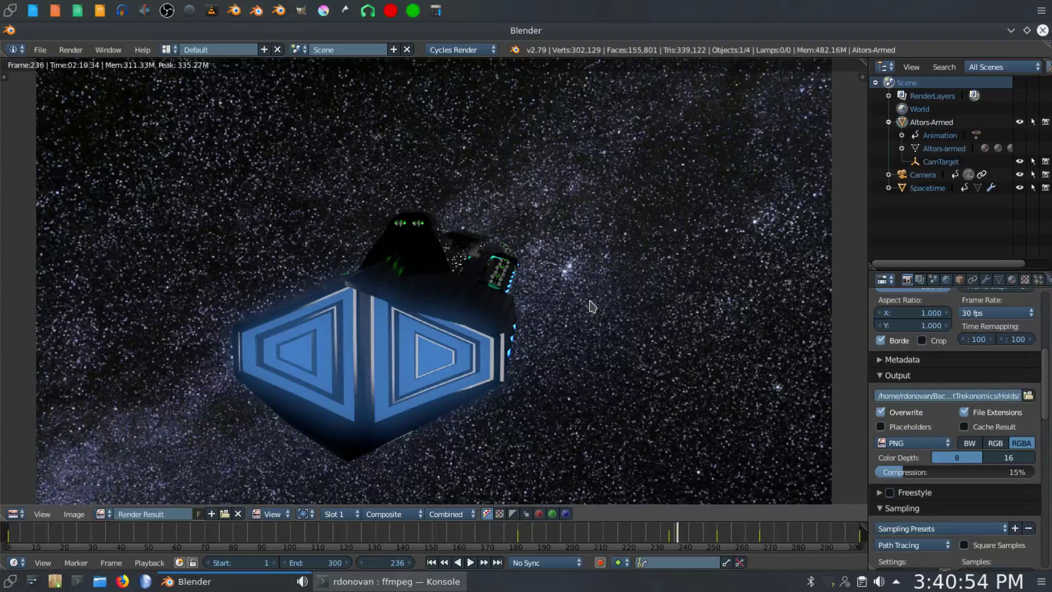
- Return to the compositing node tree and collapse the top ID Mask, Mix, Blur and Glare nodes
left_click(13, 513)
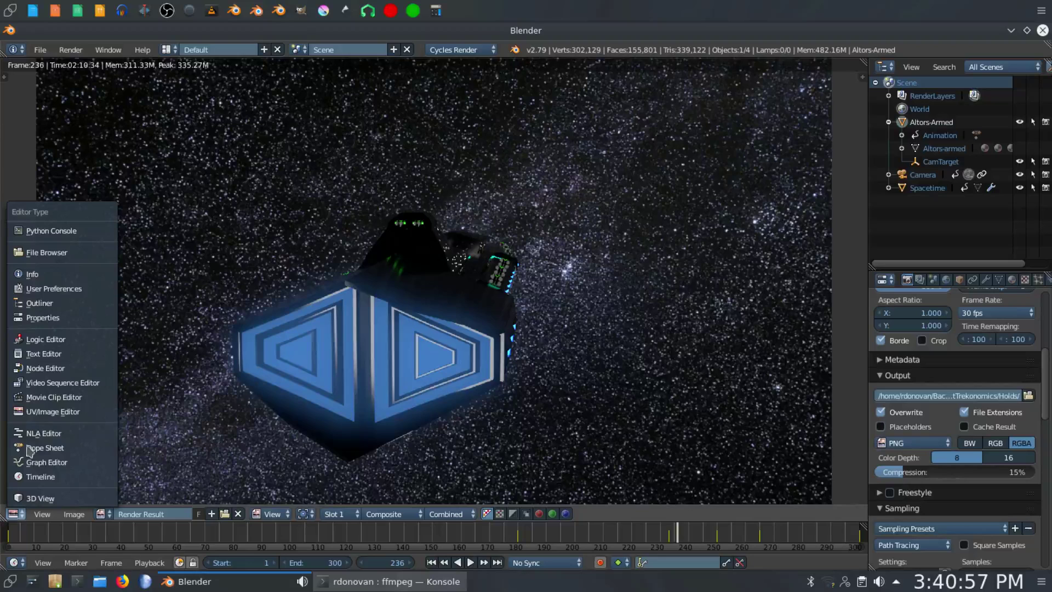
left_click(33, 369)
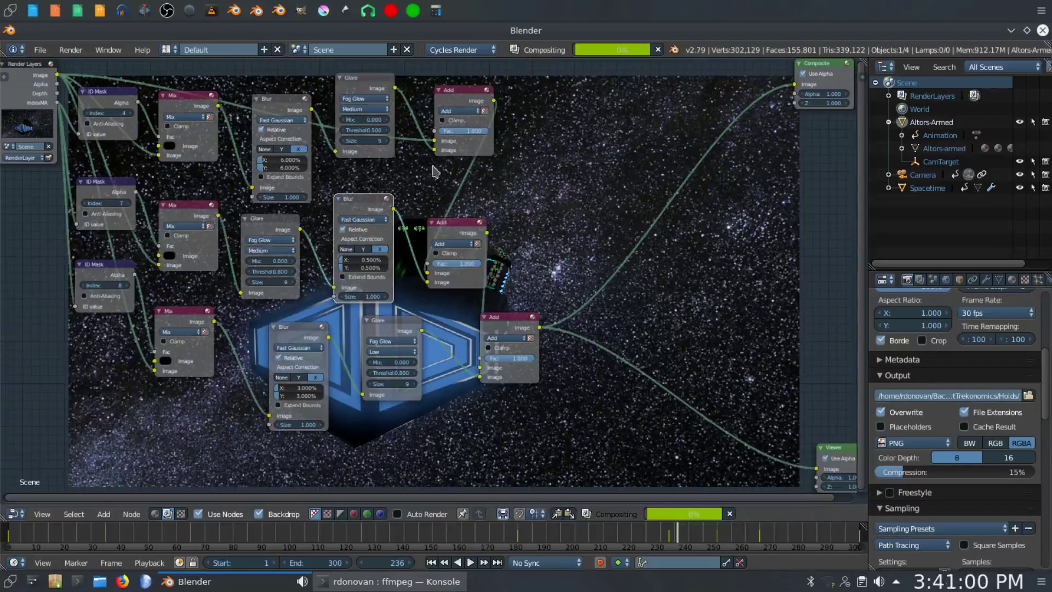
left_click(83, 91)
left_click(162, 95)
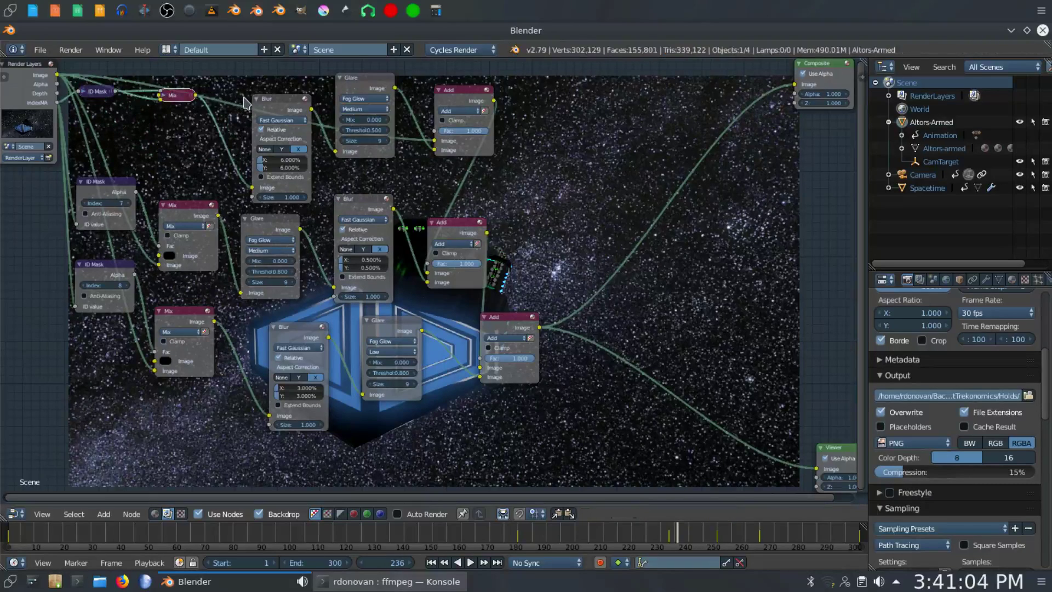
left_click(257, 100)
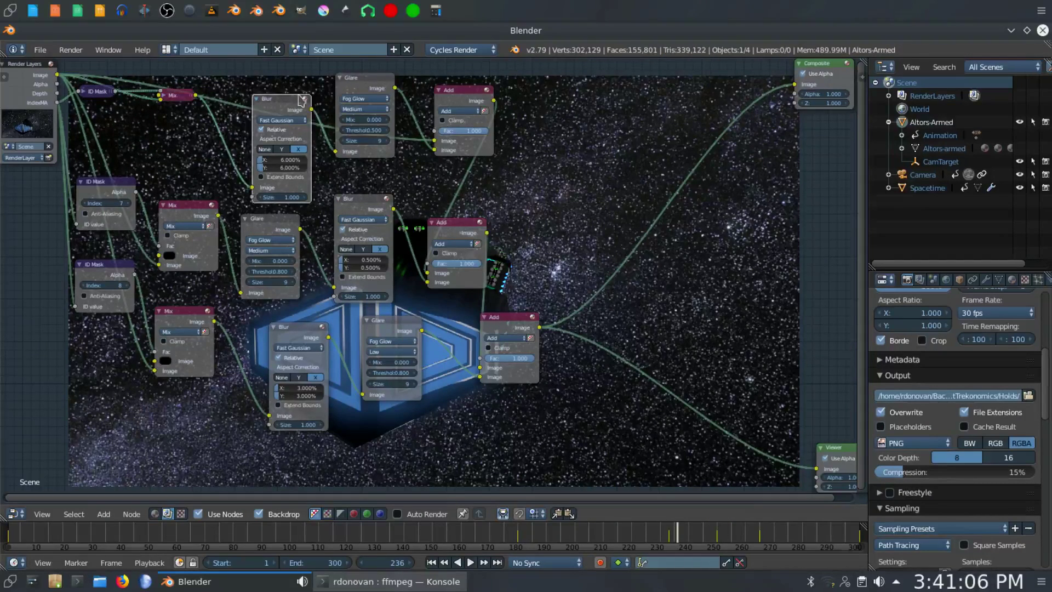
left_click(256, 98)
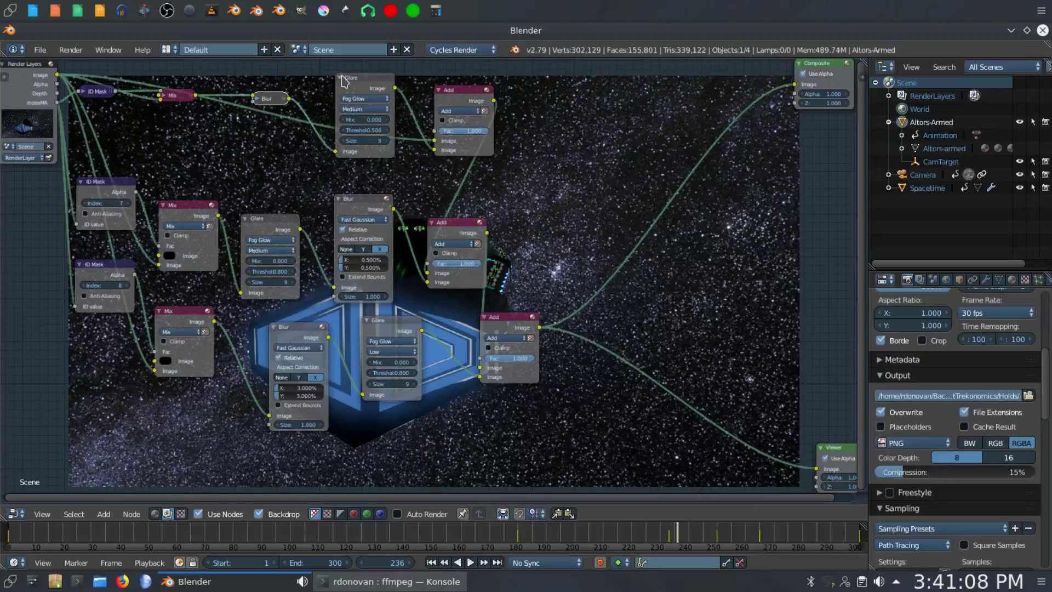
left_click(339, 78)
left_click(437, 89)
left_click(80, 181)
left_click(162, 205)
left_click(244, 218)
- Collapse the lower ID Mask, Mix, Blur and Glare nodes, moving them and the final Add node up
left_click(338, 198)
scroll(219, 192, "up", 1)
left_click_drag(64, 165, 68, 128)
left_click(50, 263)
left_click_drag(66, 263, 71, 157)
left_click(136, 313)
left_click(260, 330)
left_click(362, 323)
left_click_drag(510, 320, 425, 167)
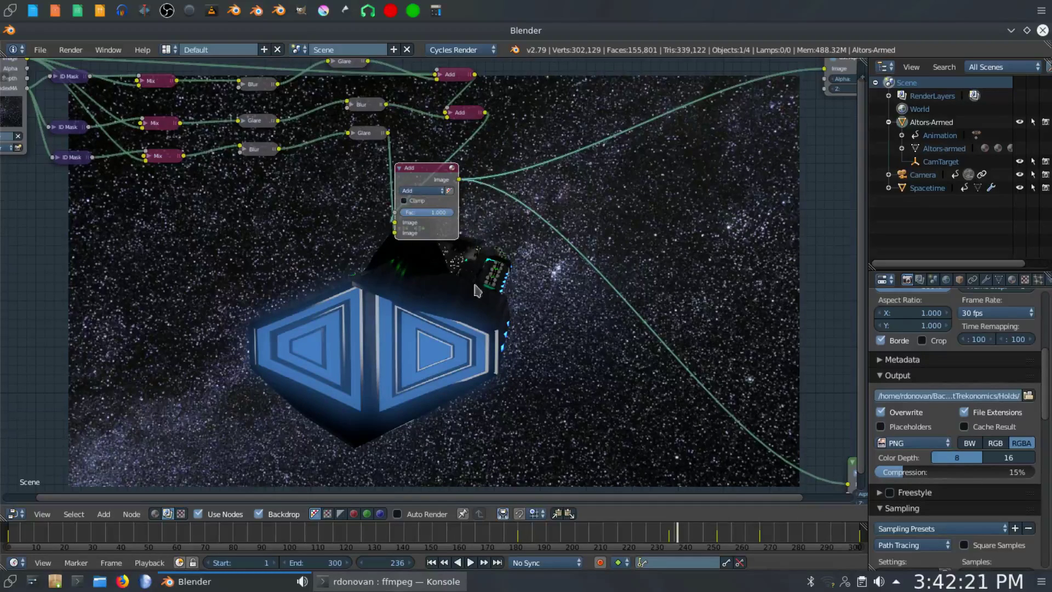
- Insert a Lens Distortion node on the link before the Composite output
key("shift+a")
mouse_move(495, 330)
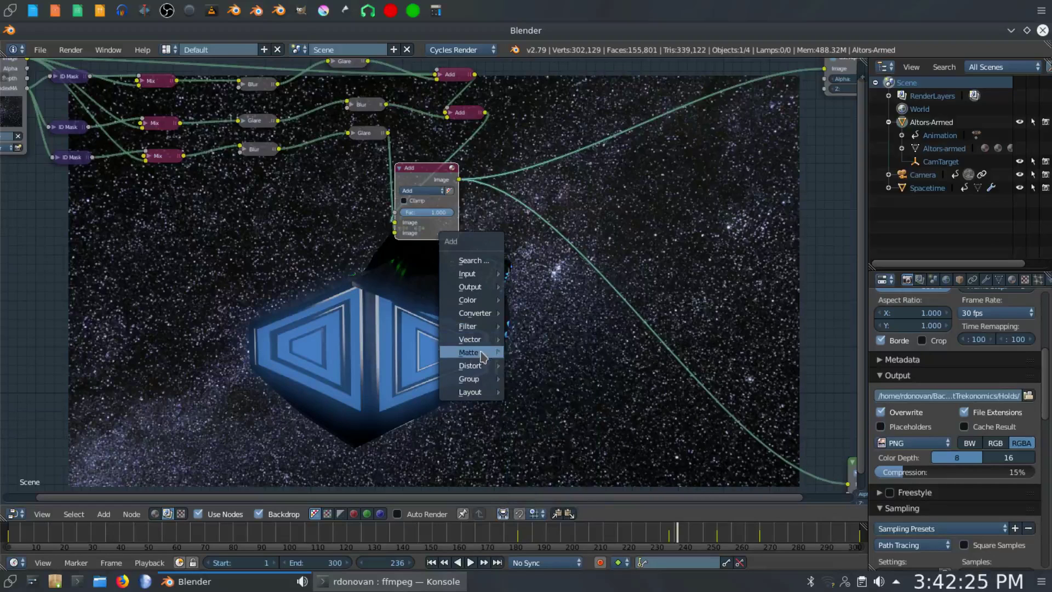
mouse_move(482, 365)
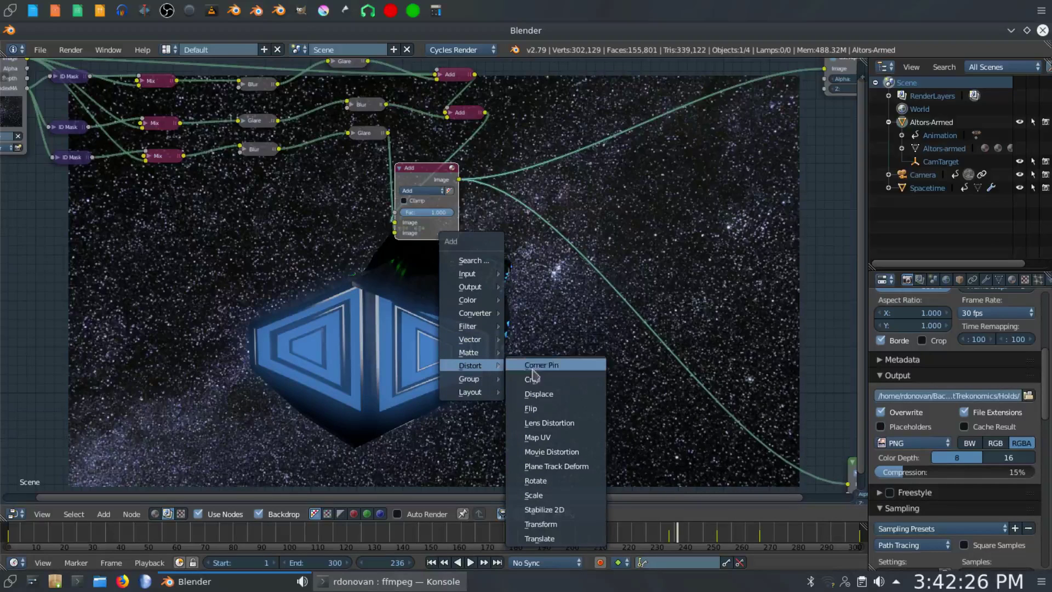
left_click(542, 422)
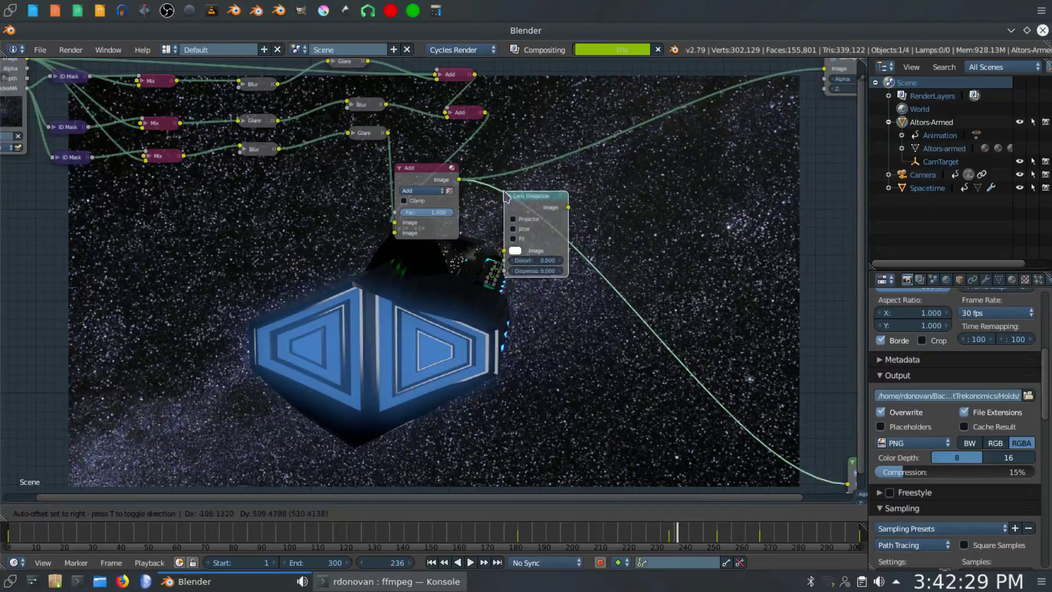
left_click(505, 195)
- Keyframe Distort and Dispersion at 0 on frame 1, then move to frame 233
left_click(432, 562)
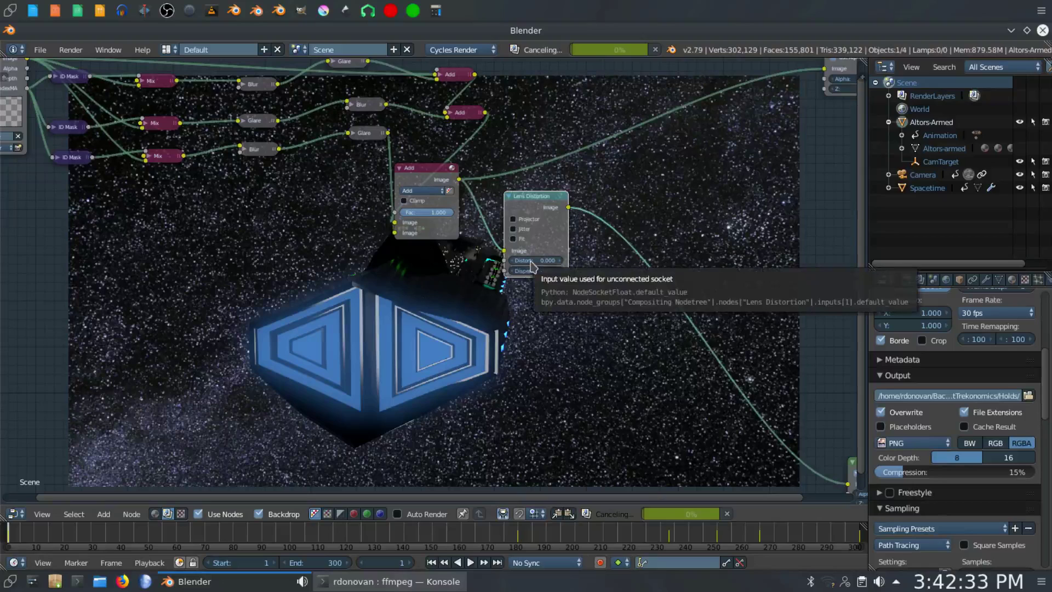
key("i")
key("i")
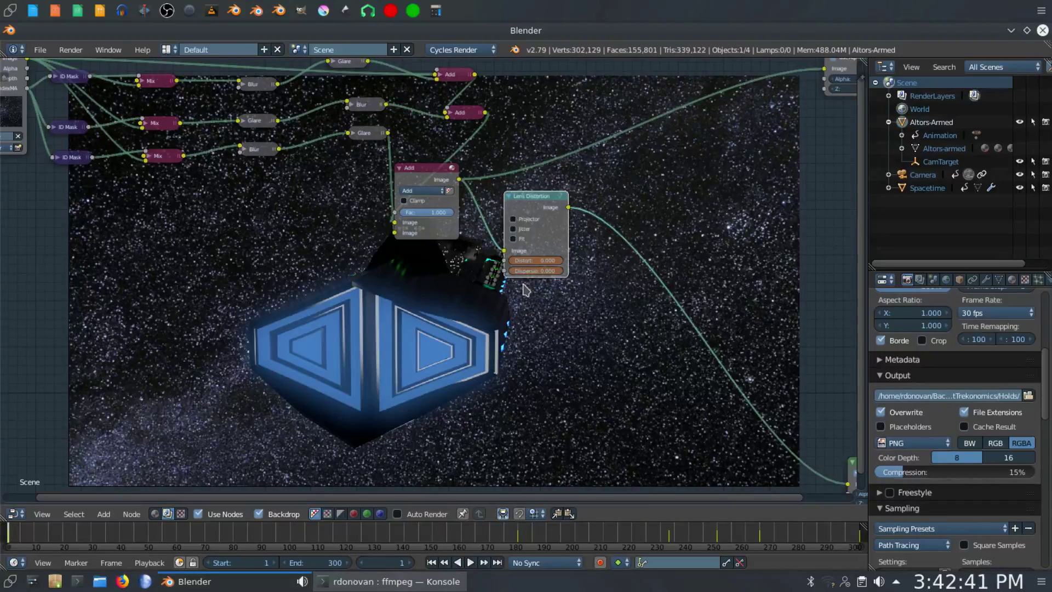
left_click(668, 537)
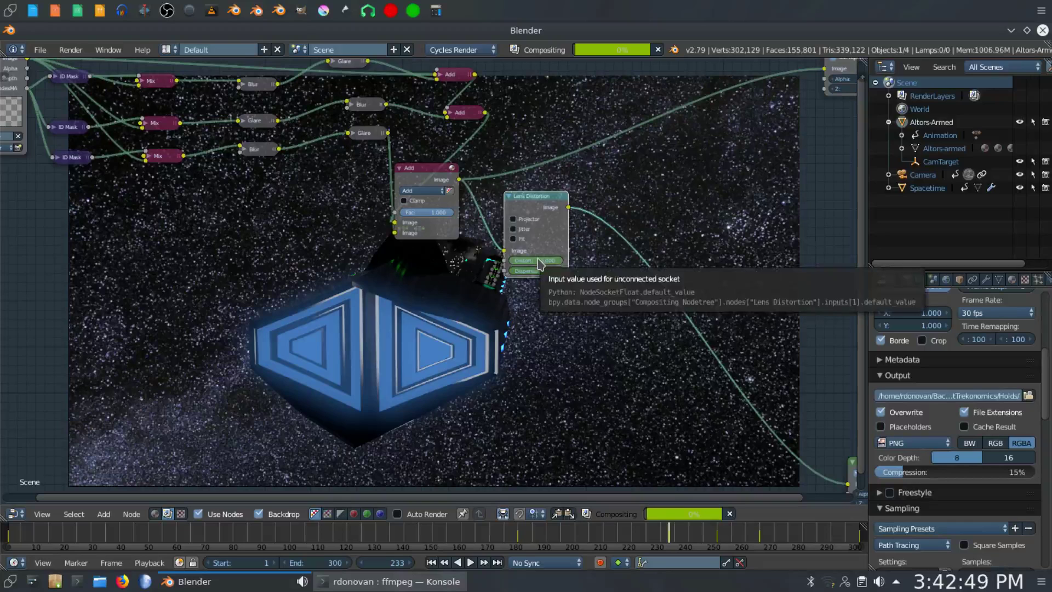
scroll(540, 263, "up", 2)
middle_click_drag(580, 348, 270, 356)
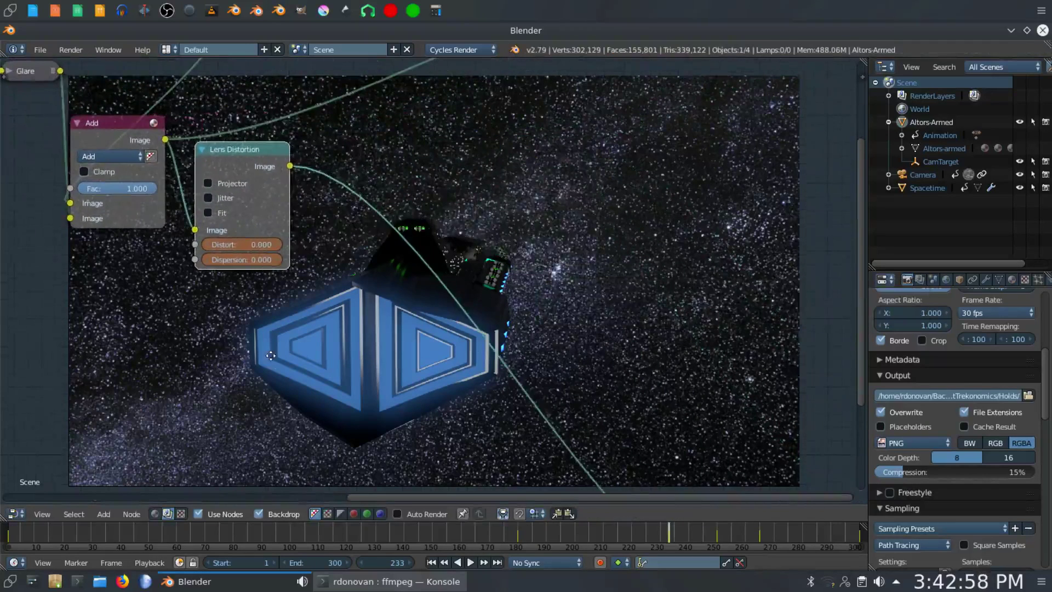
- At frame 234, set Lens Distortion's Distort to -0.999 and Dispersion to 1.000
left_click(470, 562)
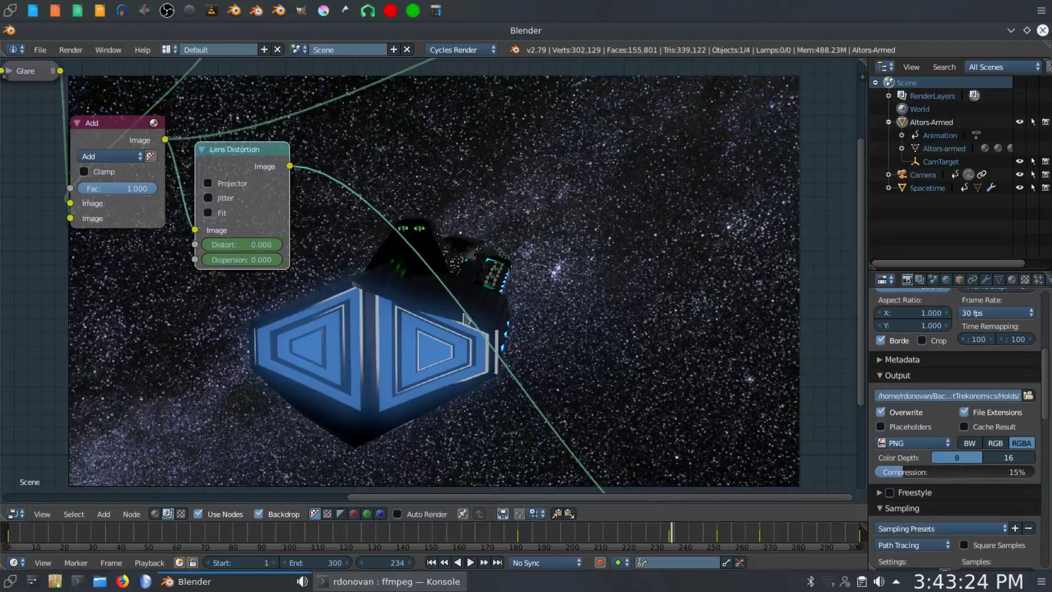
left_click_drag(243, 250, 164, 250)
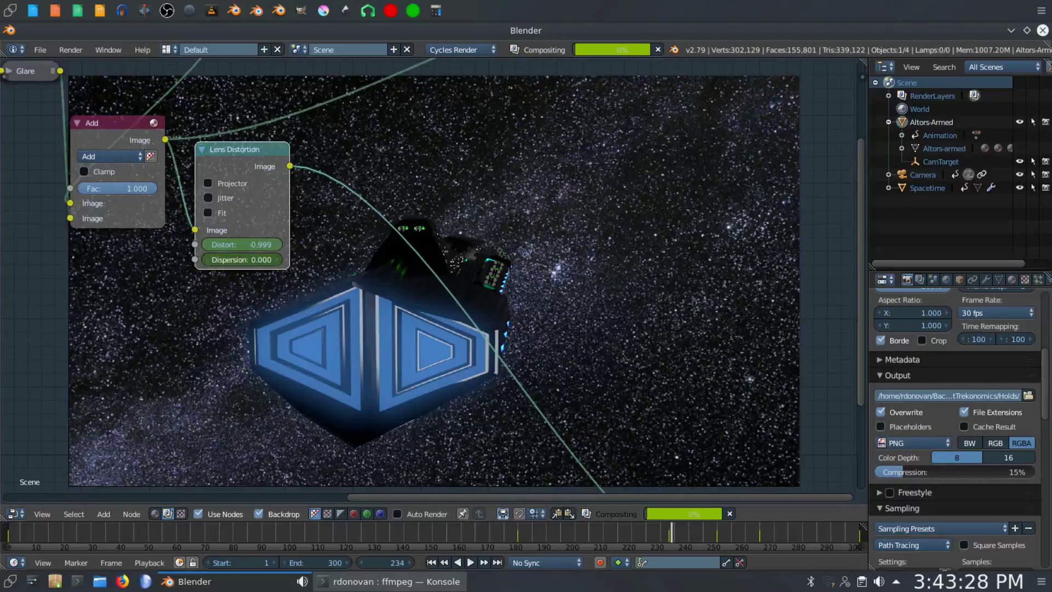
left_click_drag(227, 260, 249, 255)
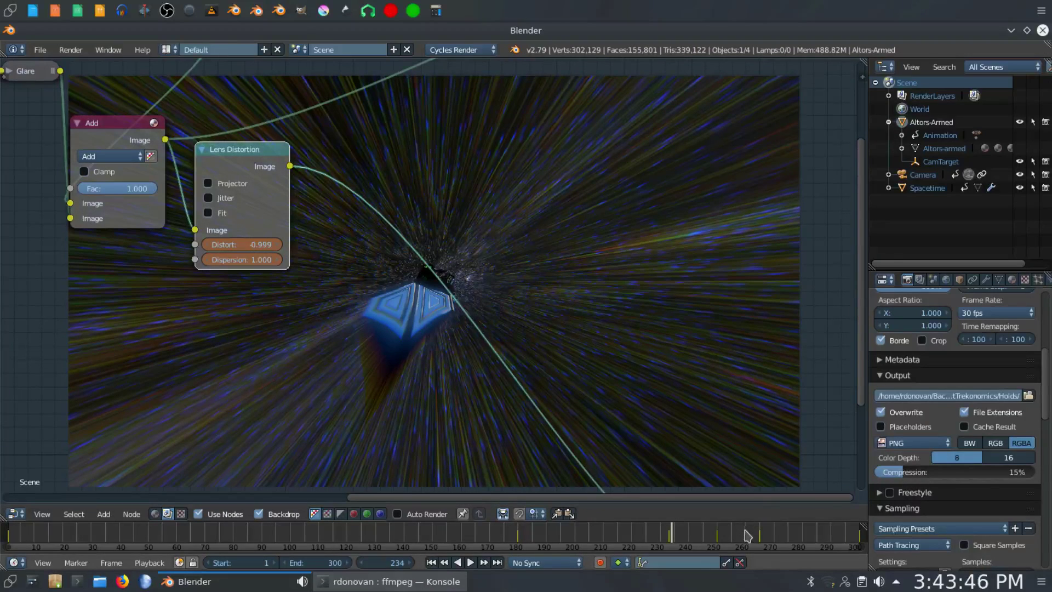
- At frame 260, reset Distort and Dispersion to 0
left_click(746, 534)
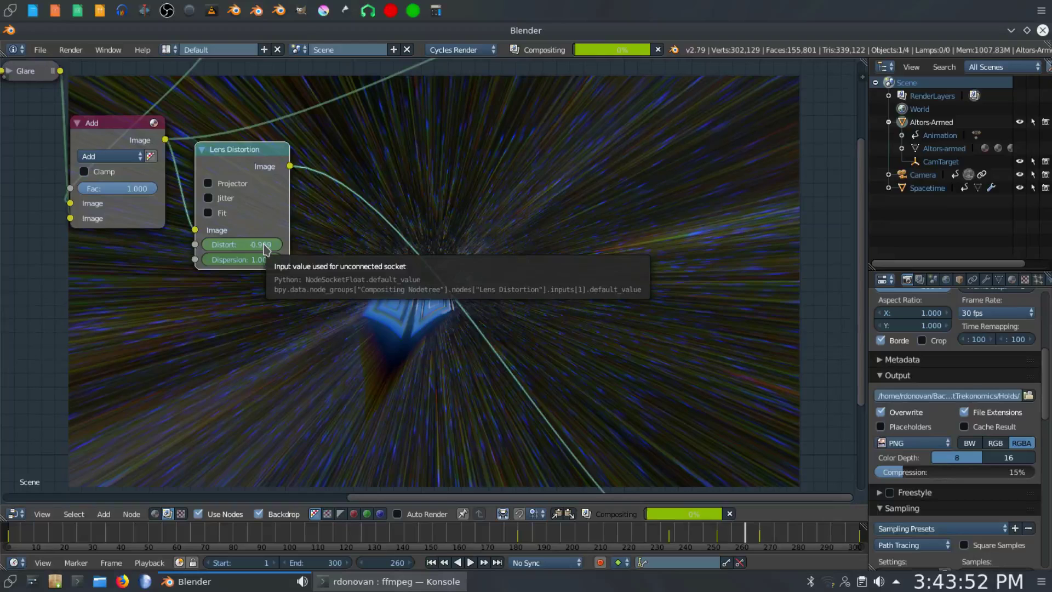
left_click(263, 245)
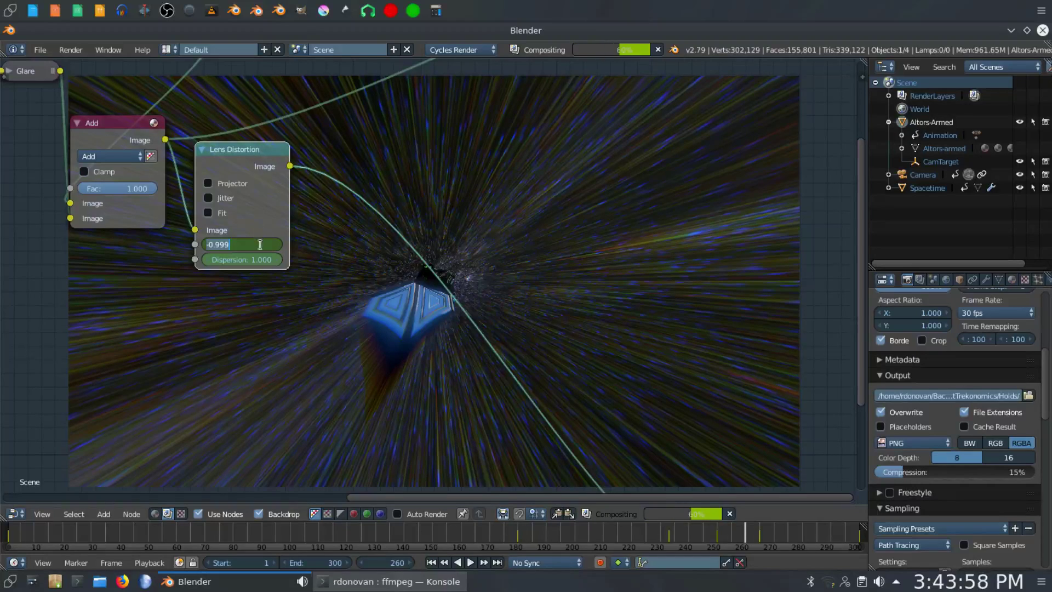
type("0")
left_click(255, 262)
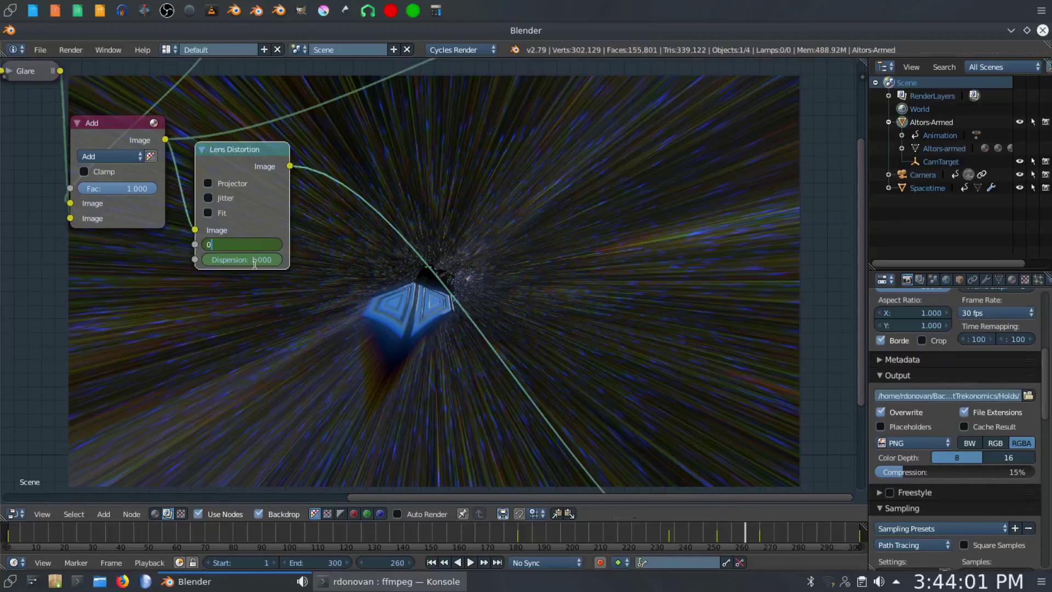
key("Return")
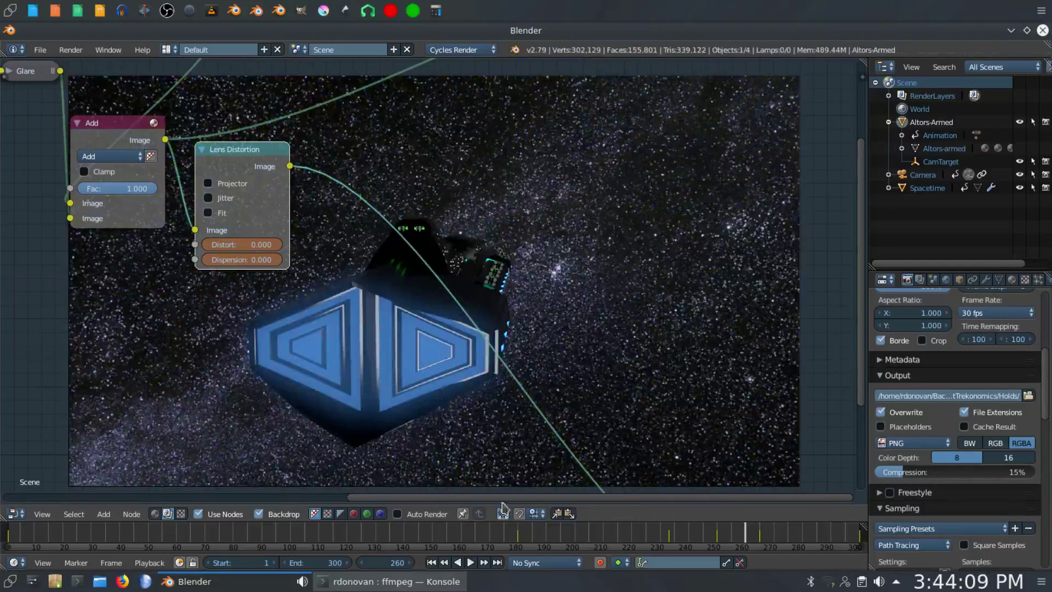
- Step through the frames after 234, then return to frame 234 to see the full warp
left_click(671, 535)
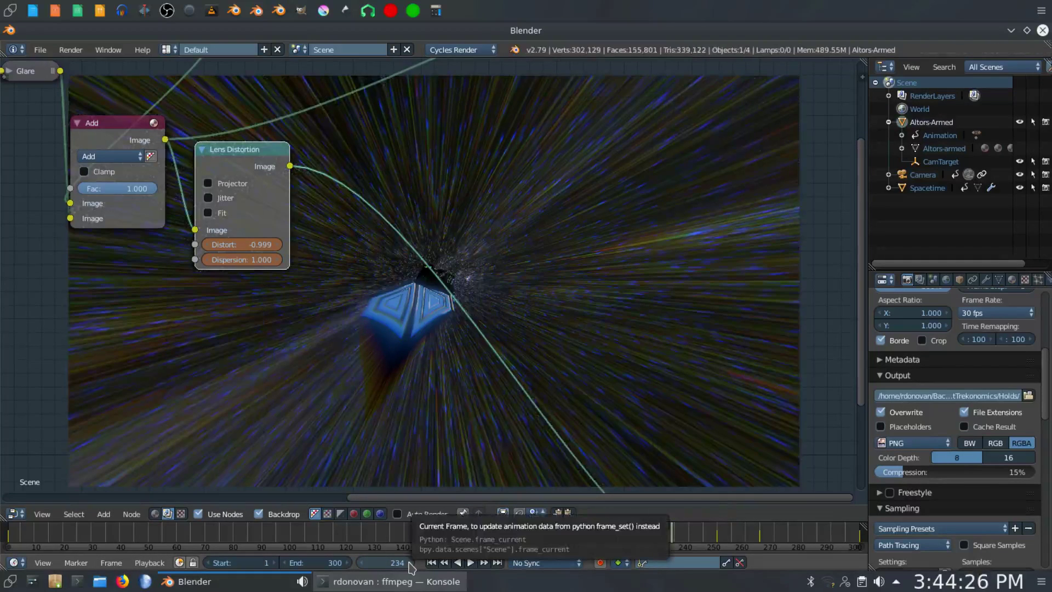
left_click(411, 563)
left_click(410, 563)
left_click(411, 563)
left_click(410, 562)
left_click(411, 562)
left_click(411, 563)
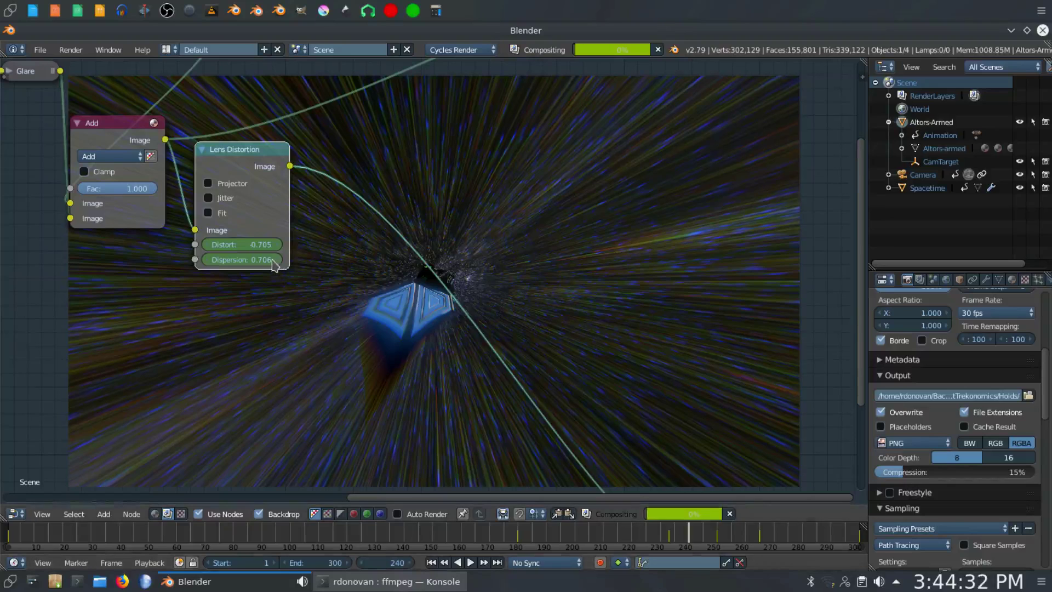
mouse_move(329, 582)
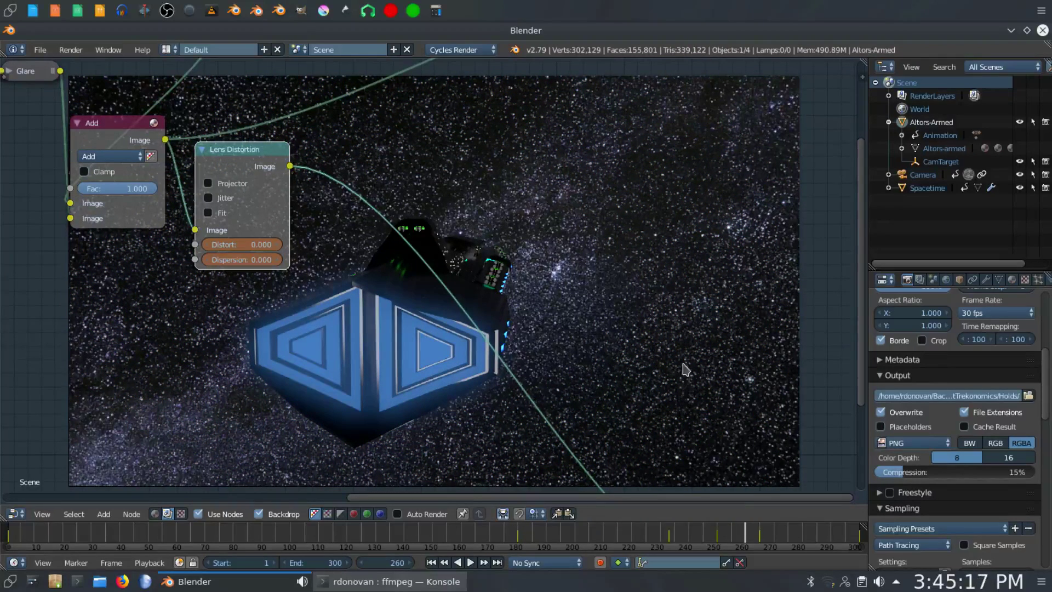
left_click(671, 545)
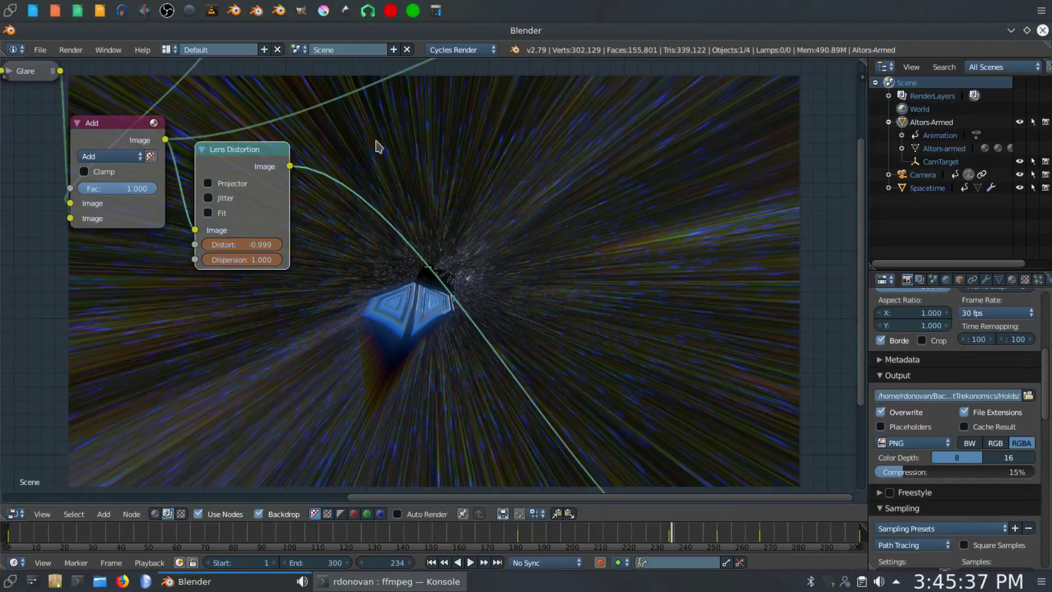
- Insert a Hue Saturation Value node on the link after Lens Distortion
key("shift+a")
mouse_move(378, 143)
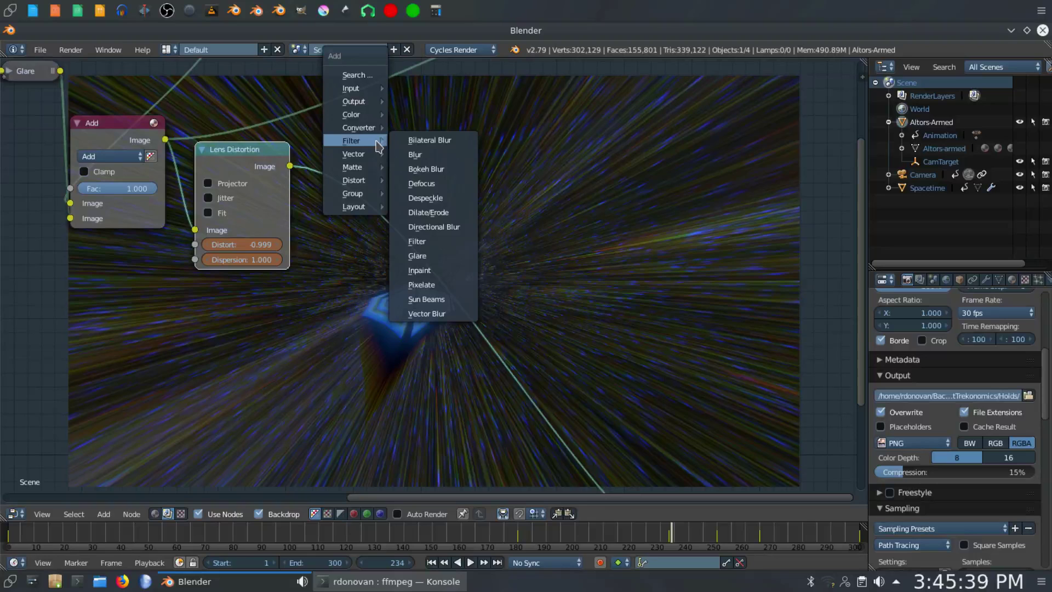
mouse_move(381, 114)
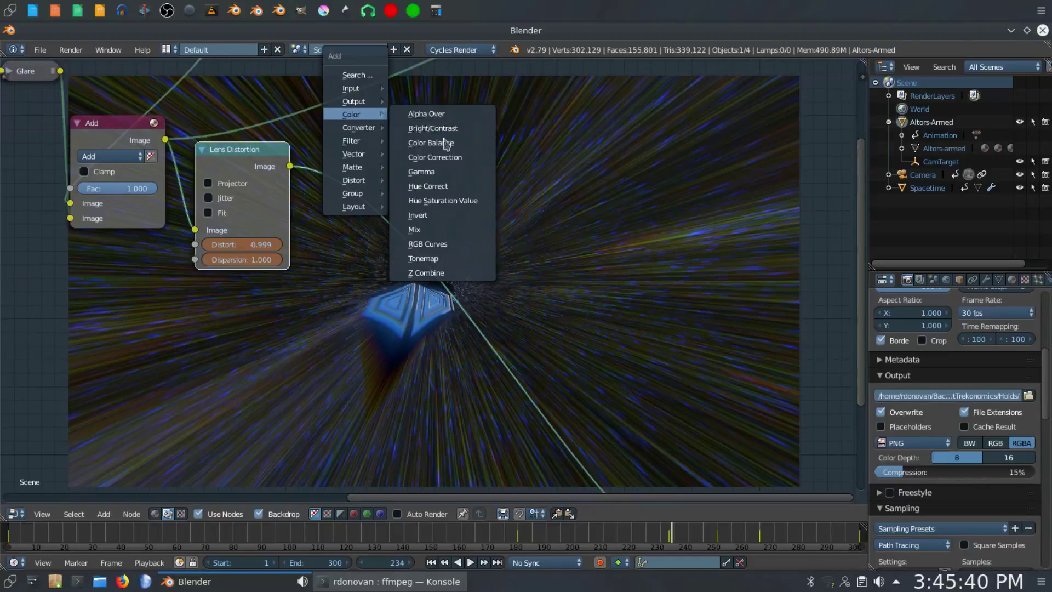
left_click(443, 201)
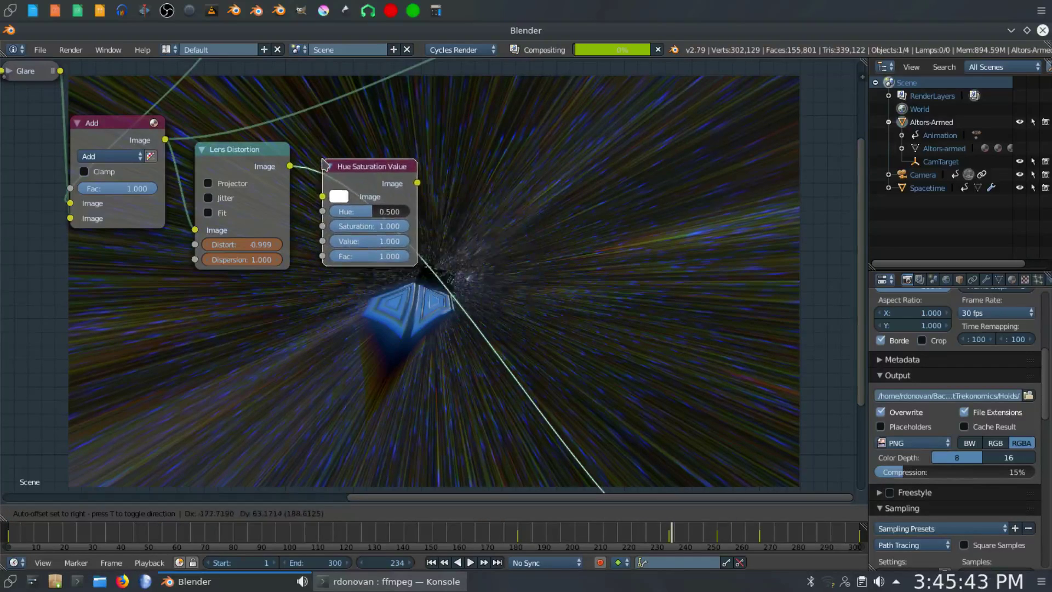
left_click(345, 163)
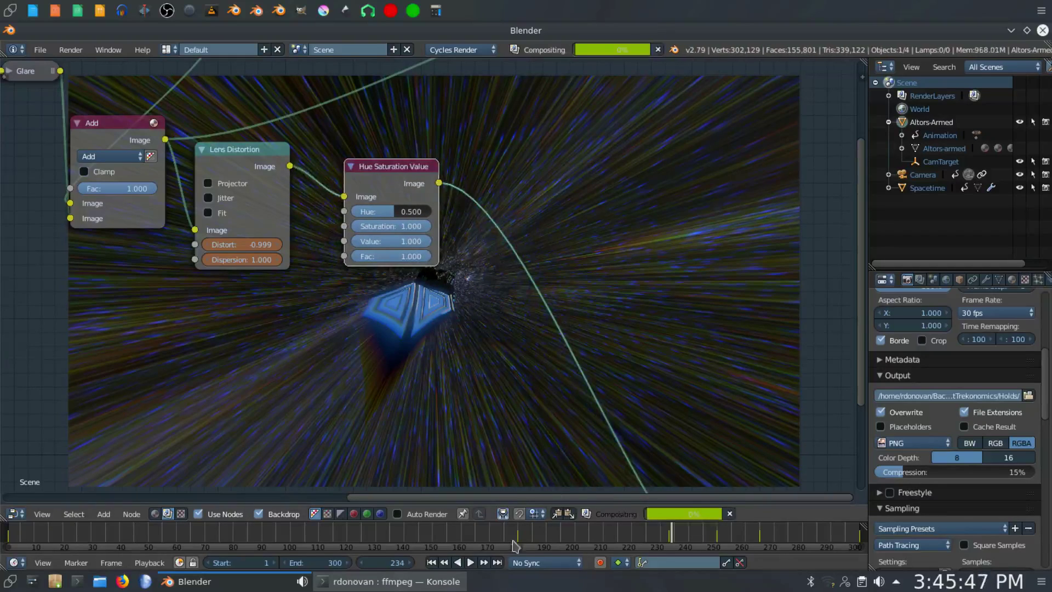
- On frame 1, set Saturation to 0 and Fac to 0, and keyframe Fac
left_click(432, 563)
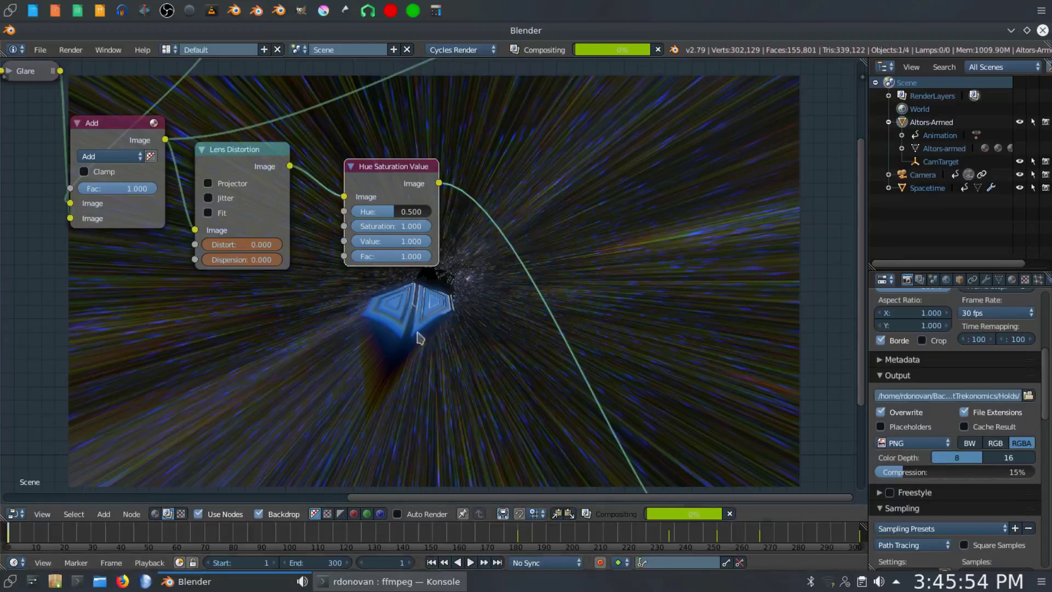
left_click(425, 226)
type("0")
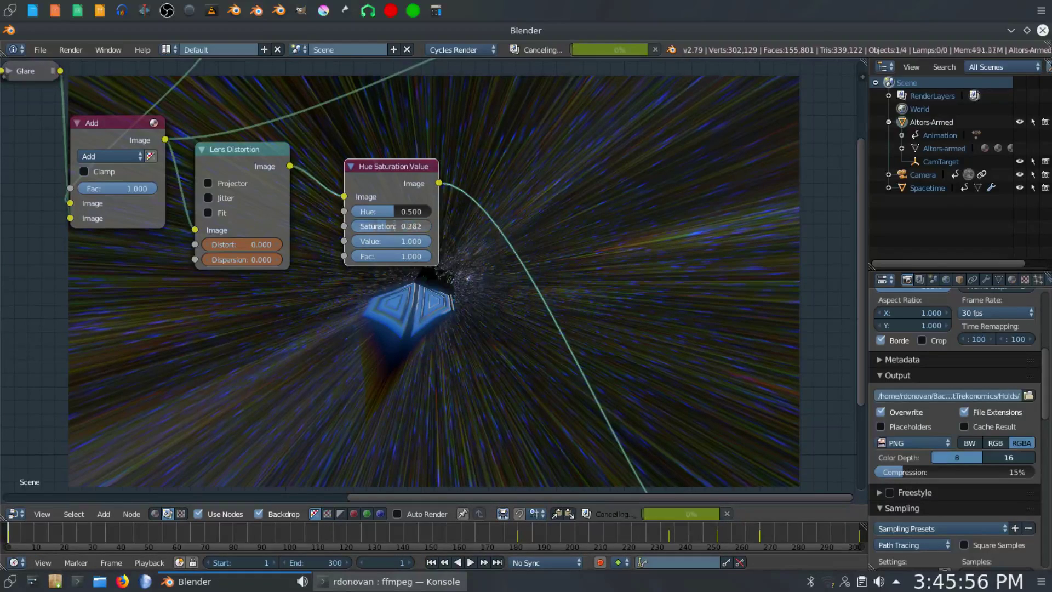
key("Return")
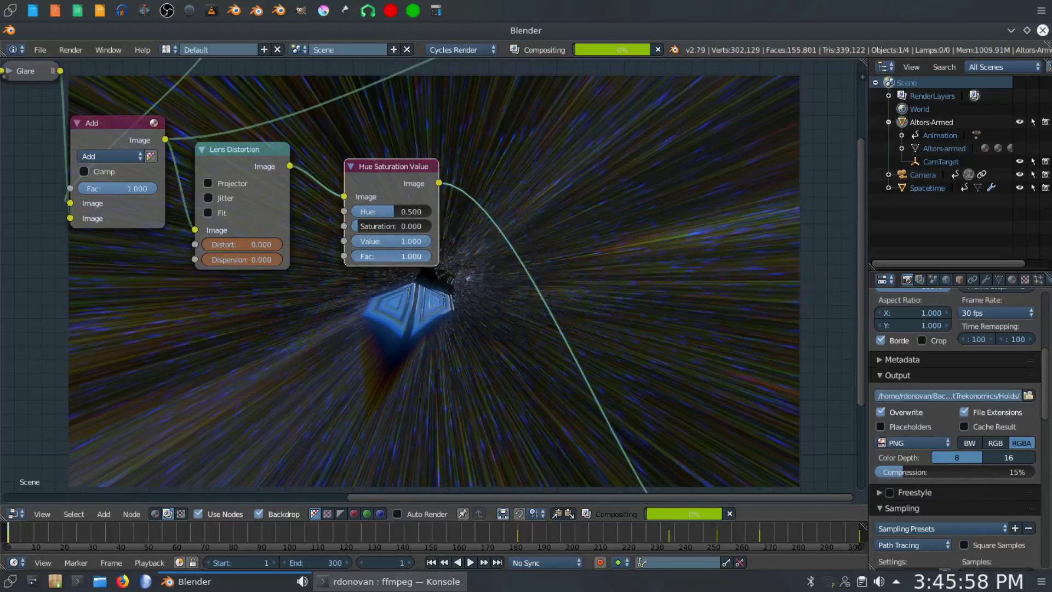
left_click(391, 256)
type("0")
key("Return")
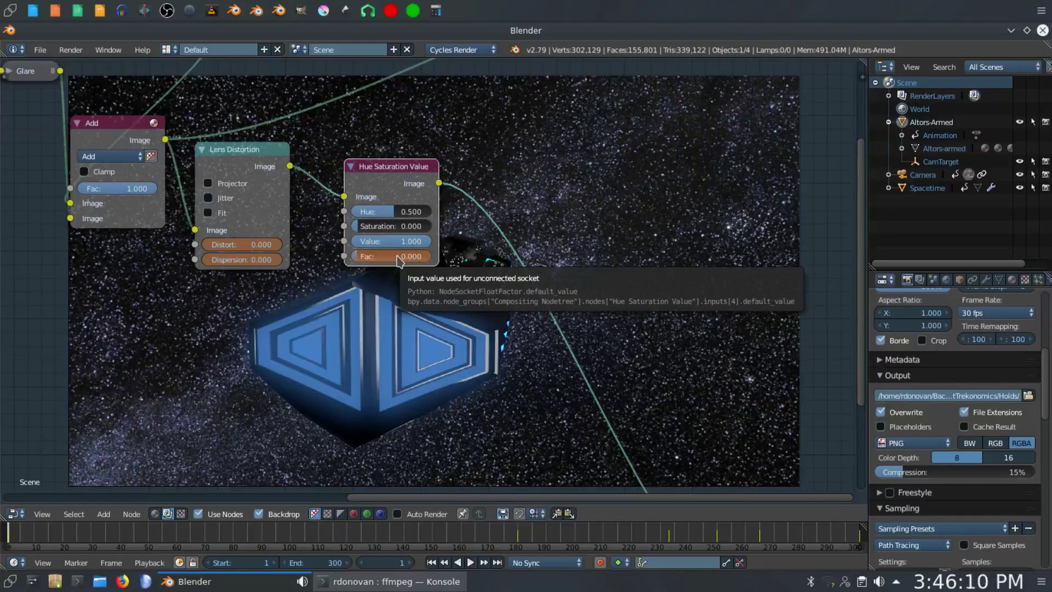
key("i")
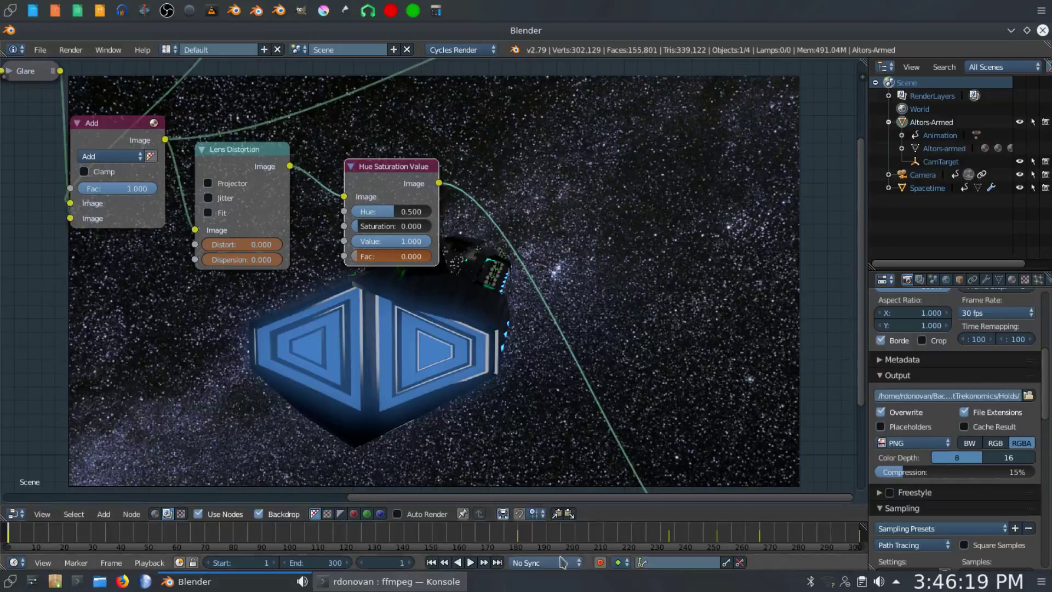
- At frame 234, set the Hue Saturation Value Fac to 1
left_click(670, 541)
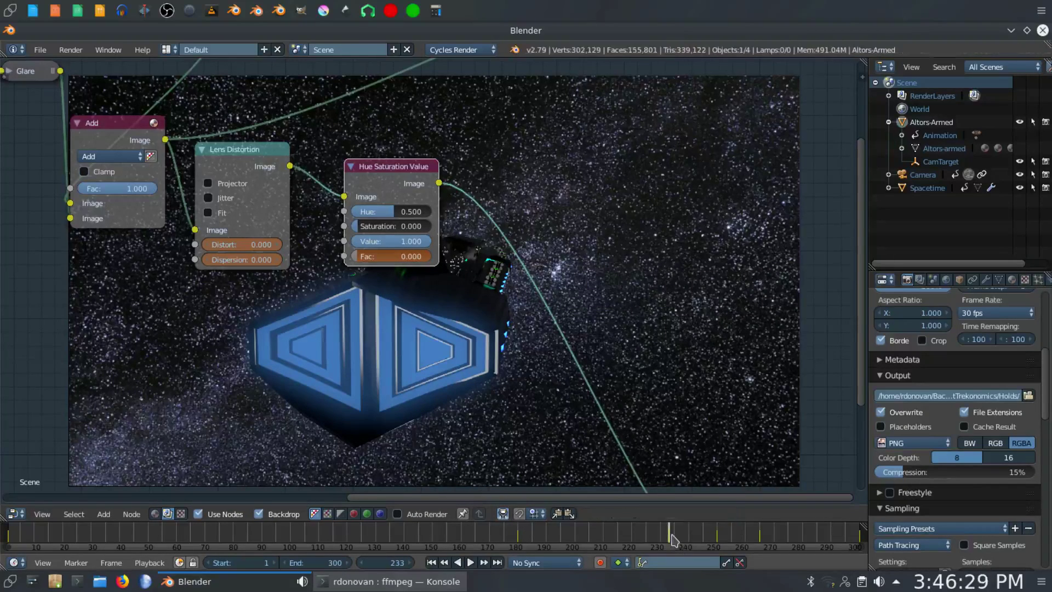
left_click(410, 563)
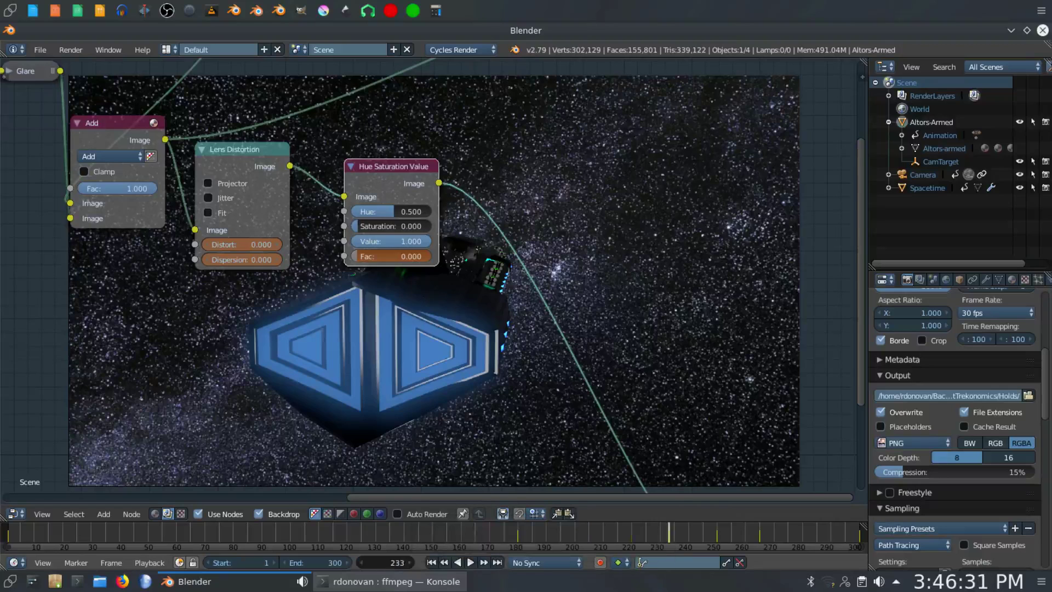
left_click(407, 254)
key("Return")
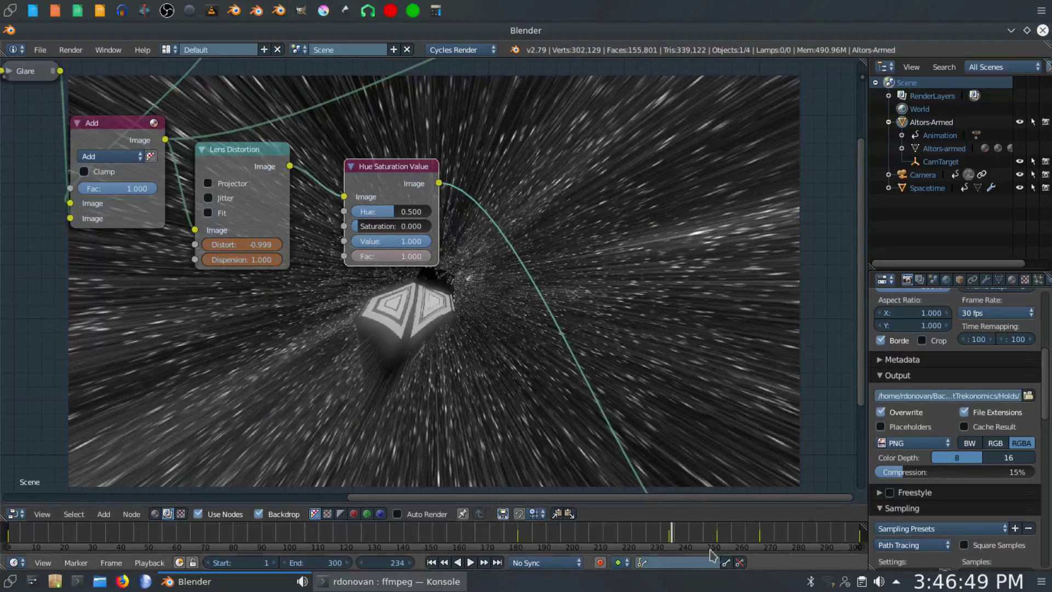
- At frame 260, set the Fac back to 0, then return to frame 234
left_click(745, 534)
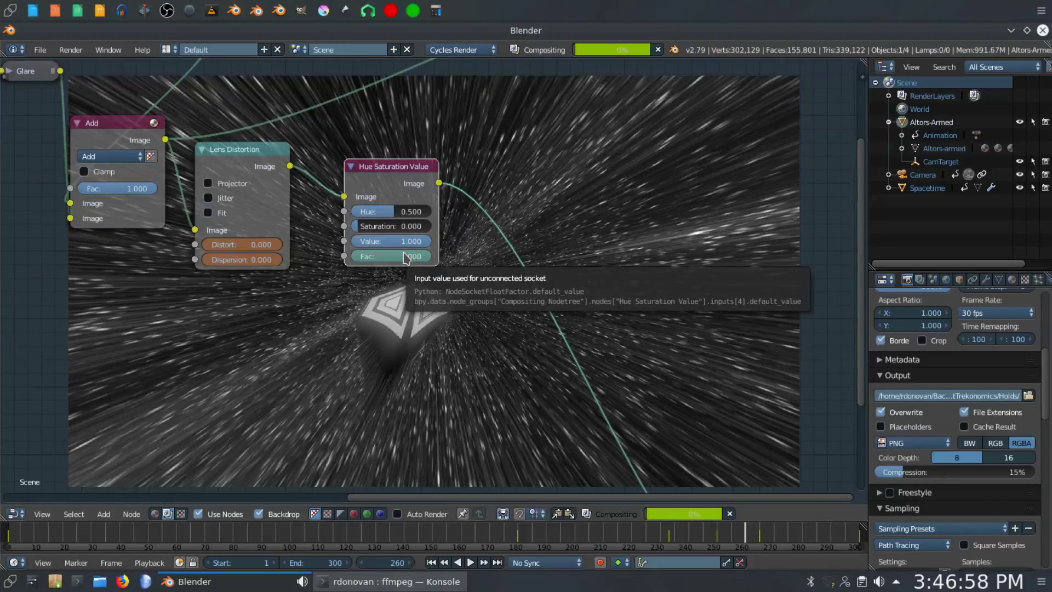
left_click(403, 255)
key("Return")
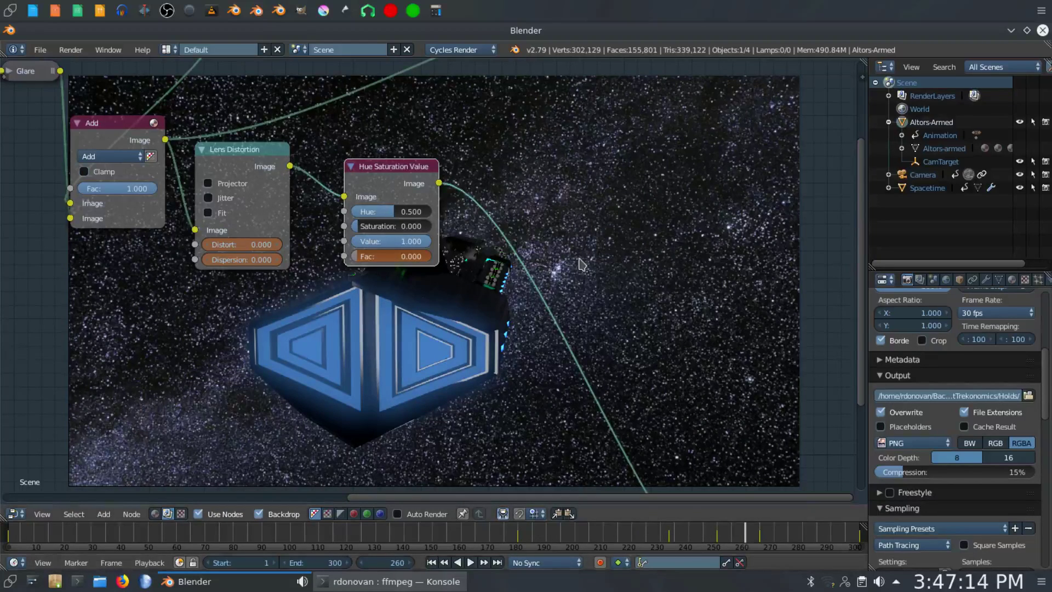
left_click(671, 540)
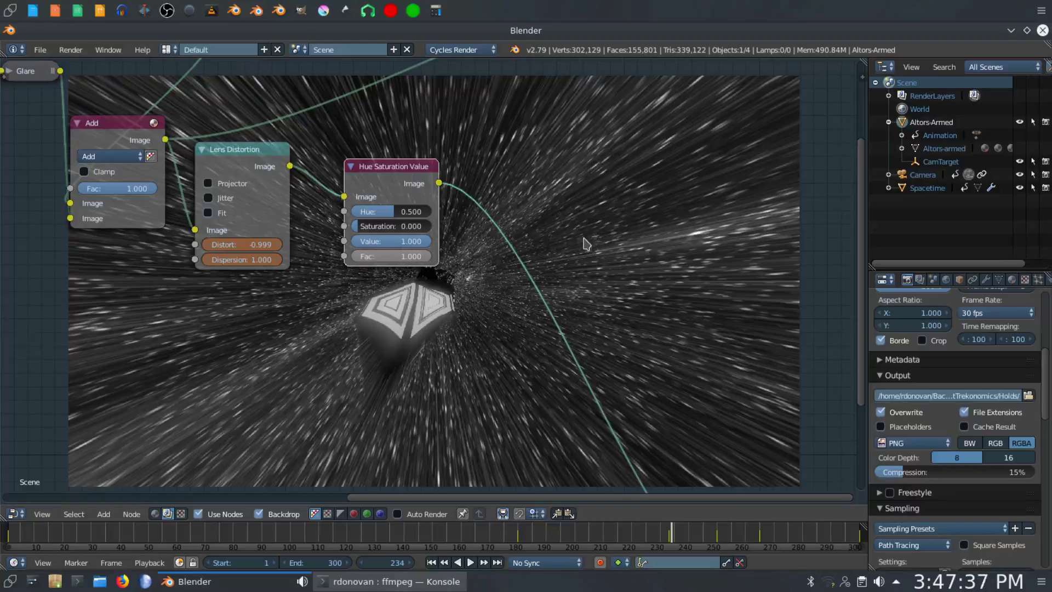
key("shift+a")
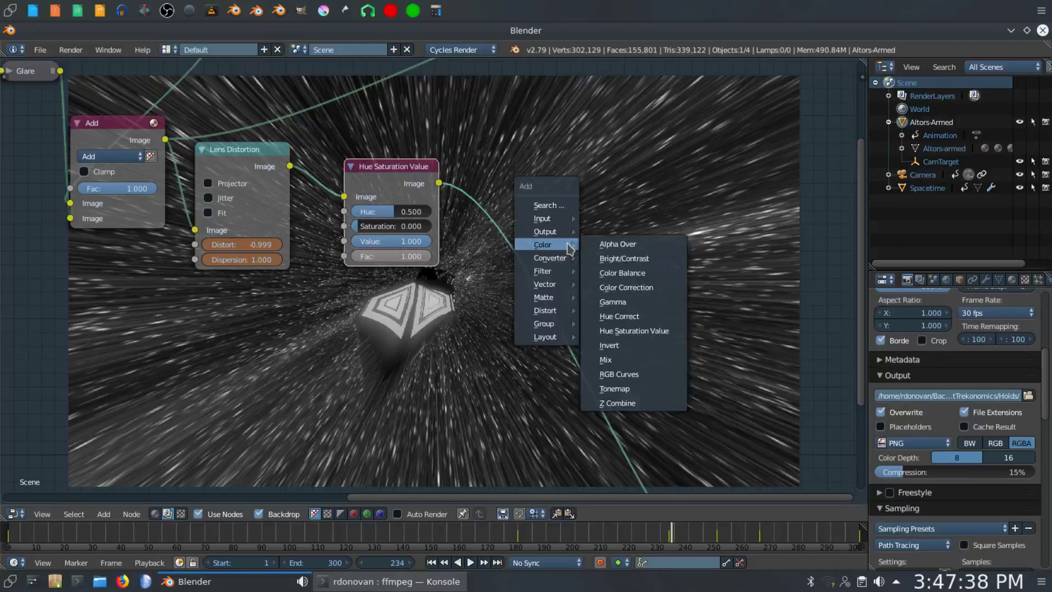
- Insert an RGB Curves node after Hue Saturation Value and lower its red and green curves slightly
left_click(619, 375)
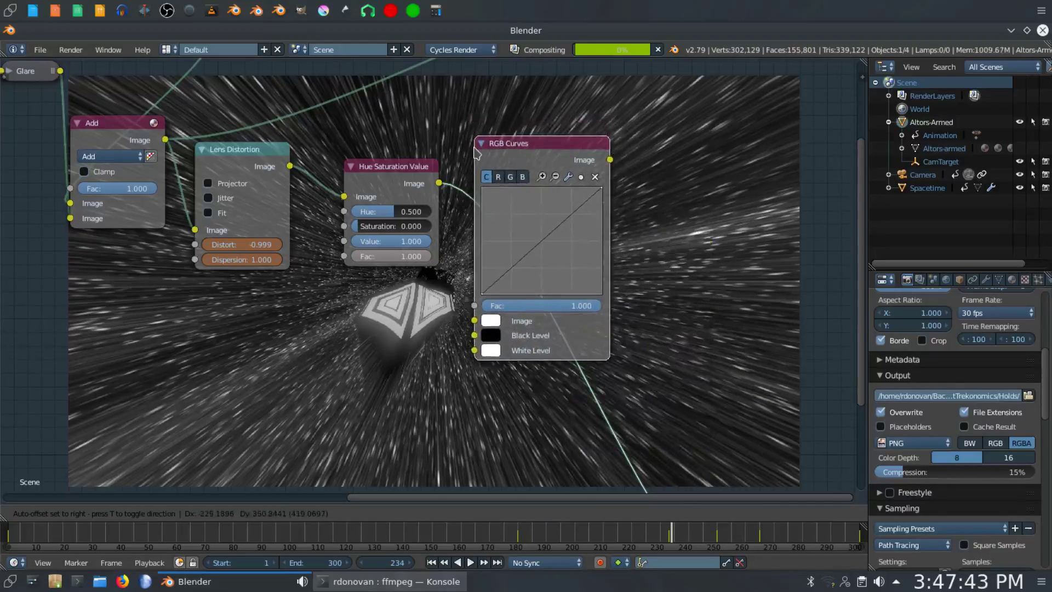
left_click(494, 164)
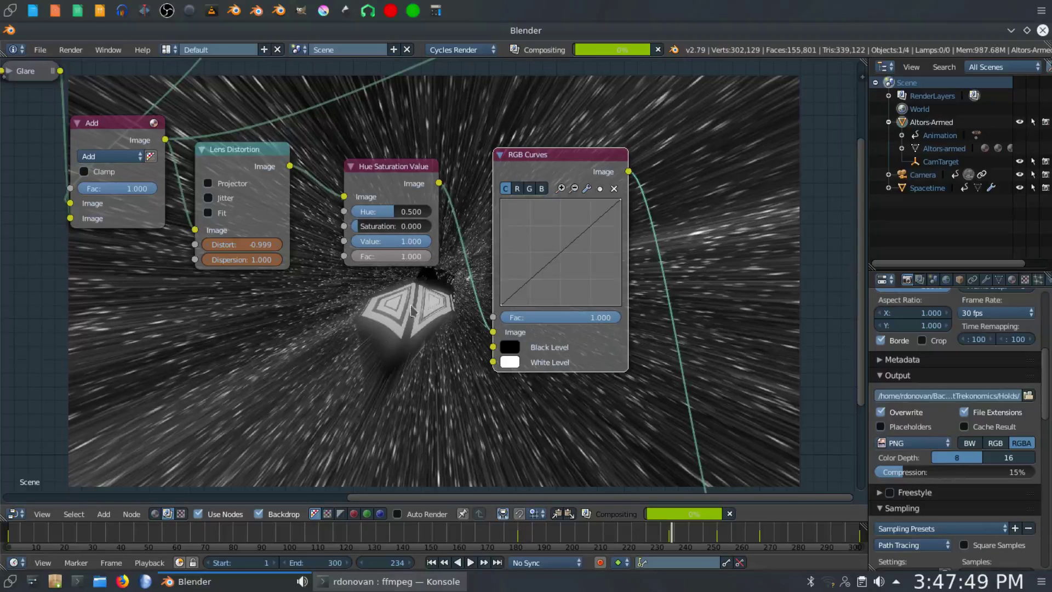
left_click(517, 188)
left_click_drag(565, 257, 578, 264)
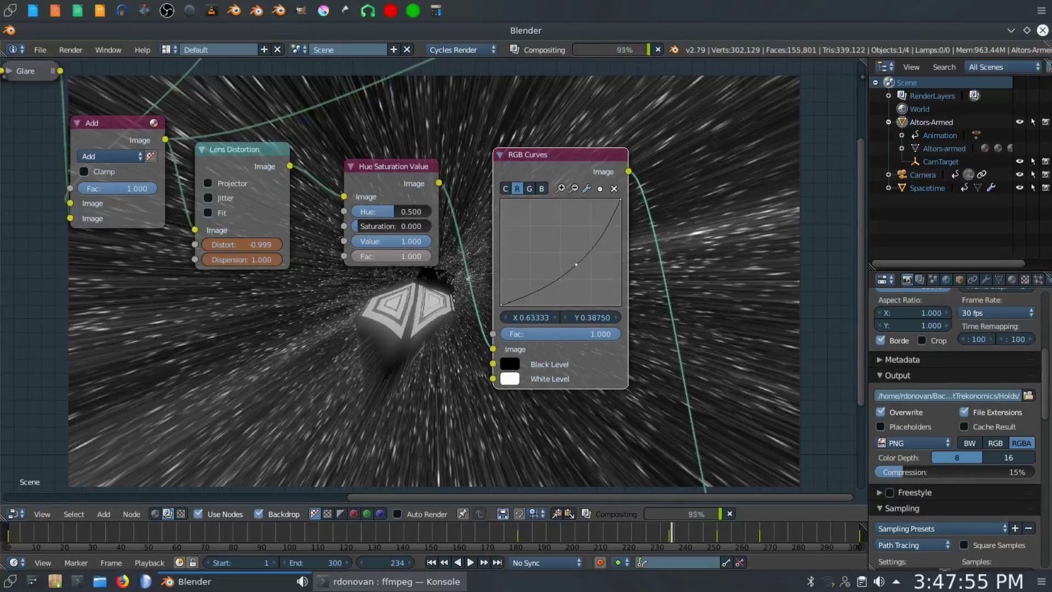
left_click(529, 189)
left_click_drag(560, 253, 566, 256)
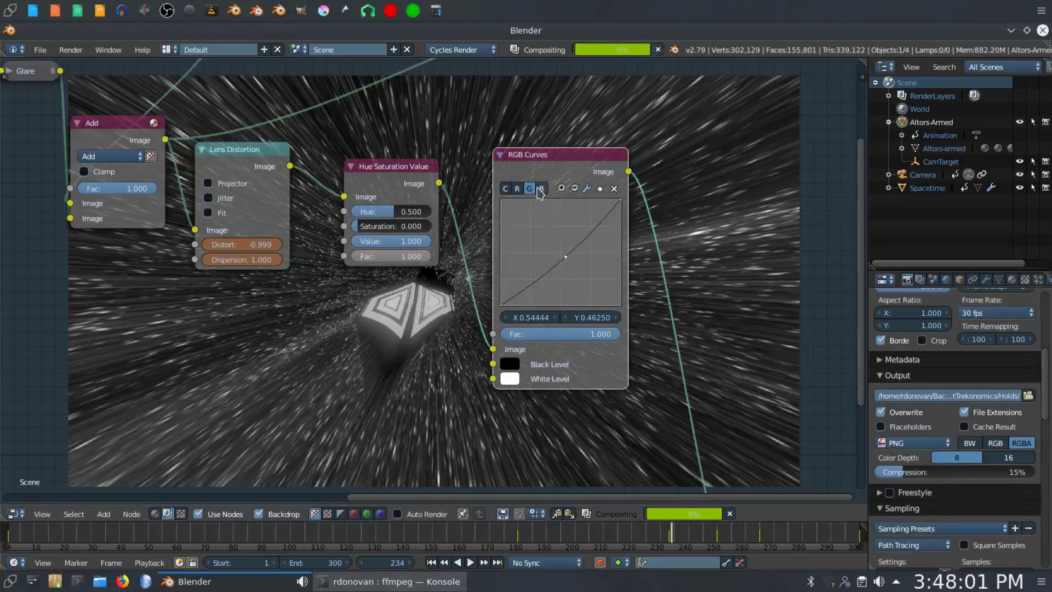
- Raise the blue curve above the diagonal for a stronger blue tint
left_click(543, 190)
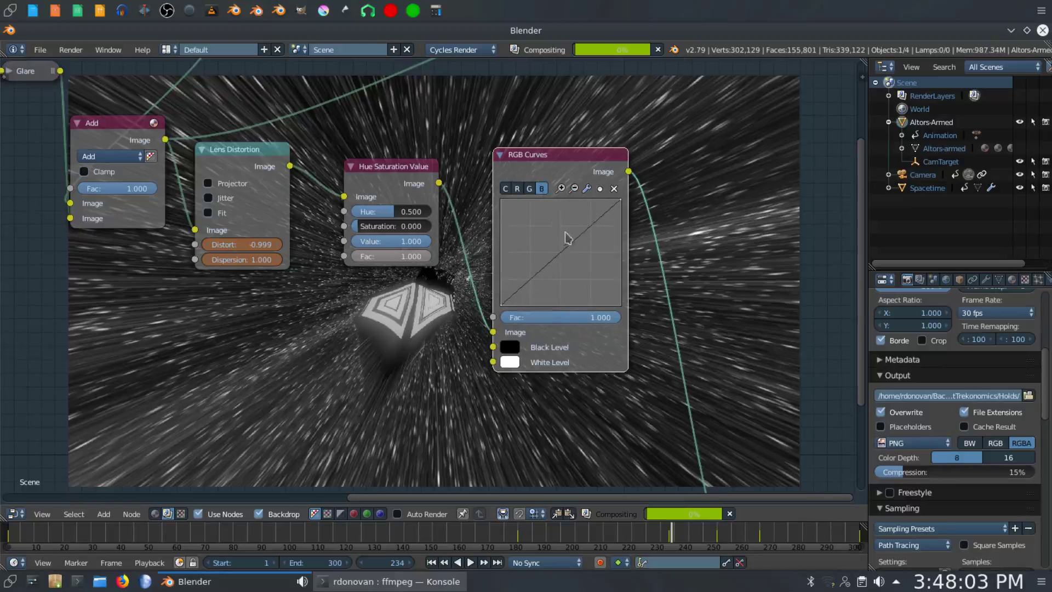
left_click_drag(563, 256, 554, 243)
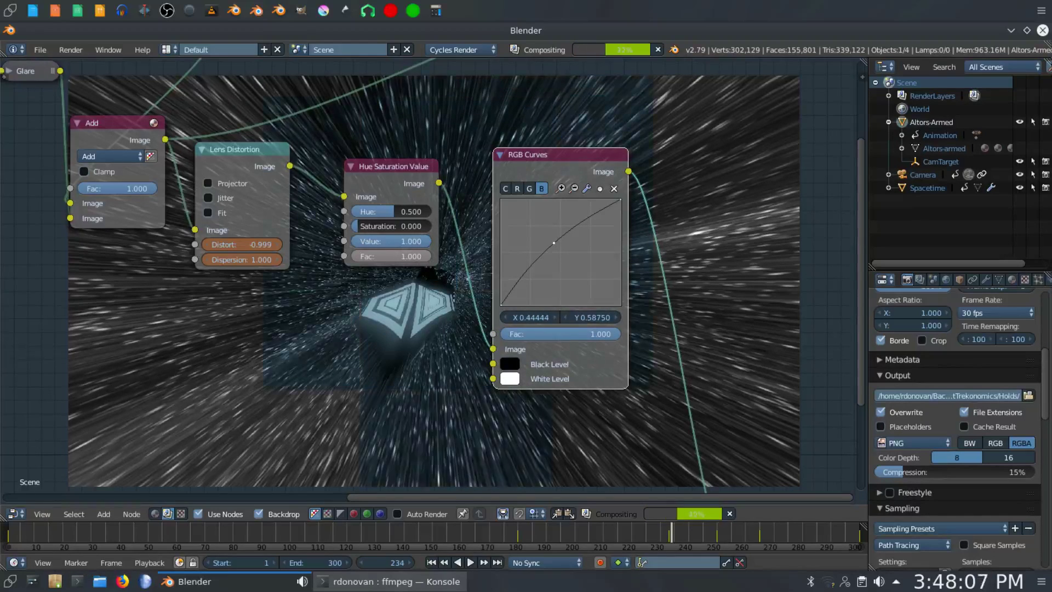
mouse_move(552, 242)
left_mouse_down()
mouse_move(566, 256)
mouse_move(547, 240)
left_mouse_up()
left_click(529, 189)
left_click(541, 188)
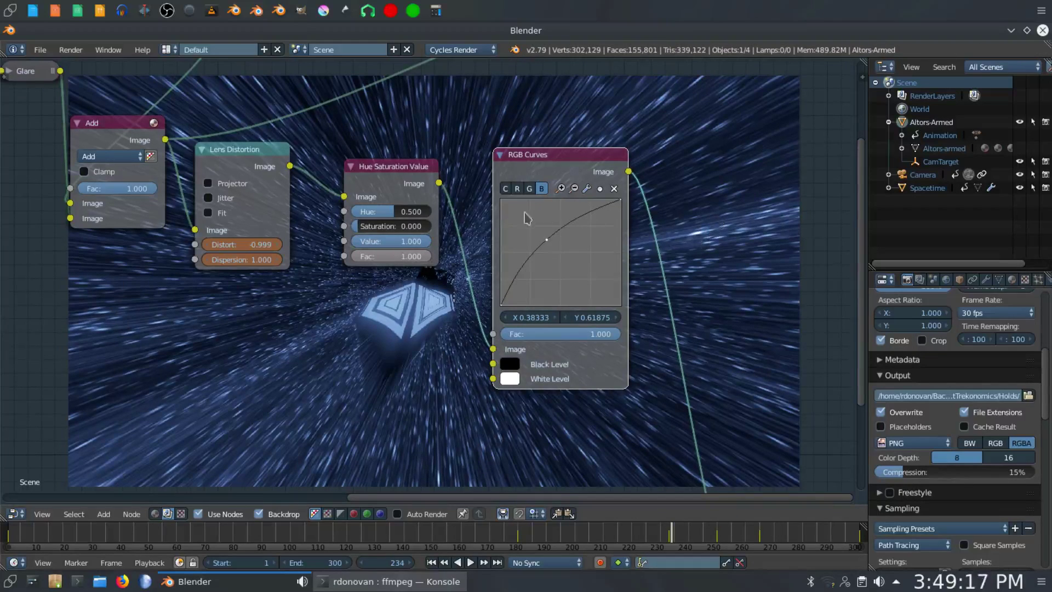
left_click_drag(549, 244, 545, 237)
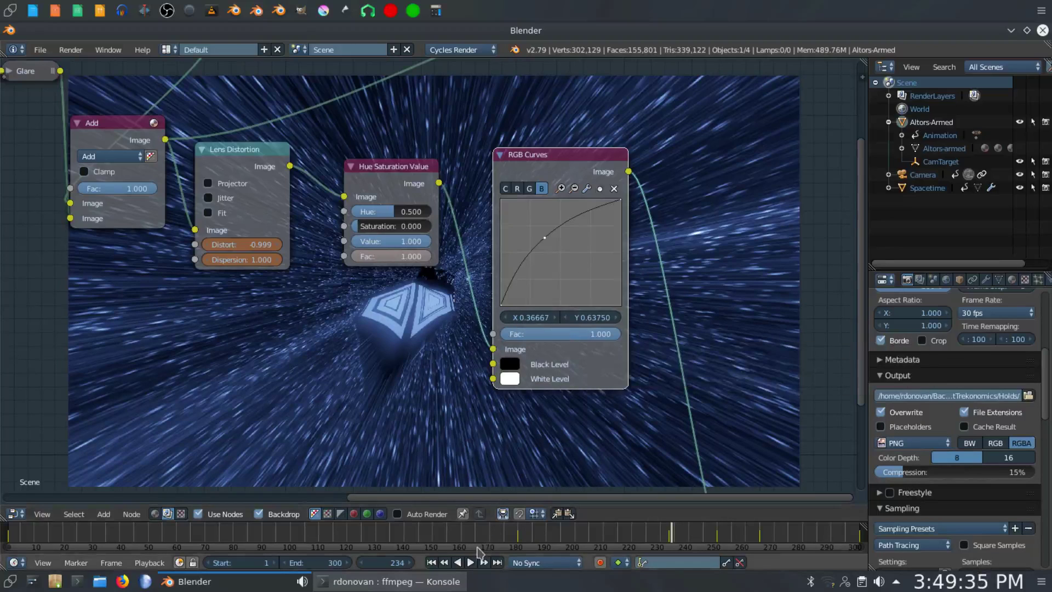
- On frame 1, set the RGB Curves Fac to 0.1 and keyframe it
left_click(432, 562)
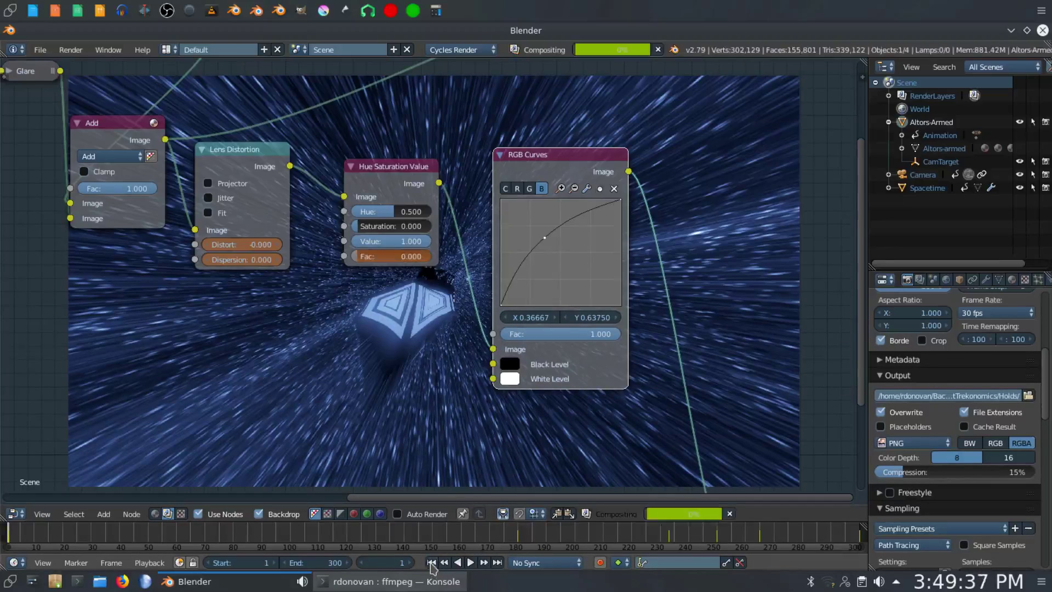
left_click(589, 334)
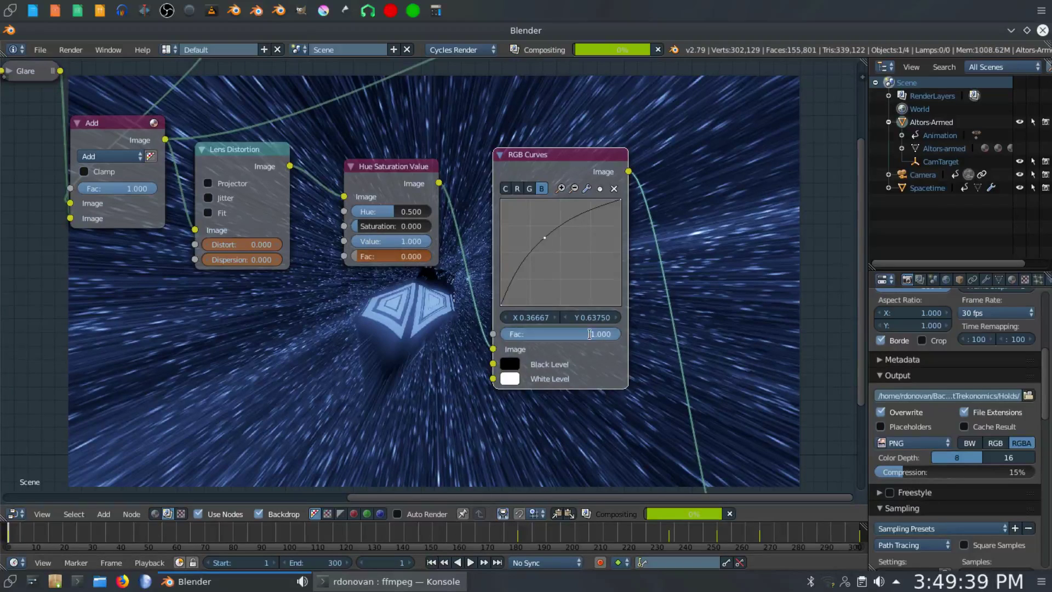
key("BackSpace")
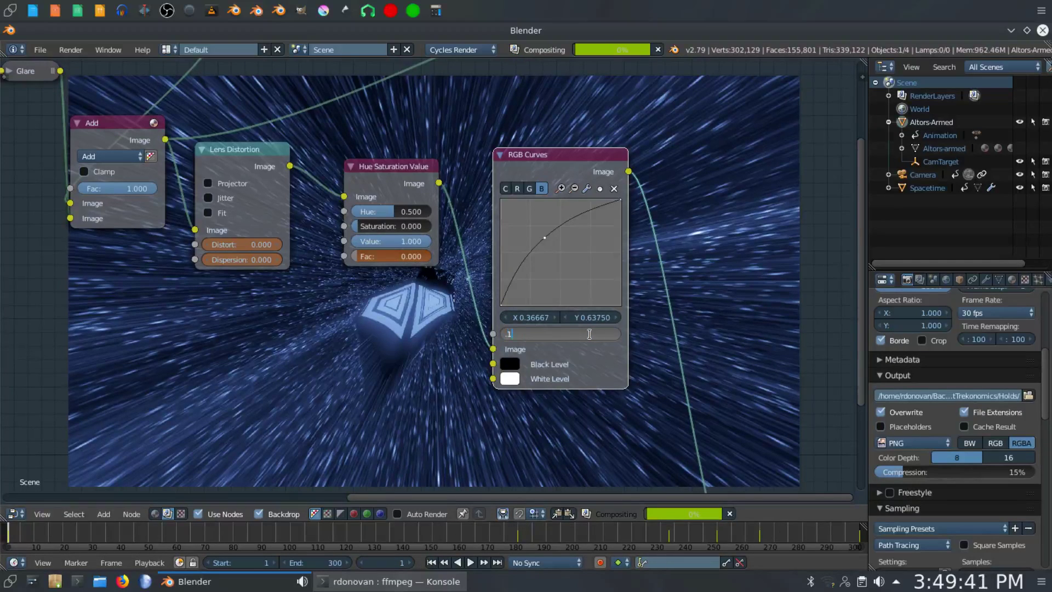
key("Return")
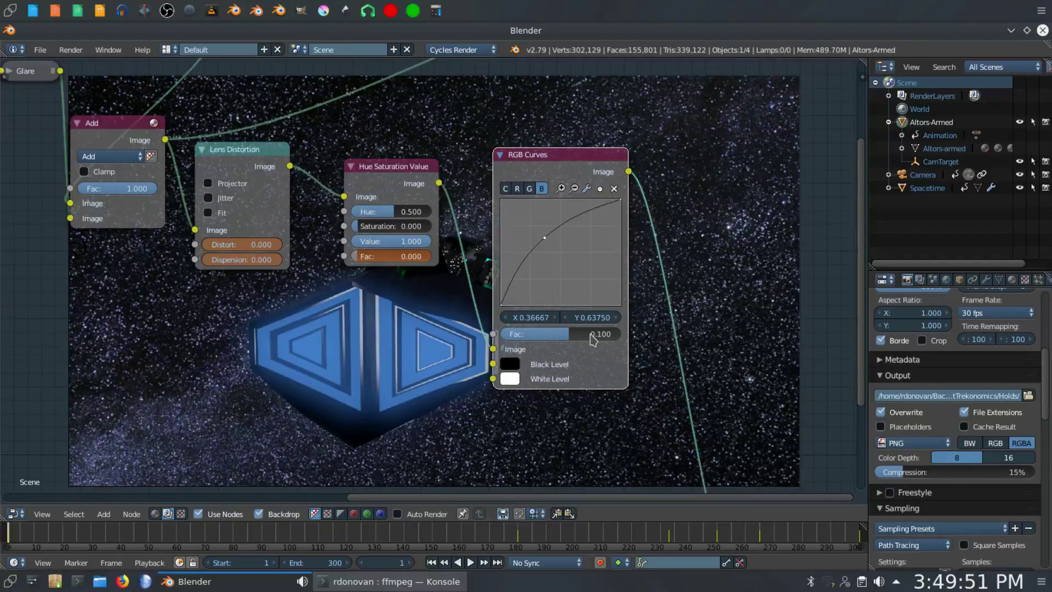
key("i")
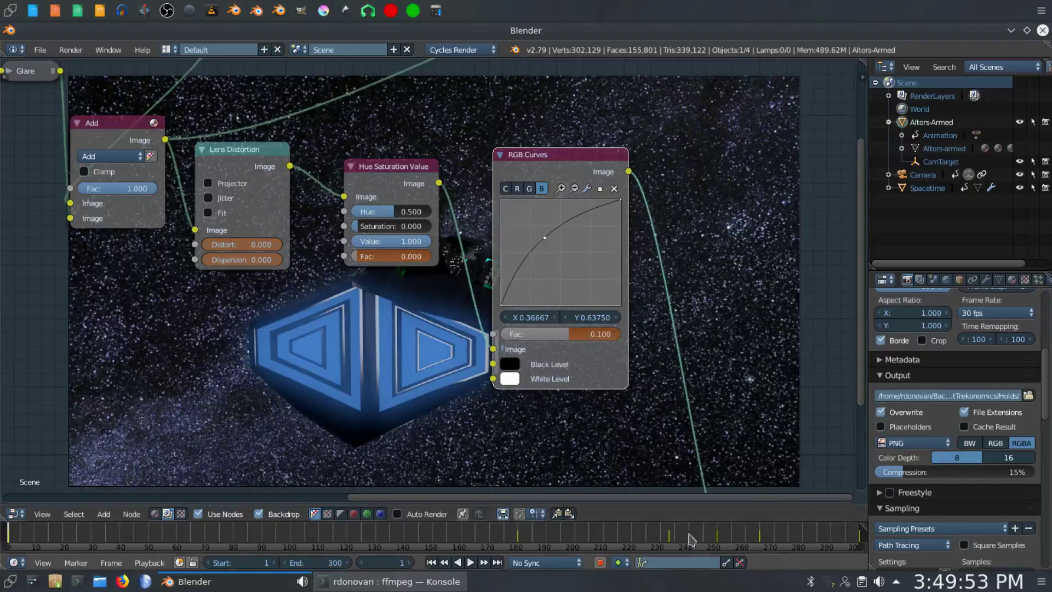
- At frame 234, set the RGB Curves Fac to 1.0
left_click(668, 538)
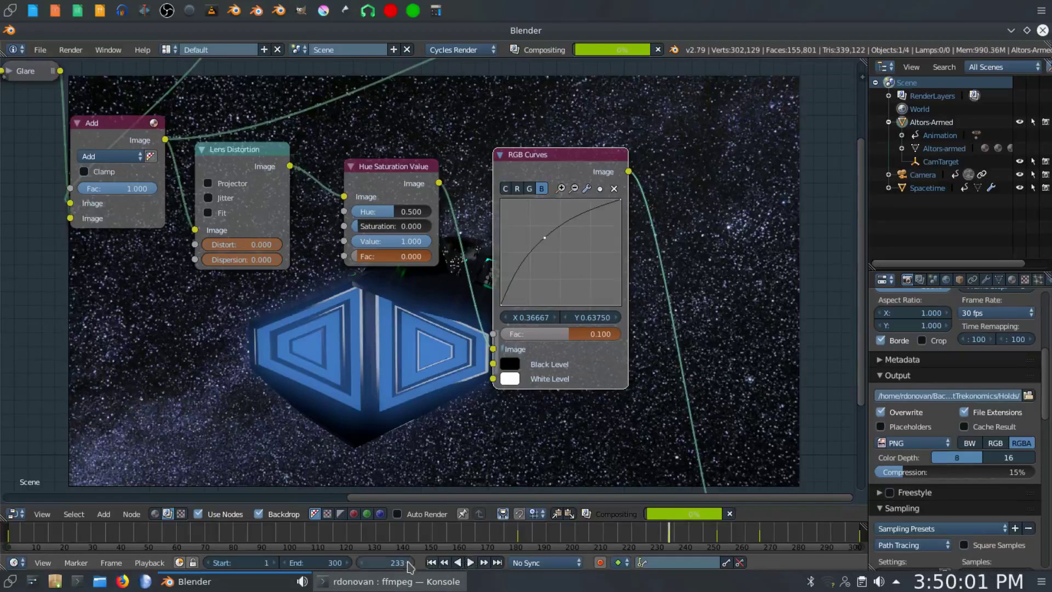
left_click(408, 563)
left_click(602, 334)
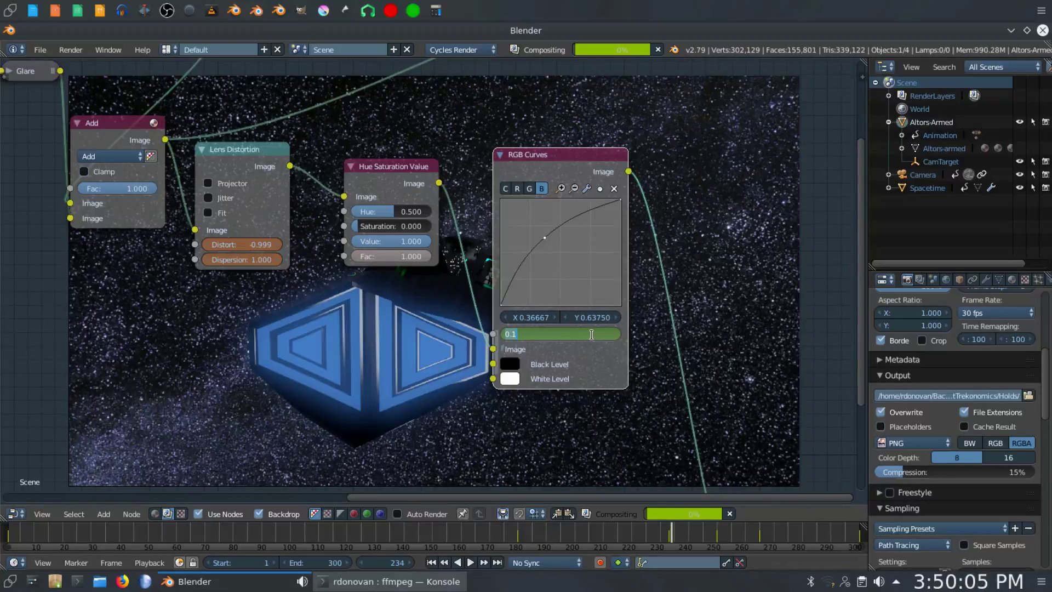
key("Return")
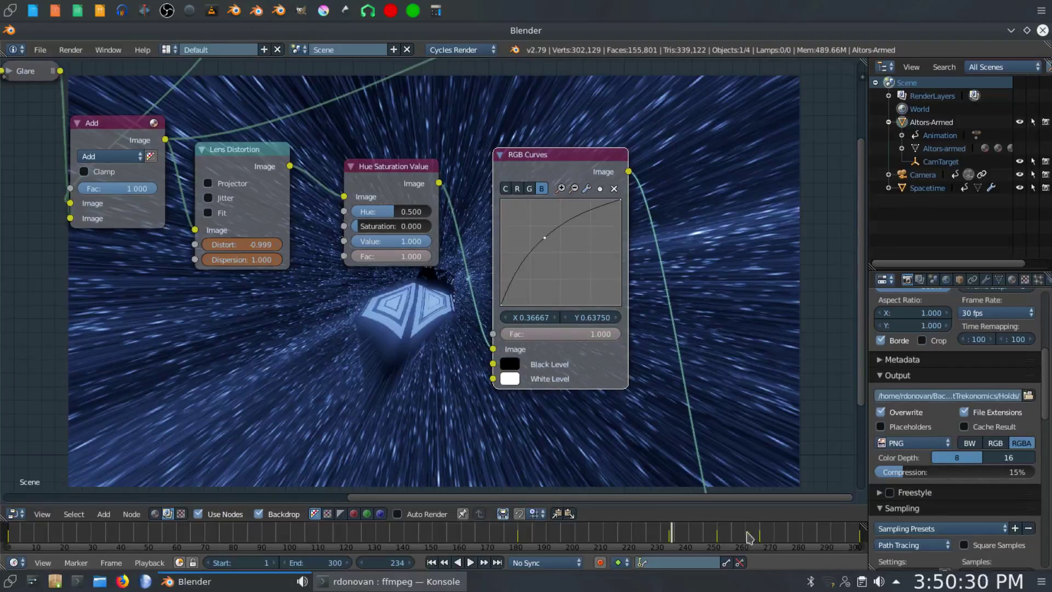
- At frame 265, set the RGB Curves Fac to 0.1 and replace its keyframe
left_click(760, 539)
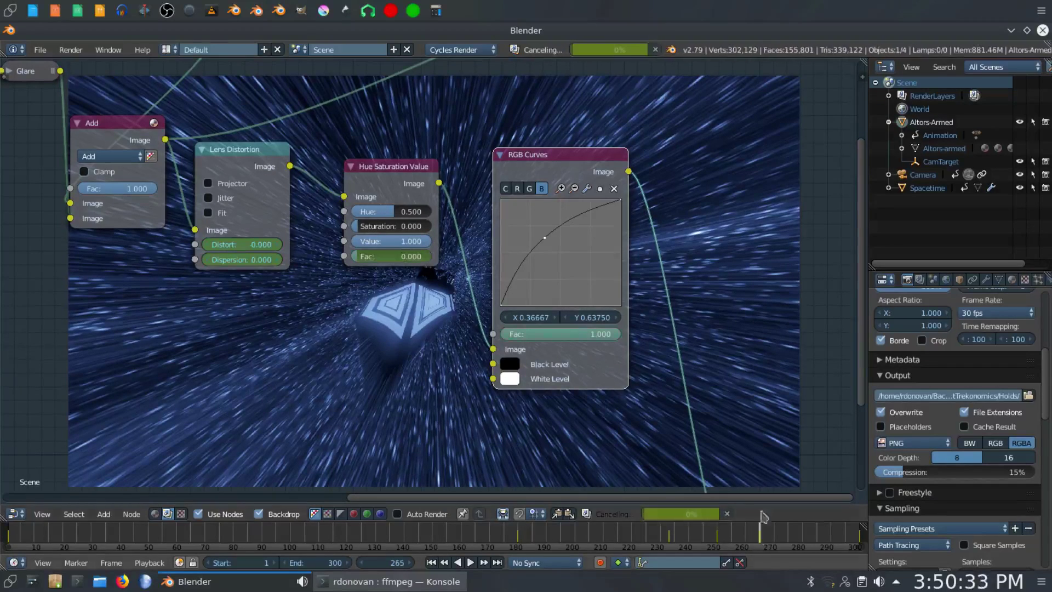
left_click(586, 333)
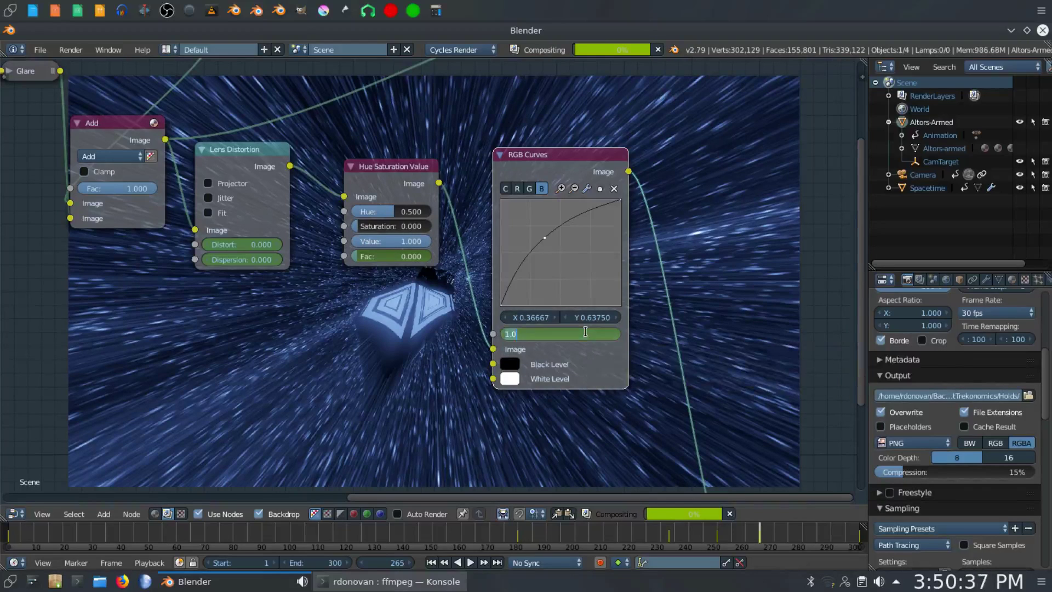
type("0")
key("Return")
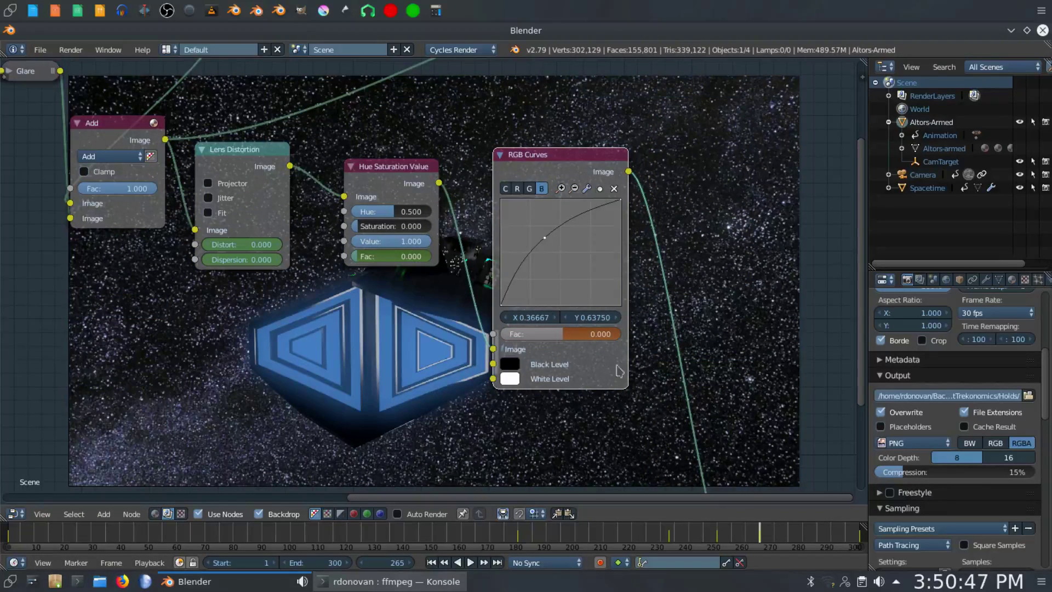
left_click(595, 331)
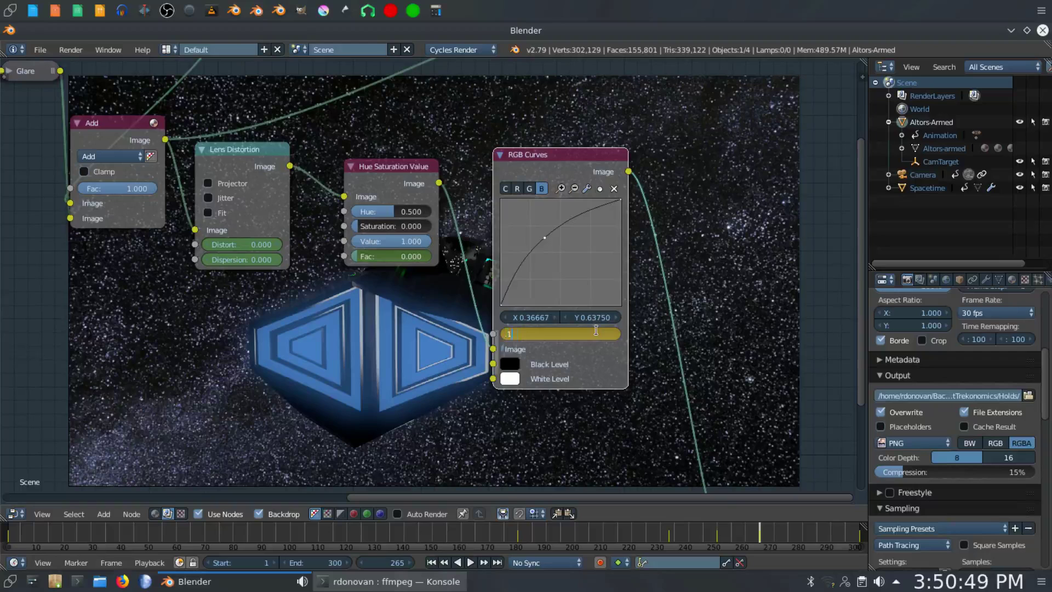
key("Return")
right_click(588, 333)
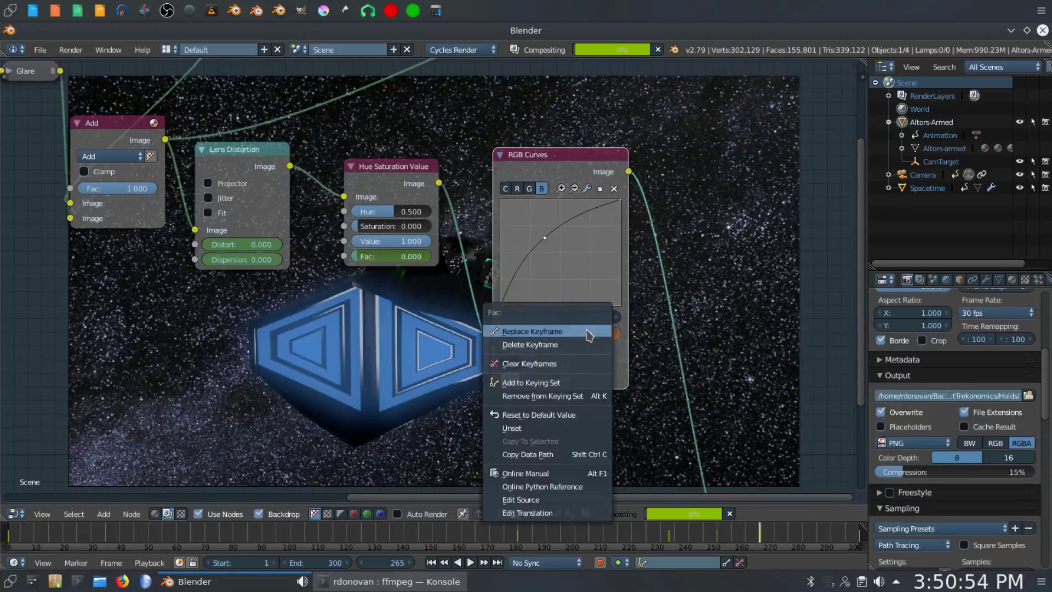
left_click(589, 333)
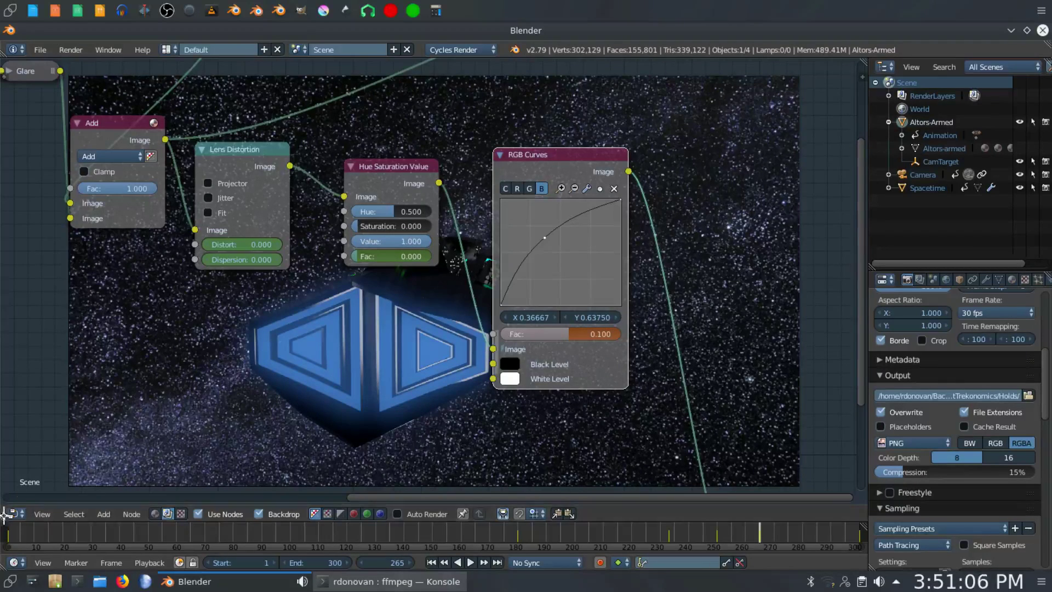
- In the Graph Editor, give the Compositing Nodetree Fac channel's keyframes vector handles
left_click(12, 512)
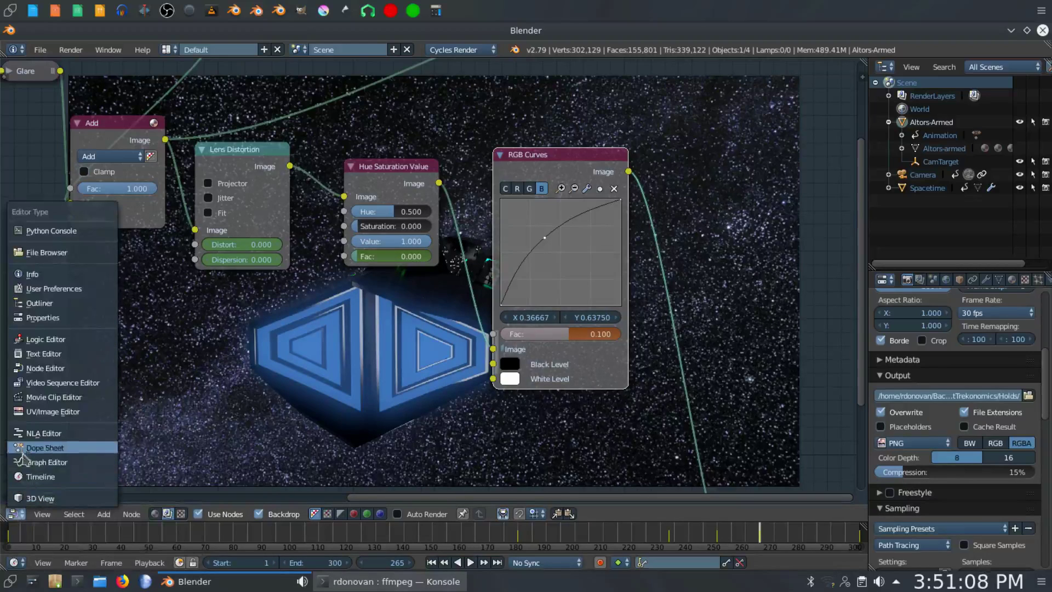
left_click(27, 463)
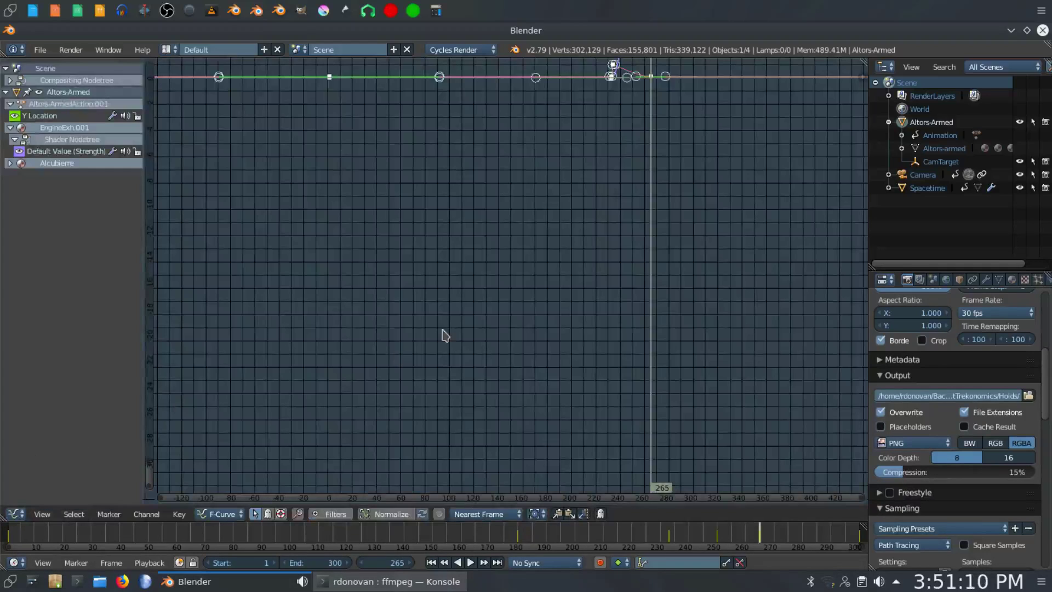
key("Home")
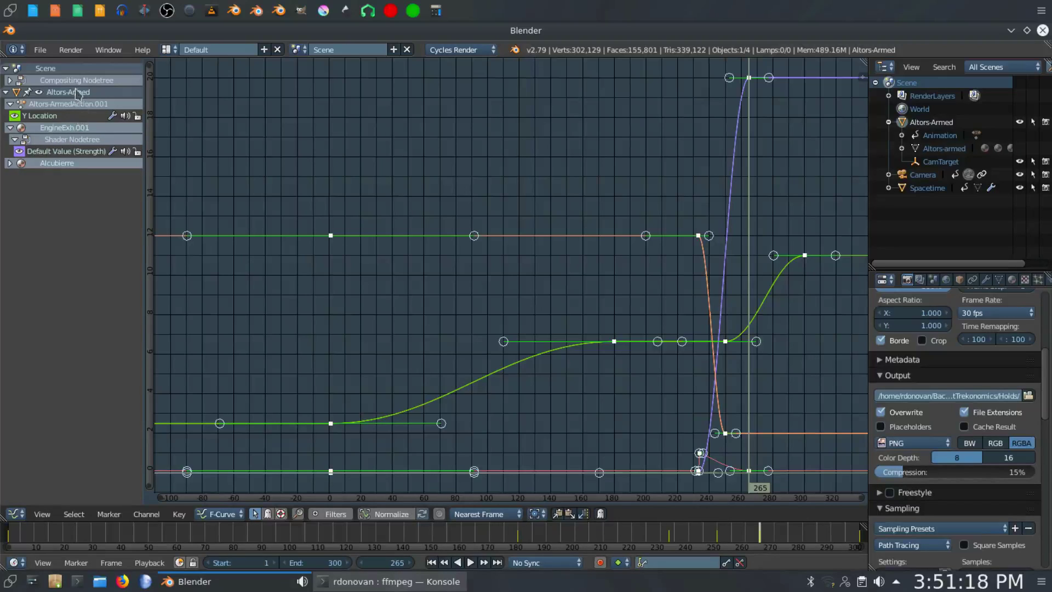
left_click(10, 80)
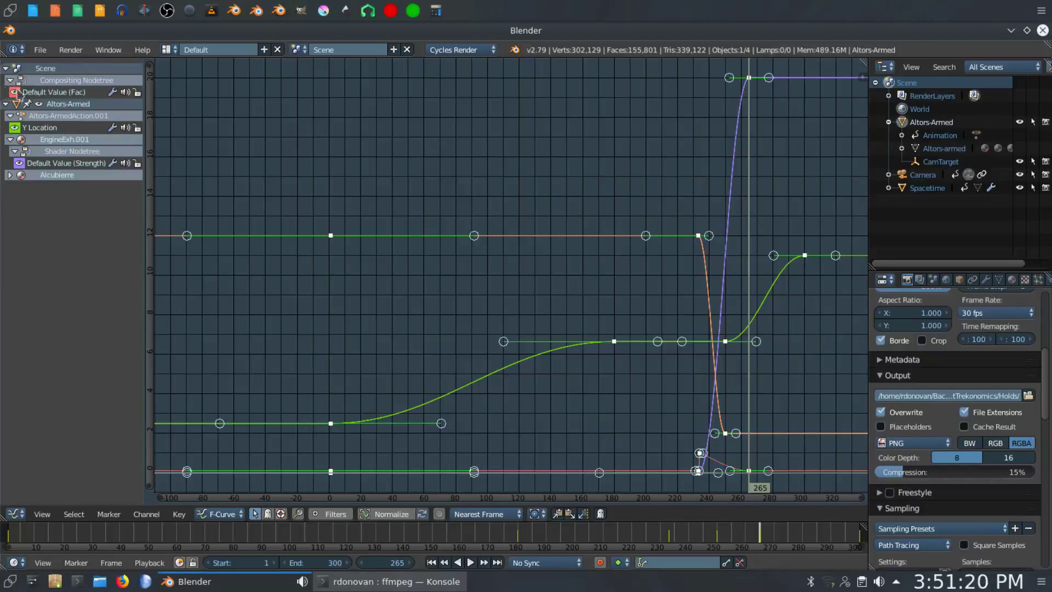
left_click(49, 94)
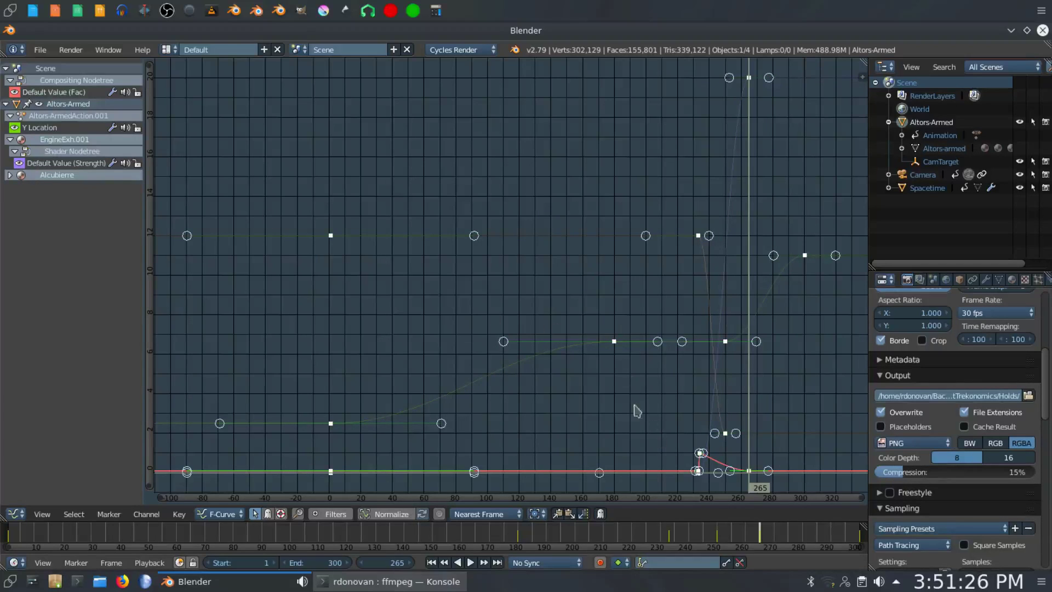
key("v")
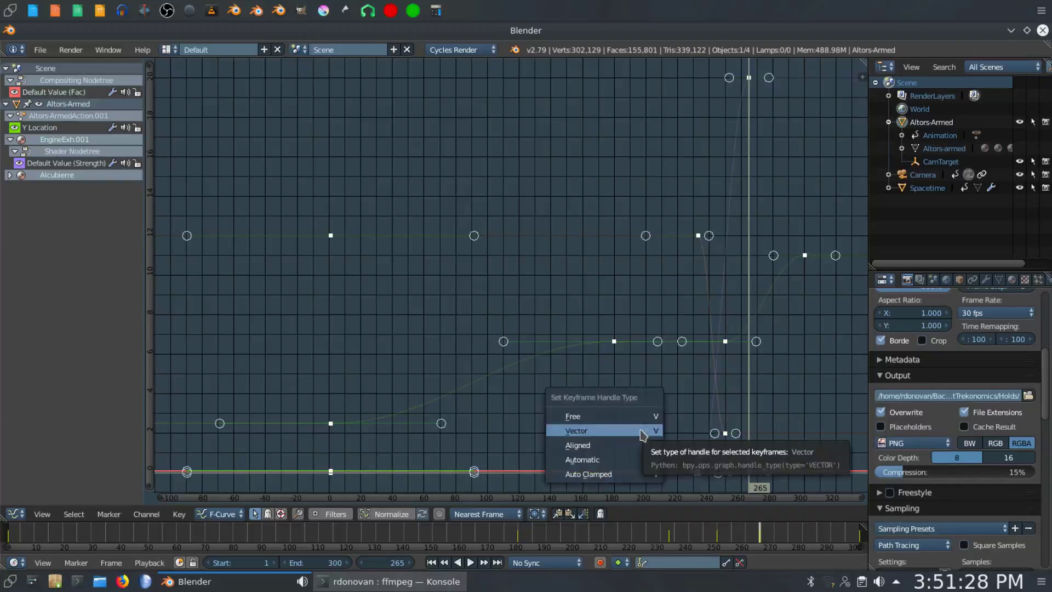
left_click(642, 435)
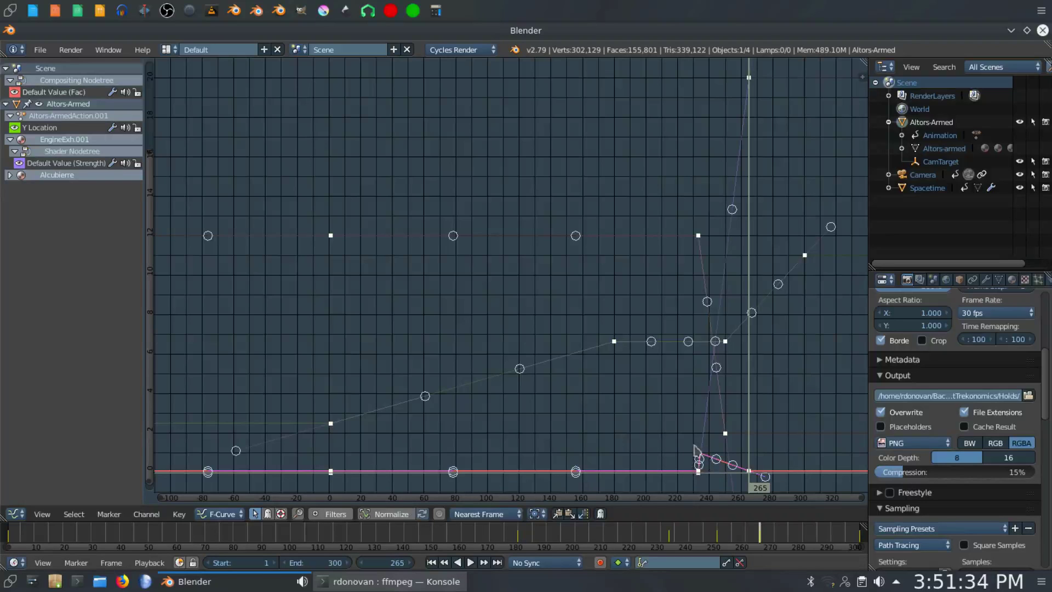
- Switch the area back to the compositing Node Editor
scroll(707, 455, "down", 2)
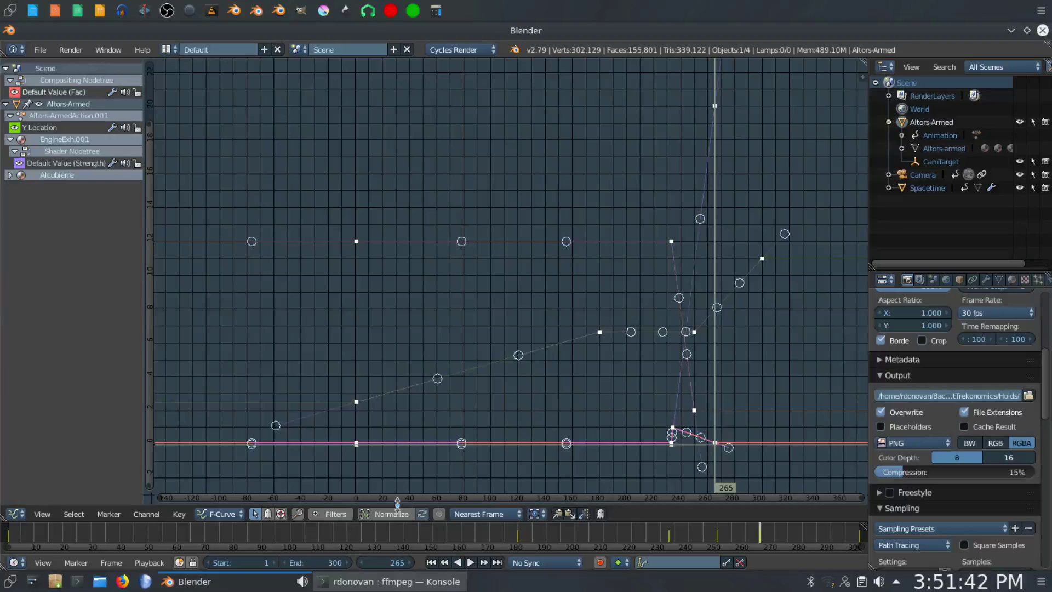
mouse_move(391, 586)
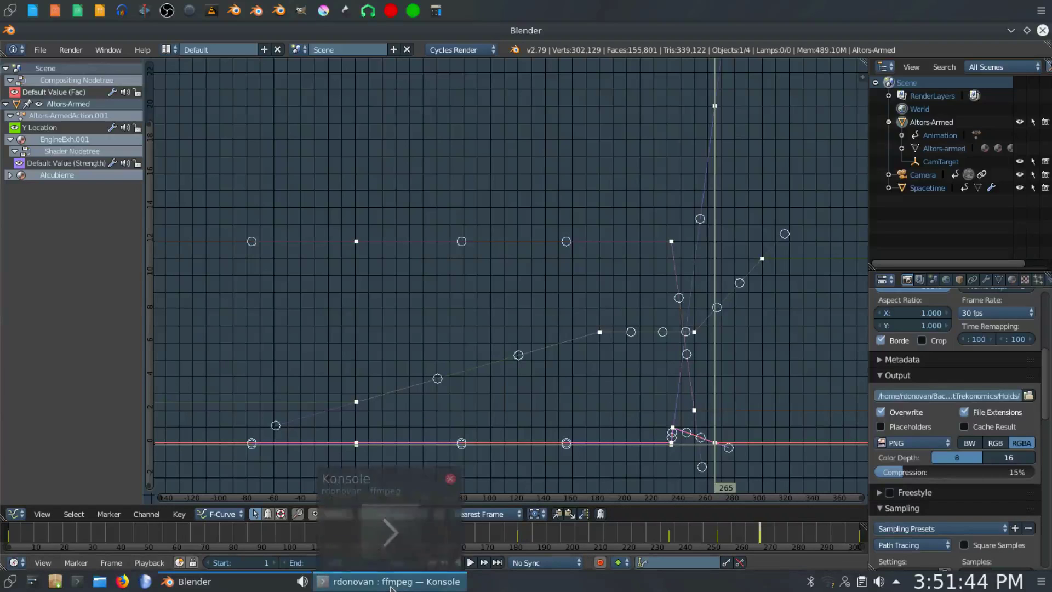
left_click(14, 513)
left_click(46, 368)
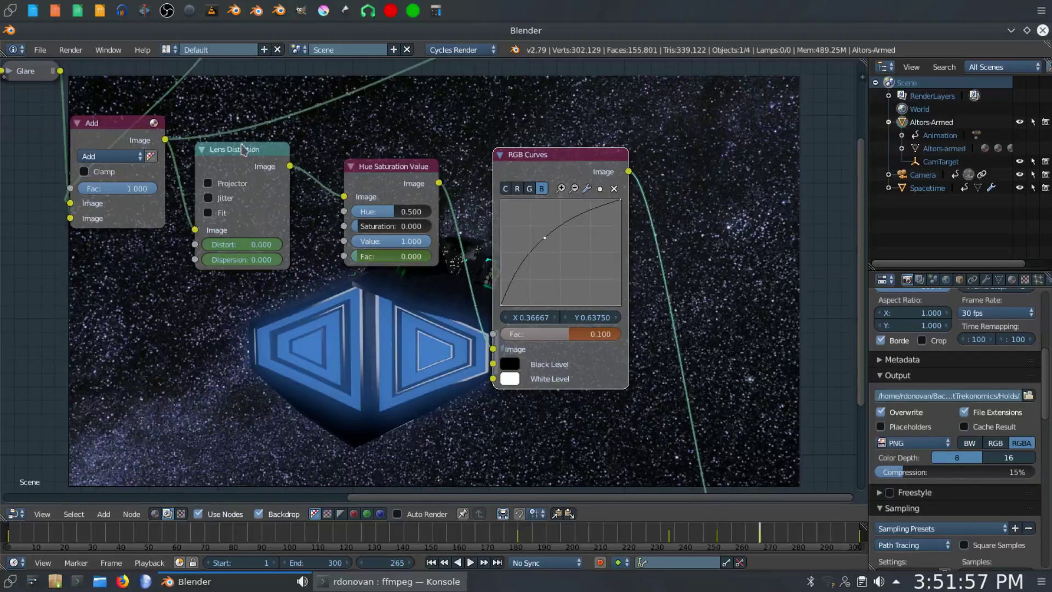
- Move the Lens Distortion, Hue Saturation Value and RGB Curves nodes closer together, and check the Alcubierre material
left_click_drag(243, 150, 229, 119)
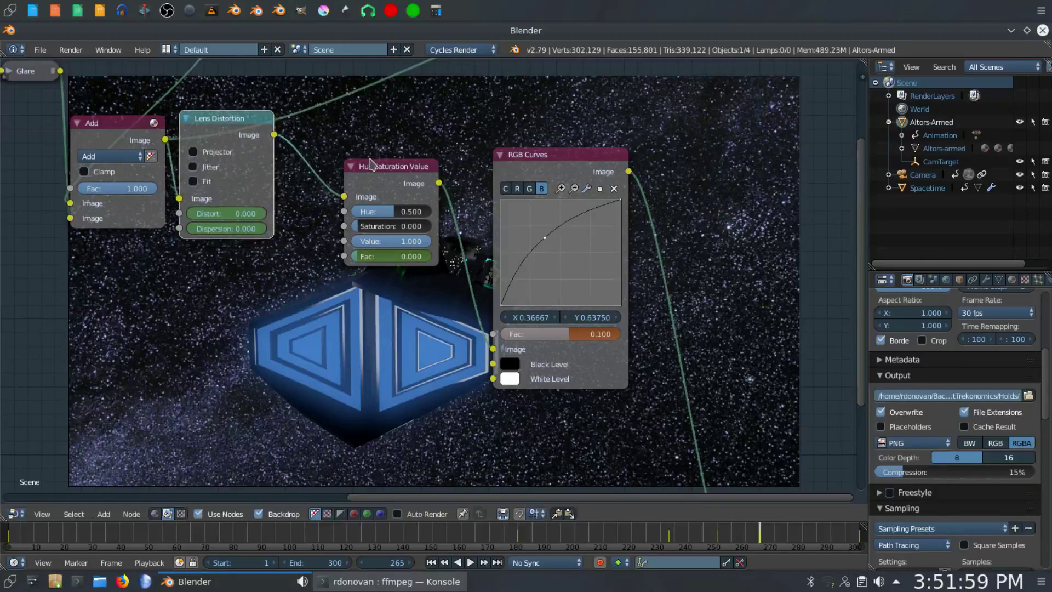
left_click_drag(375, 165, 316, 123)
left_click_drag(539, 158, 588, 121)
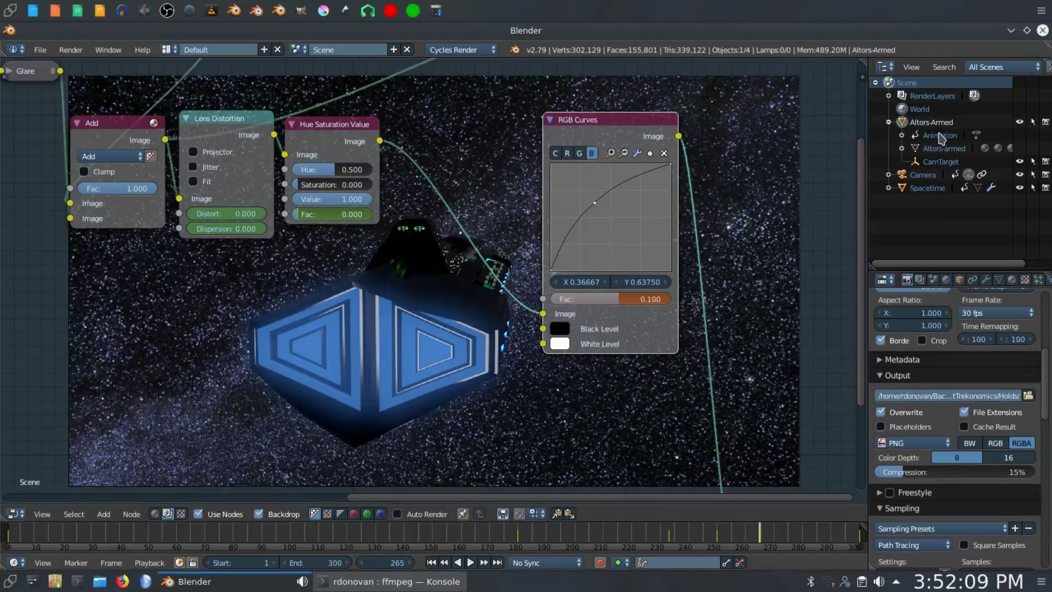
left_click(1011, 280)
left_click(930, 382)
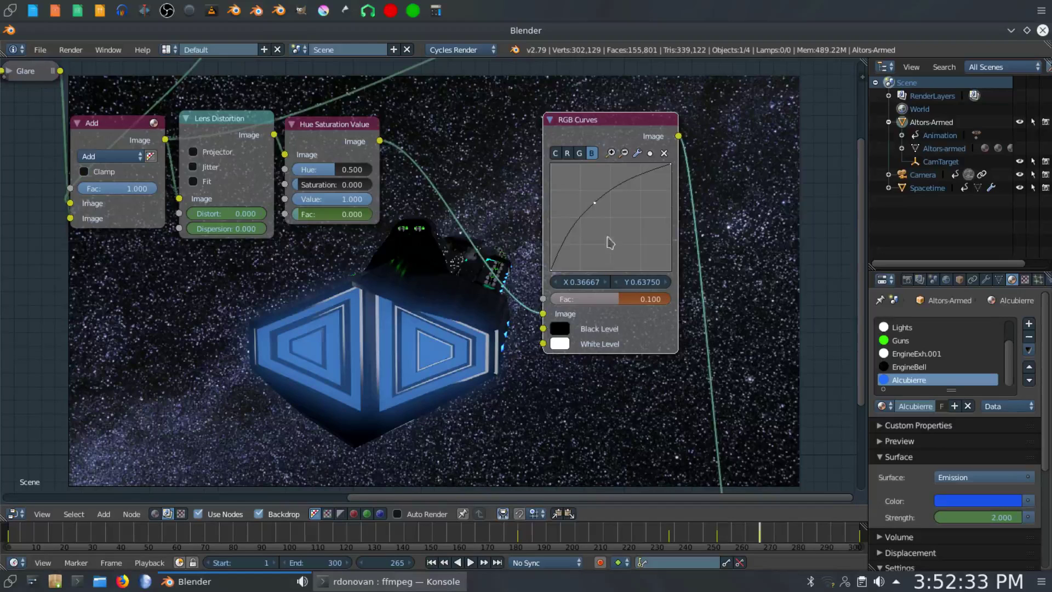
- Connect the RGB Curves Image output to the Composite node's Image input
middle_click_drag(518, 363, 323, 451)
scroll(575, 284, "down", 2)
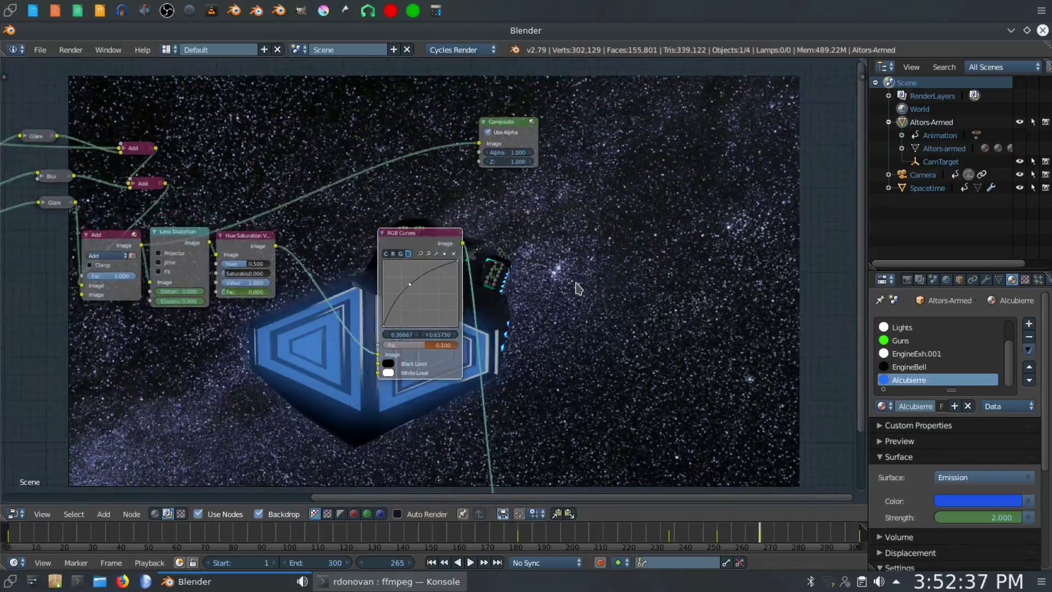
left_click_drag(463, 242, 481, 147)
left_click_drag(417, 233, 330, 143)
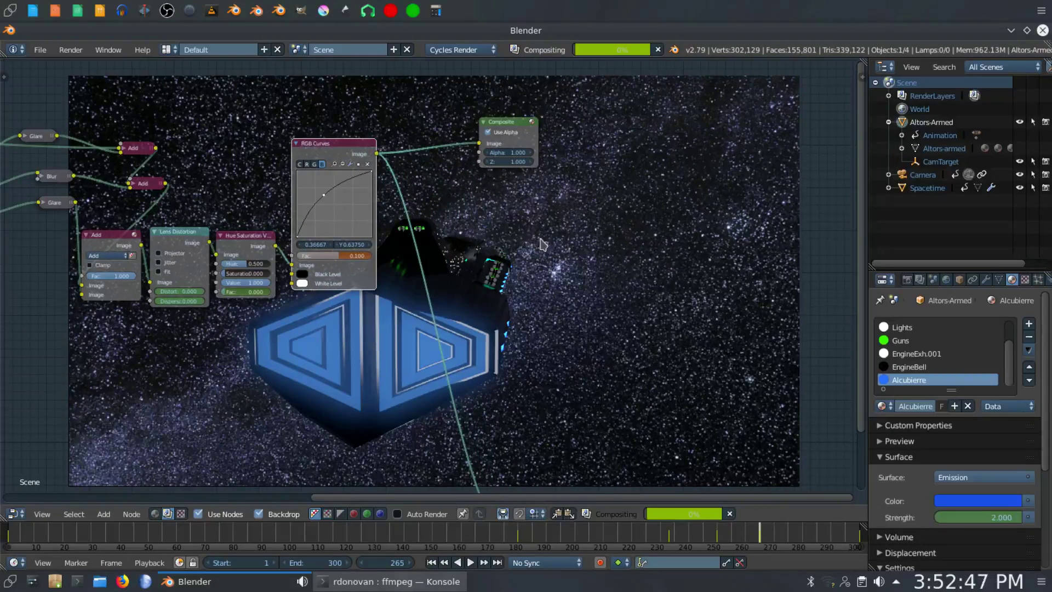